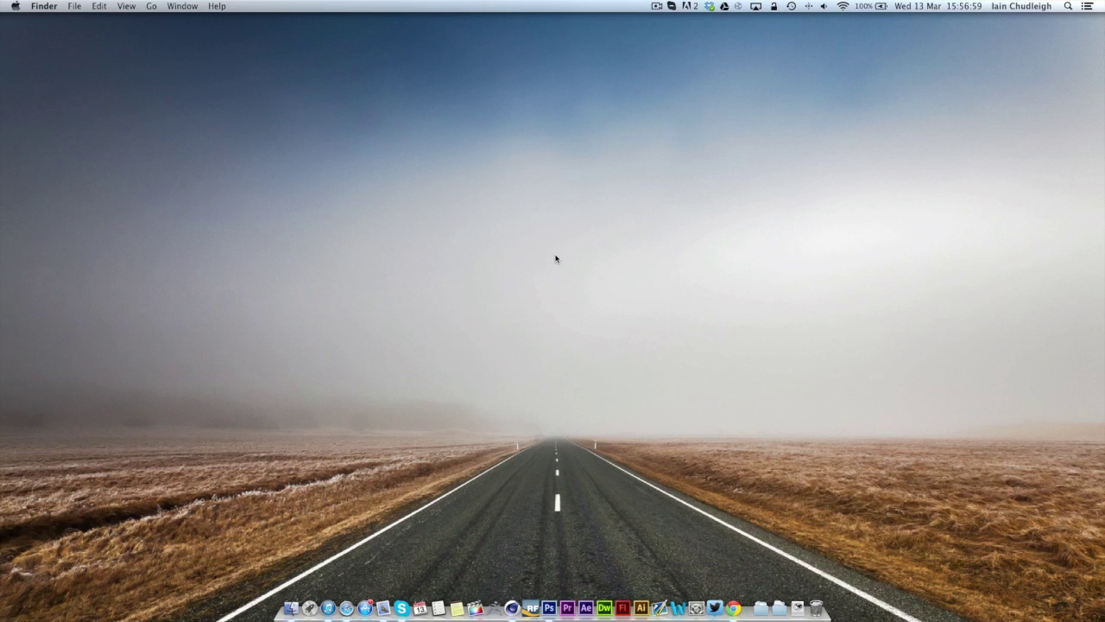
Orbit the perspective view to a more frontal angle on the DARE logo and pan it up
click(510, 606)
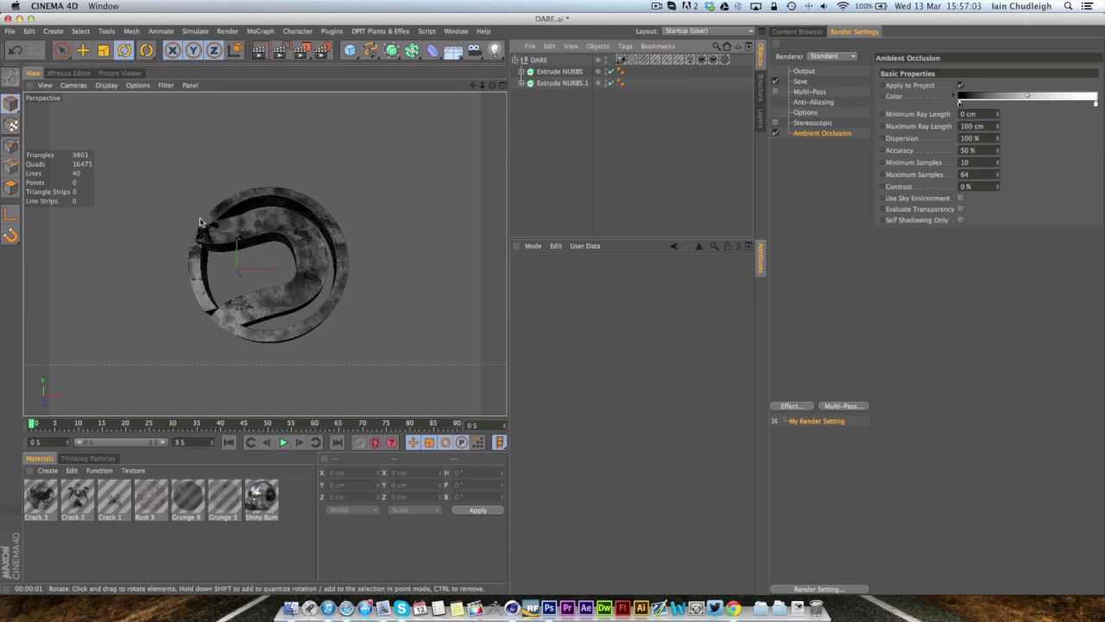
alt+drag(203, 223, 272, 225)
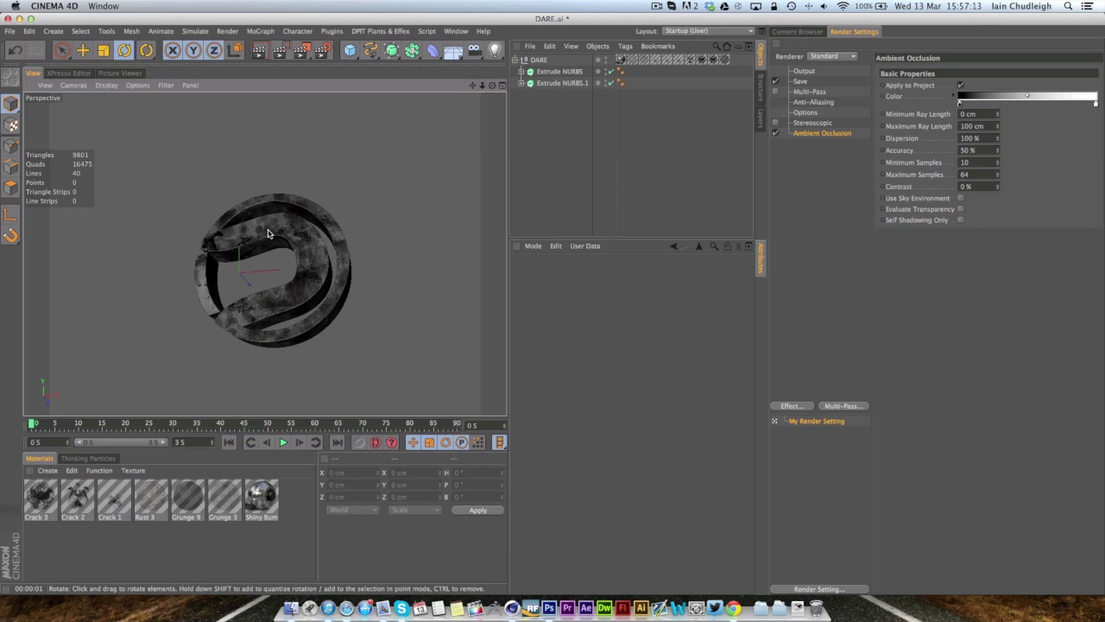
alt+drag(267, 235, 285, 260)
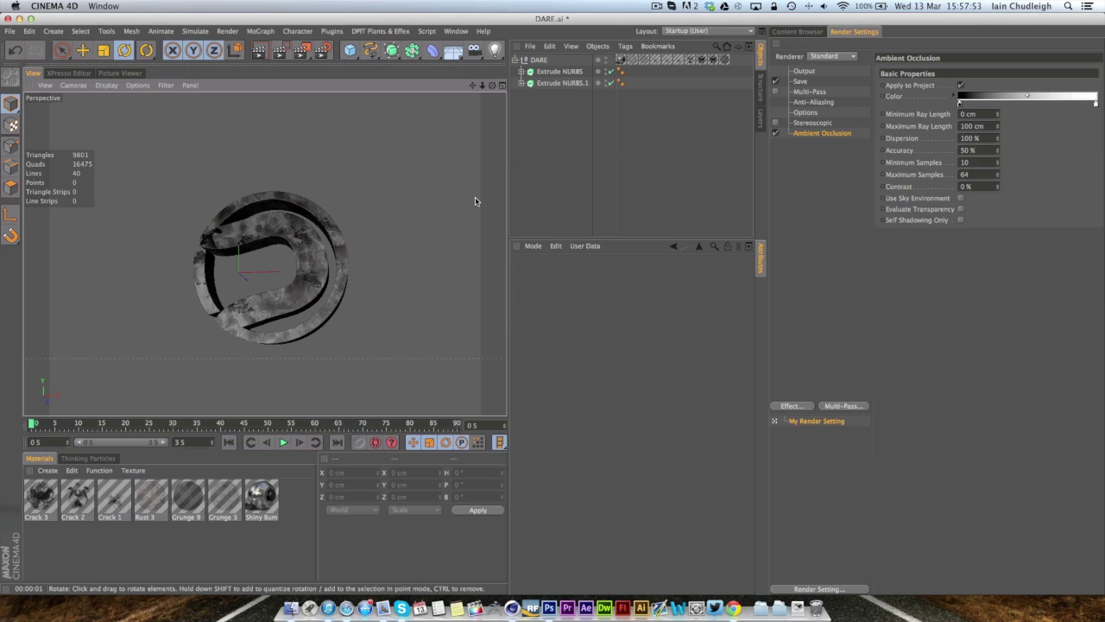
mouse_move(472, 84)
mouse_down()
mouse_move(469, 57)
mouse_move(468, 73)
mouse_up()
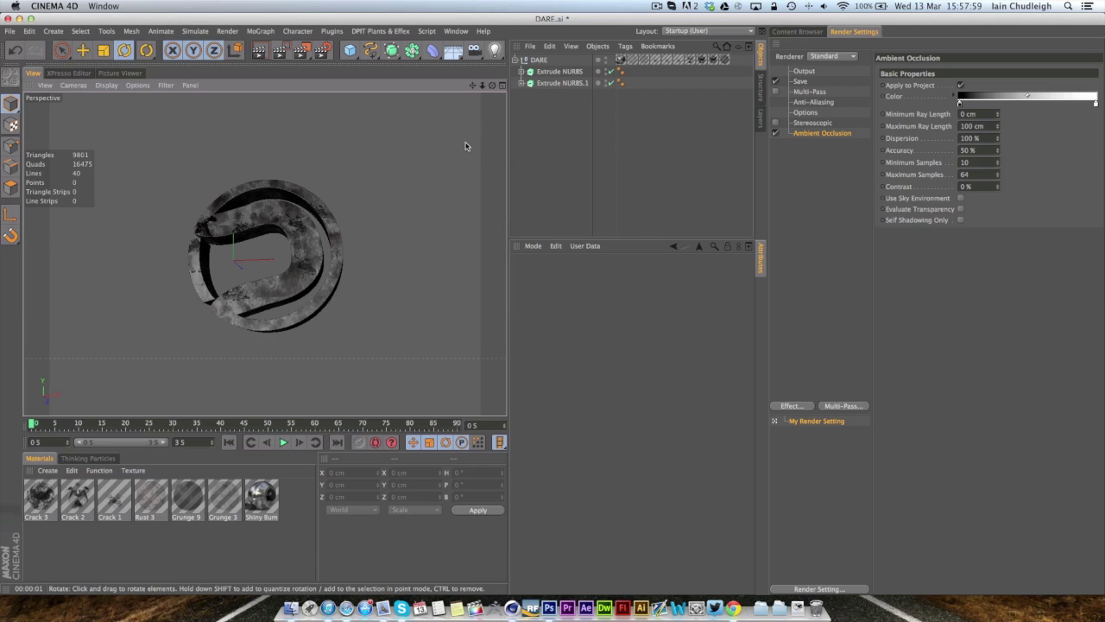
click(138, 86)
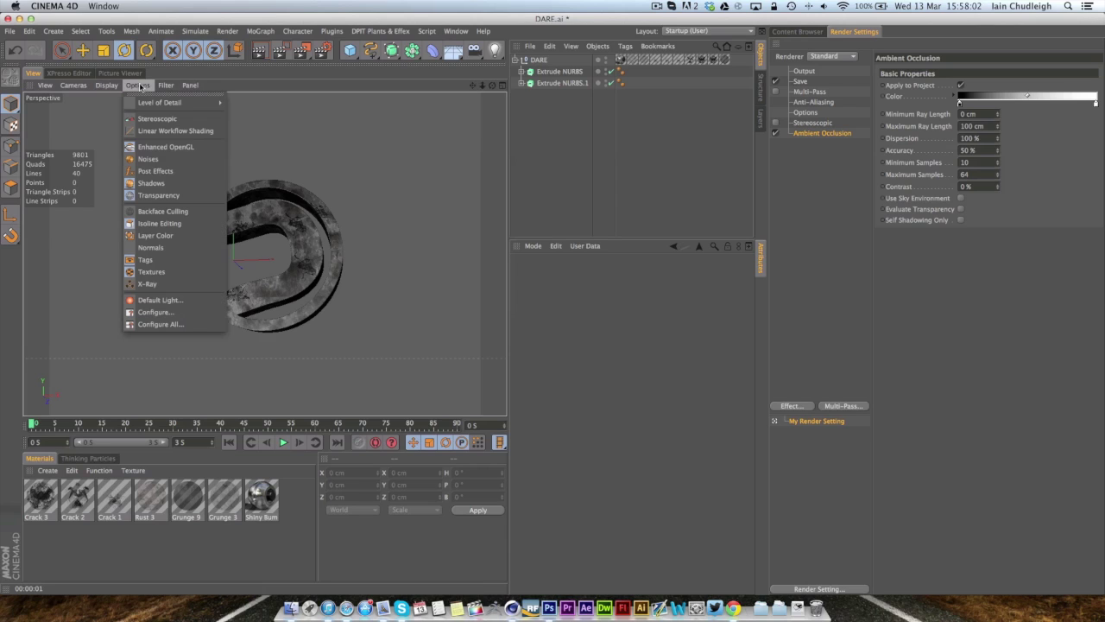
click(166, 148)
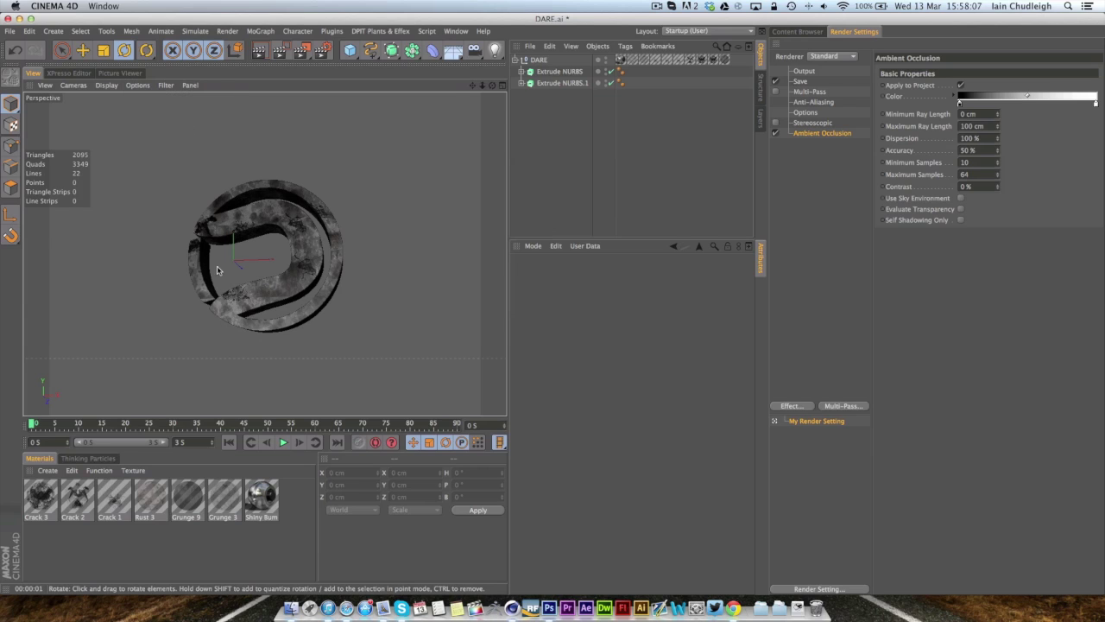
click(137, 85)
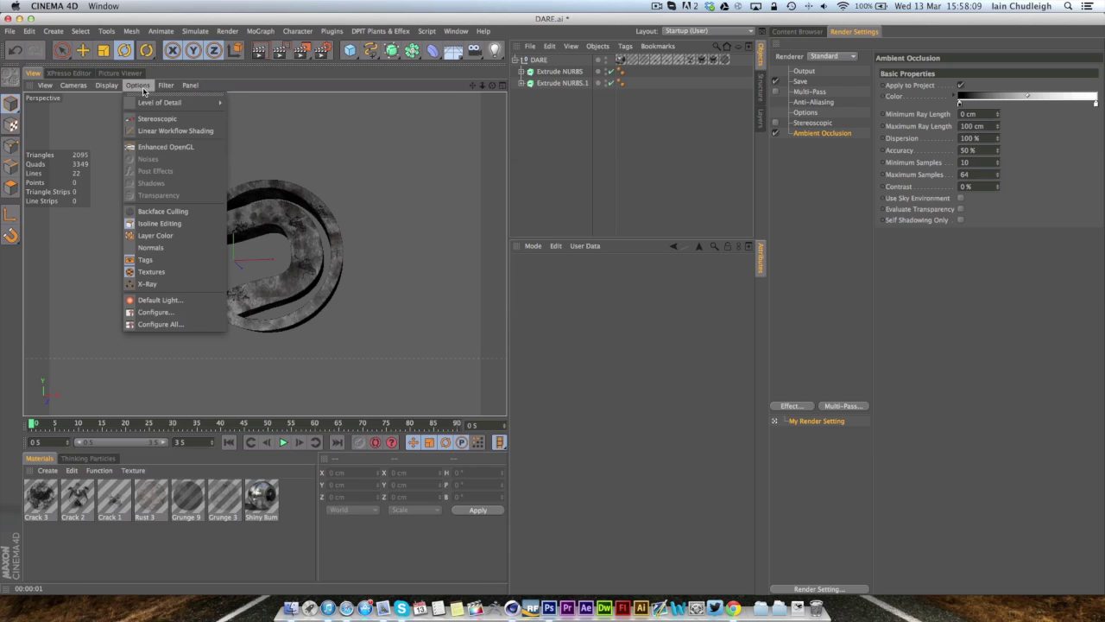
click(154, 148)
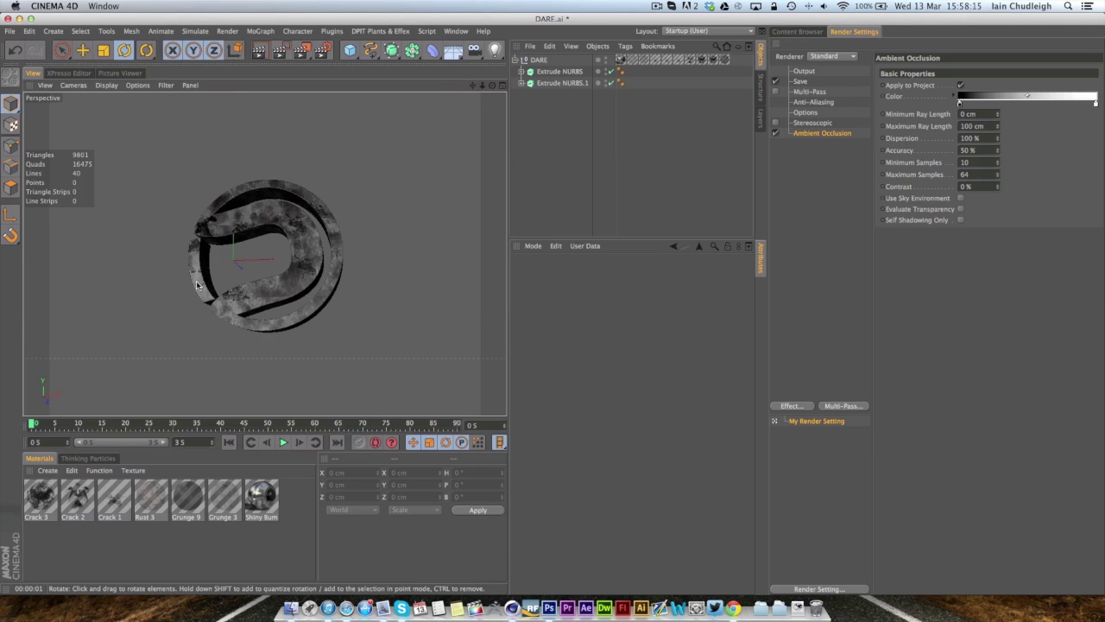
alt+drag(312, 258, 282, 268)
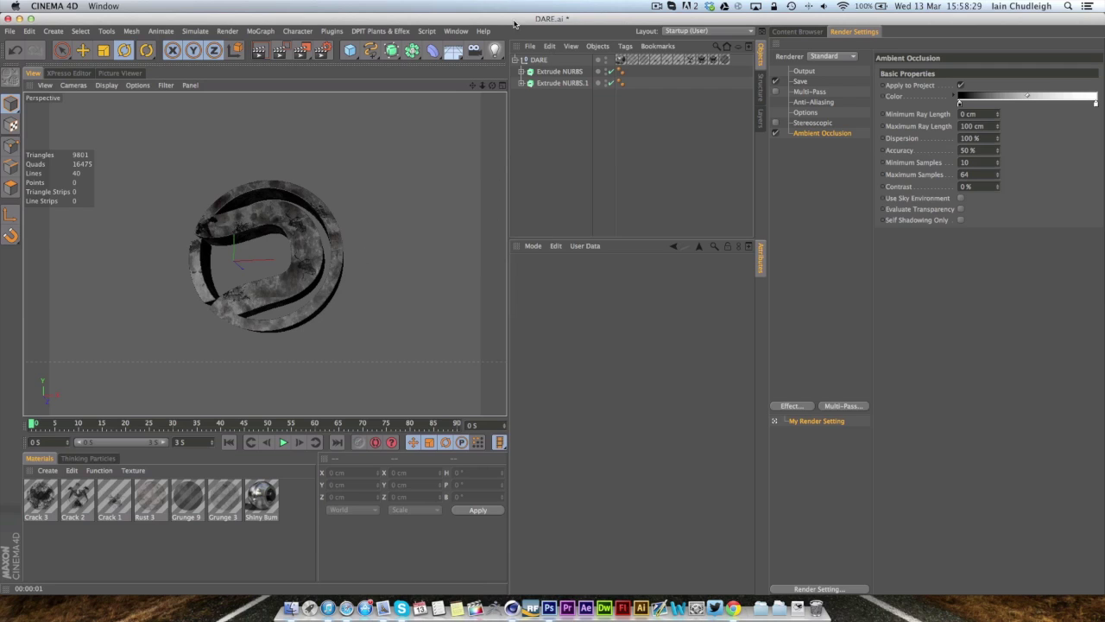
Add an area light to the scene
drag(494, 51, 606, 80)
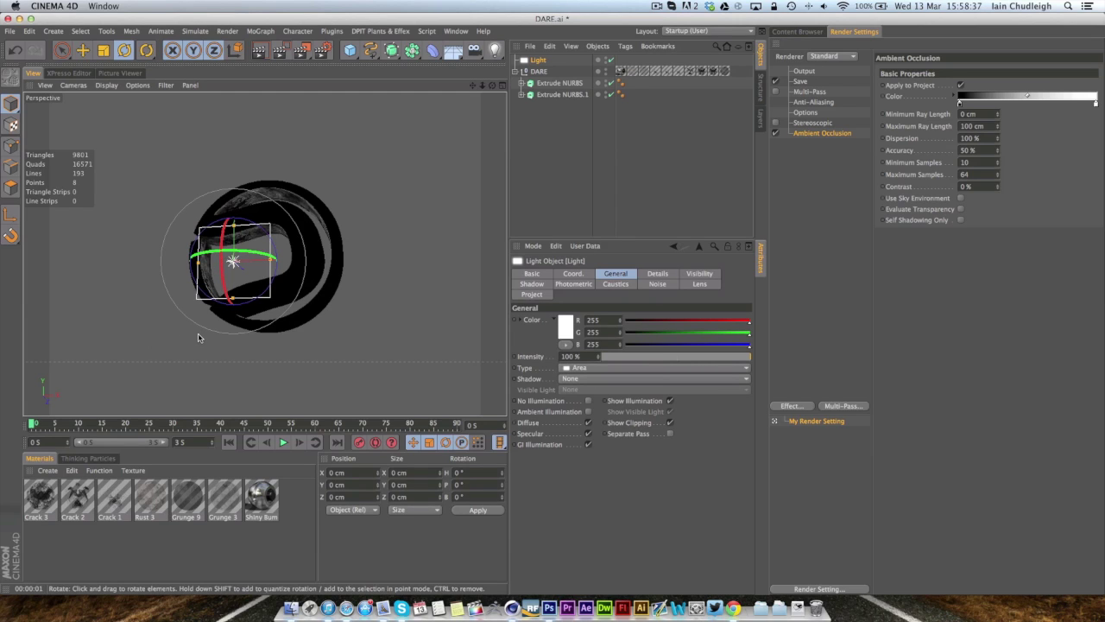
click(539, 71)
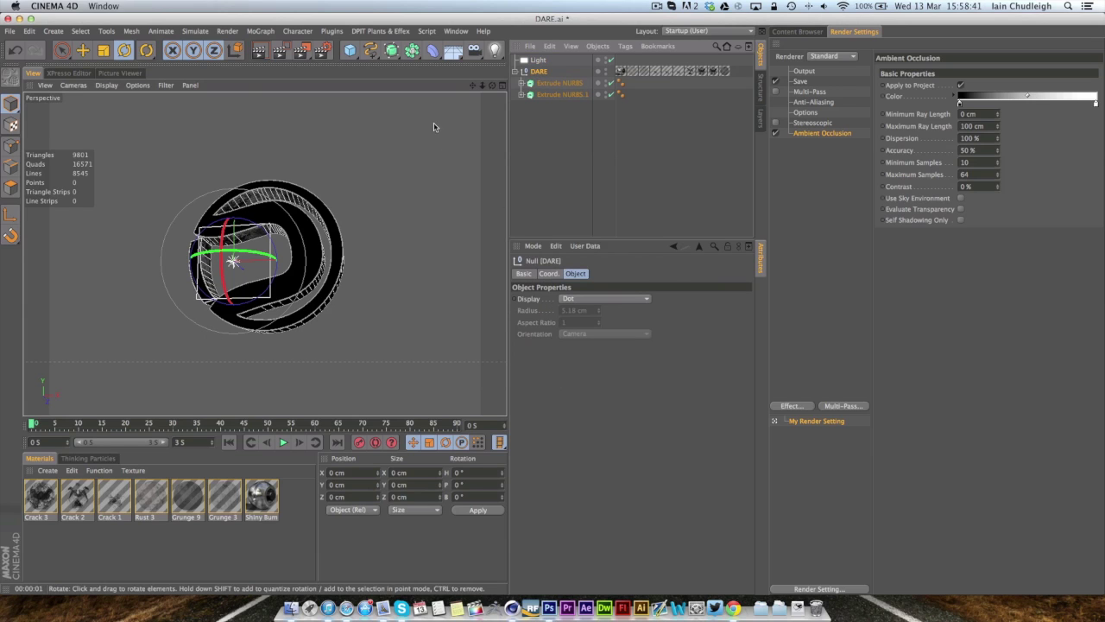
click(166, 85)
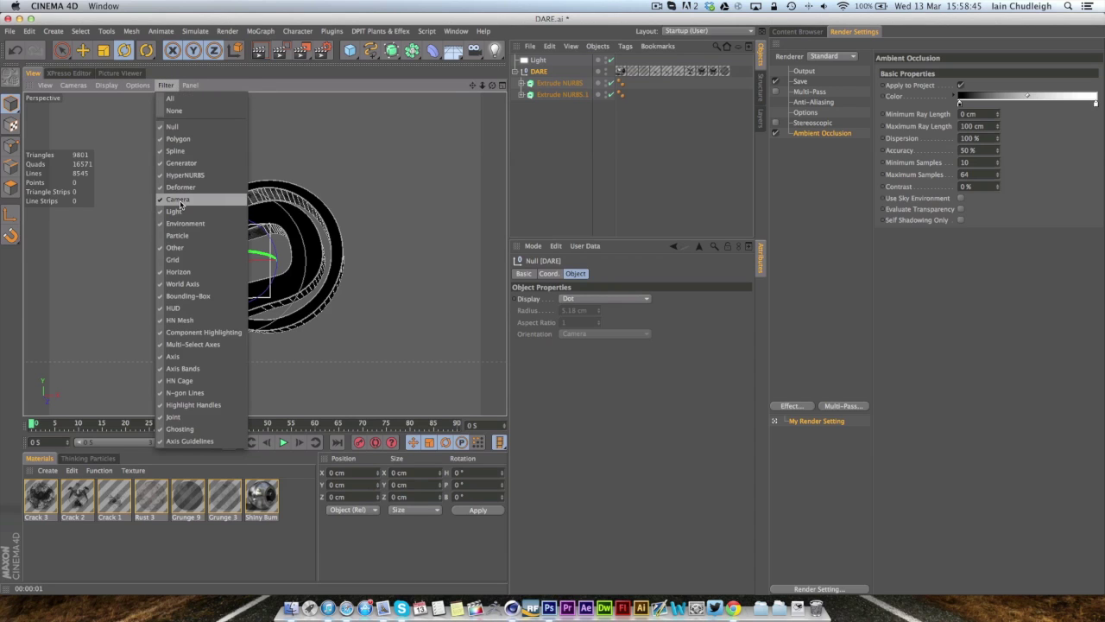
click(521, 54)
click(537, 59)
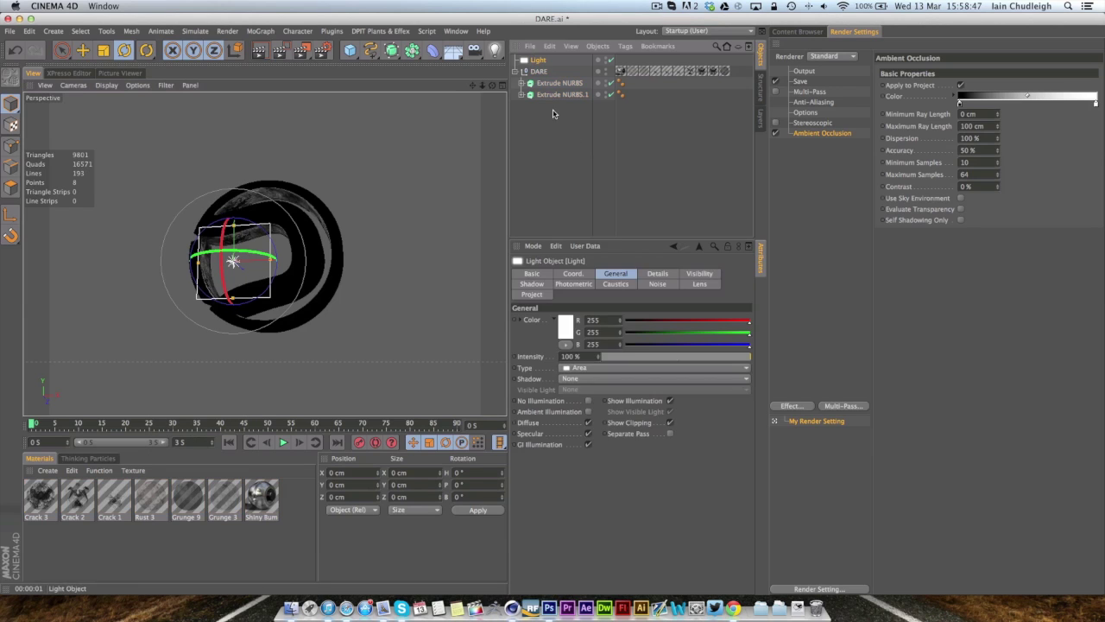
click(562, 173)
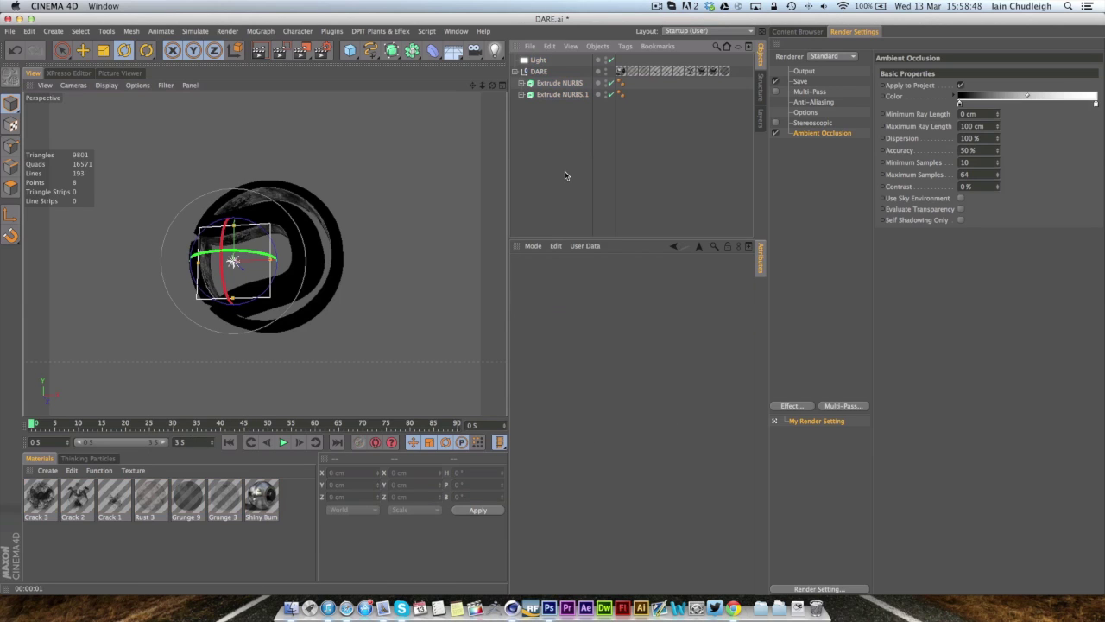
Give the light a Target tag with the DARE group as its Target Object
right_click(538, 71)
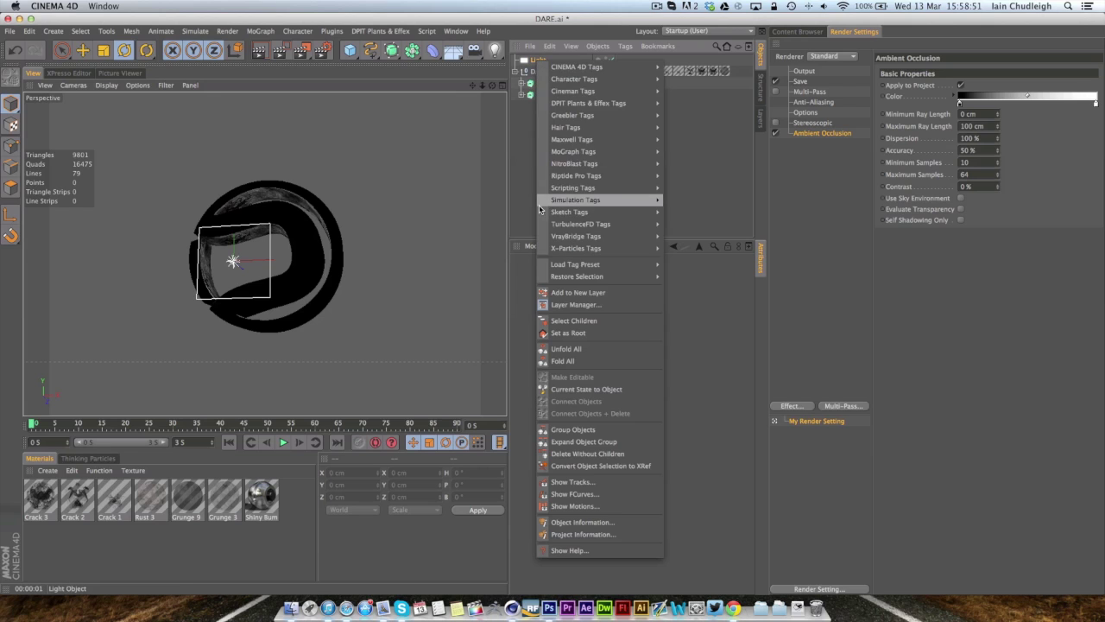
mouse_move(573, 69)
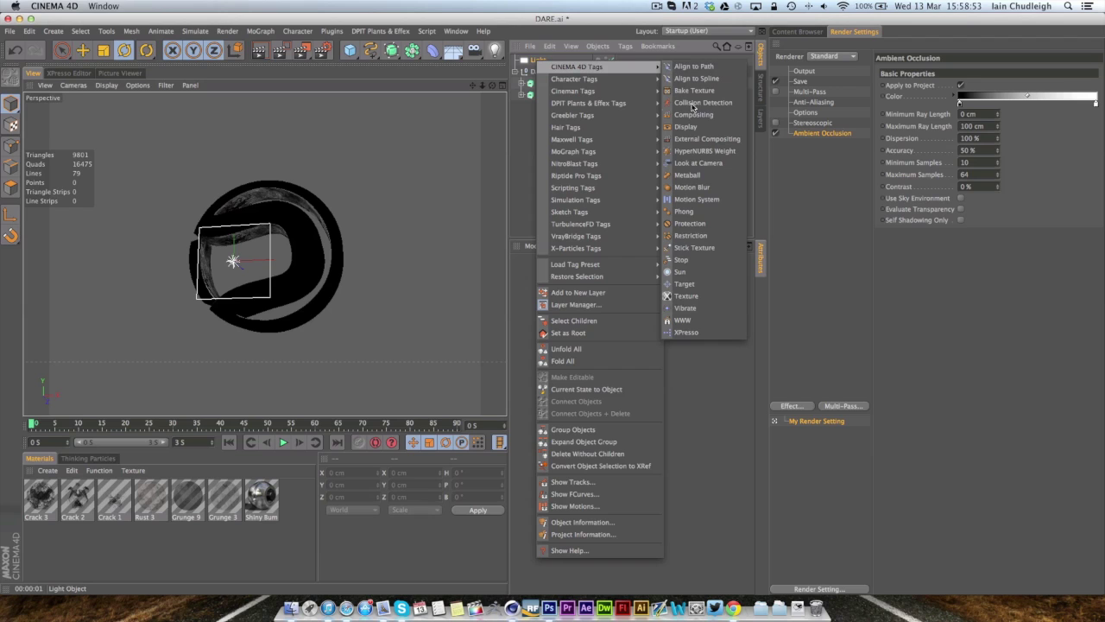
click(682, 284)
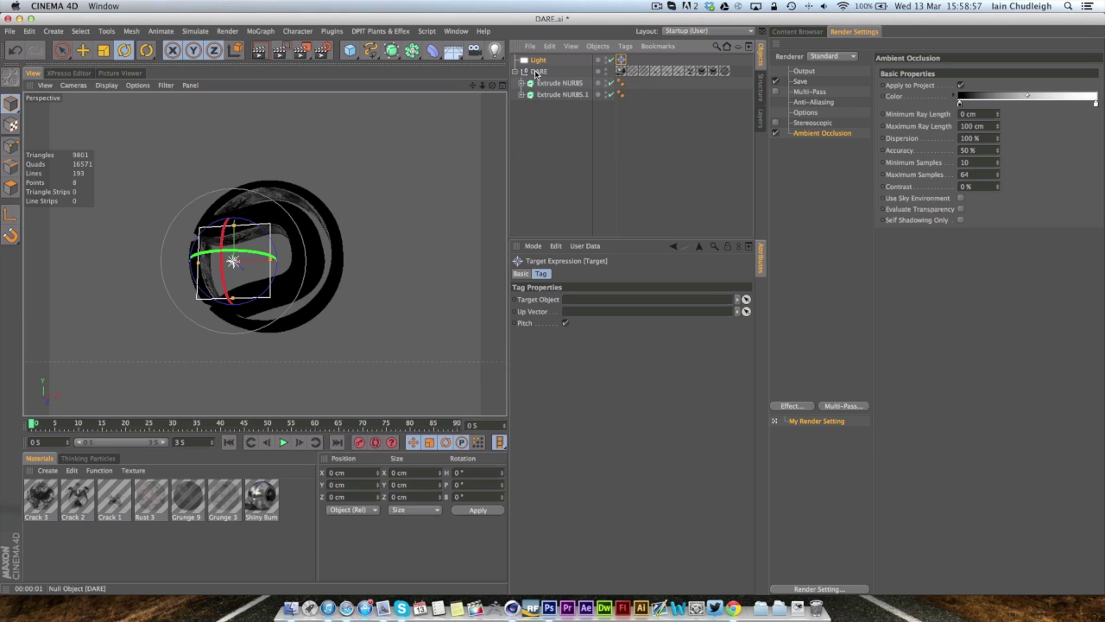
drag(535, 74, 585, 298)
click(541, 60)
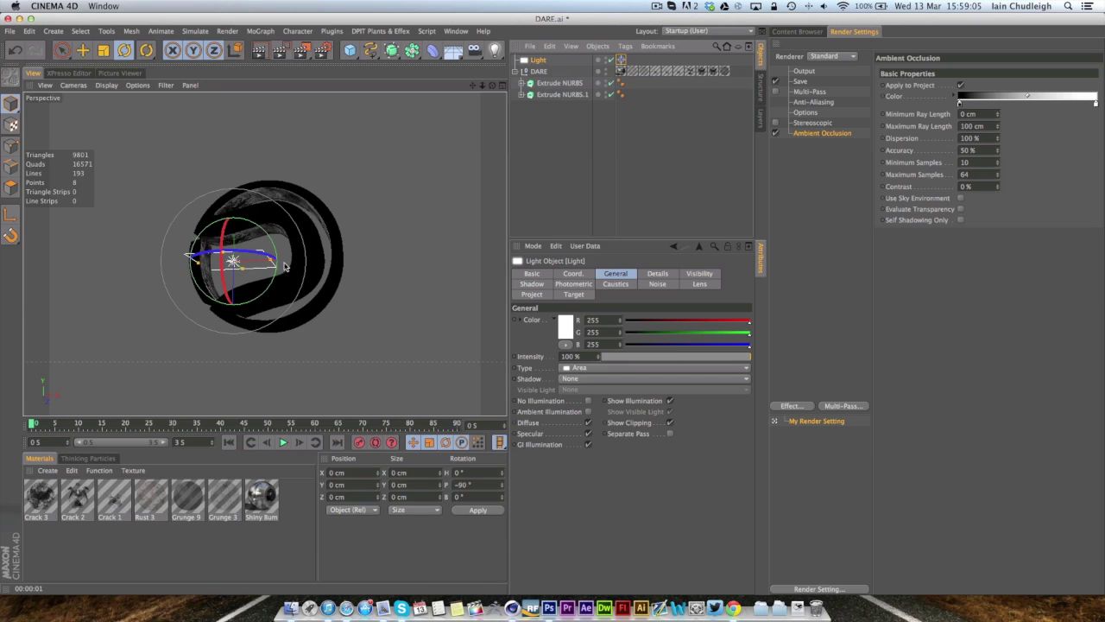
Move the area light left along X and raise it along Y
key(e)
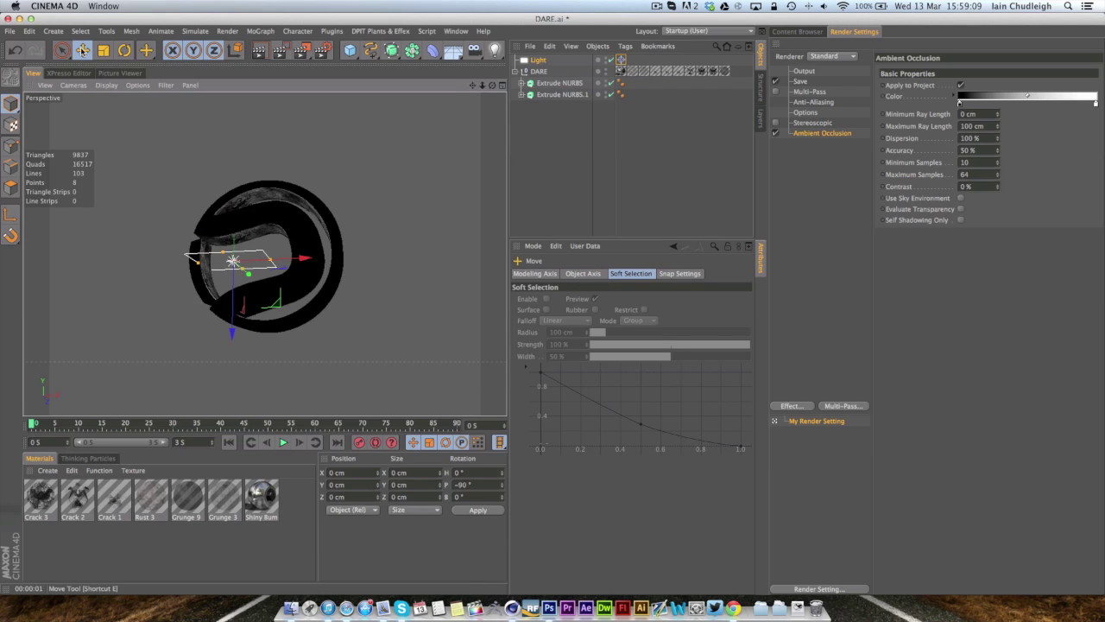
drag(294, 259, 50, 250)
drag(58, 188, 45, 100)
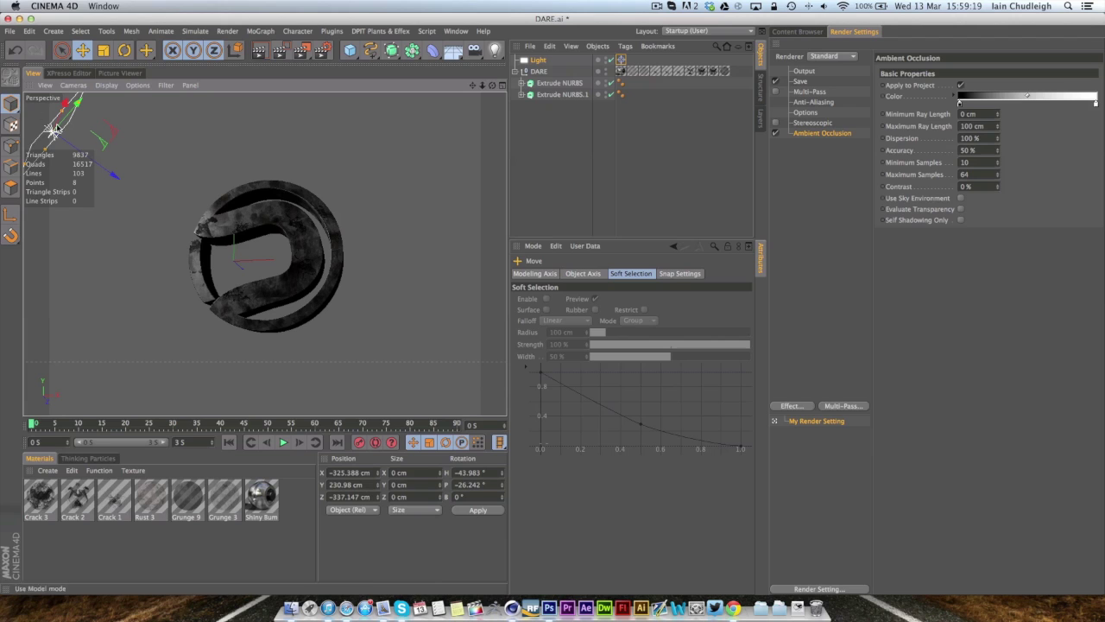
Toggle Enhanced OpenGL and Transparency in the viewport Options menu off and back on
click(165, 85)
mouse_move(137, 85)
click(137, 149)
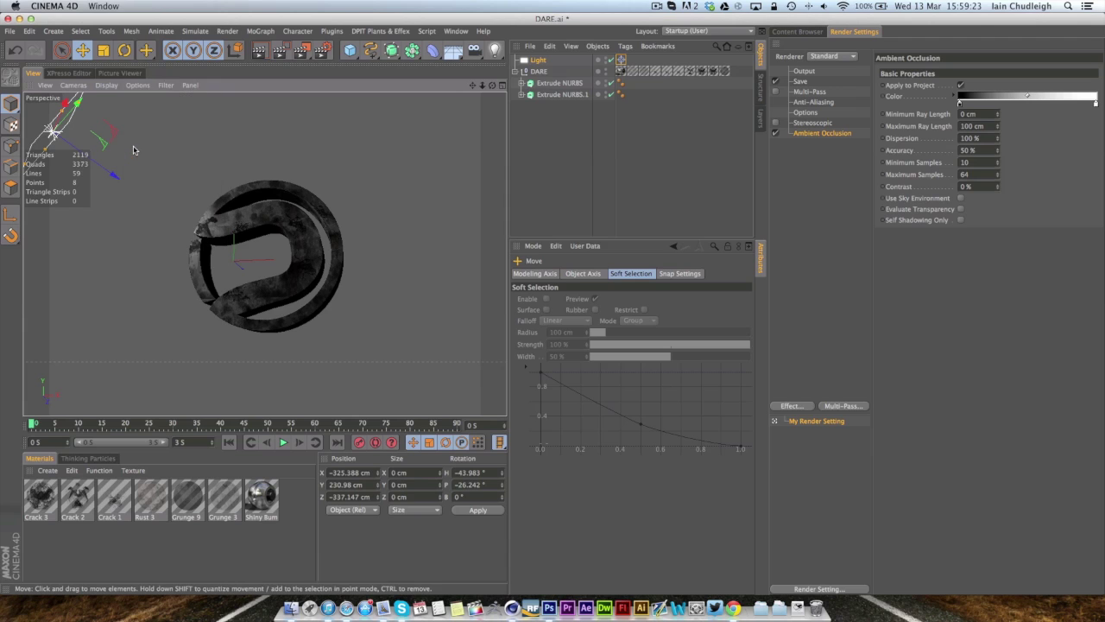
click(137, 86)
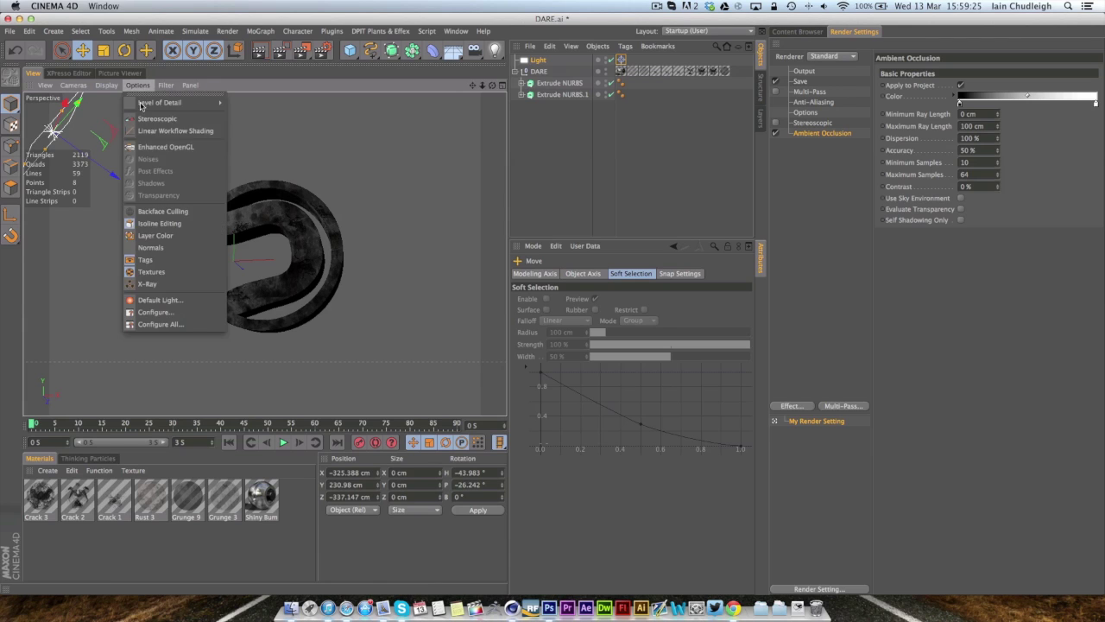
click(148, 145)
click(165, 85)
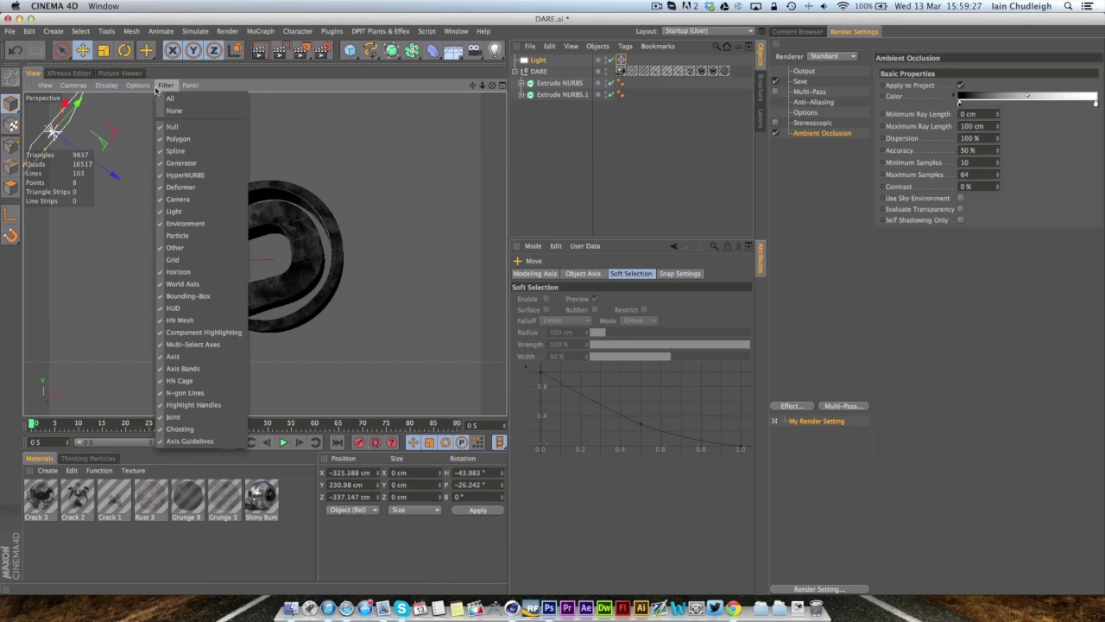
mouse_move(136, 86)
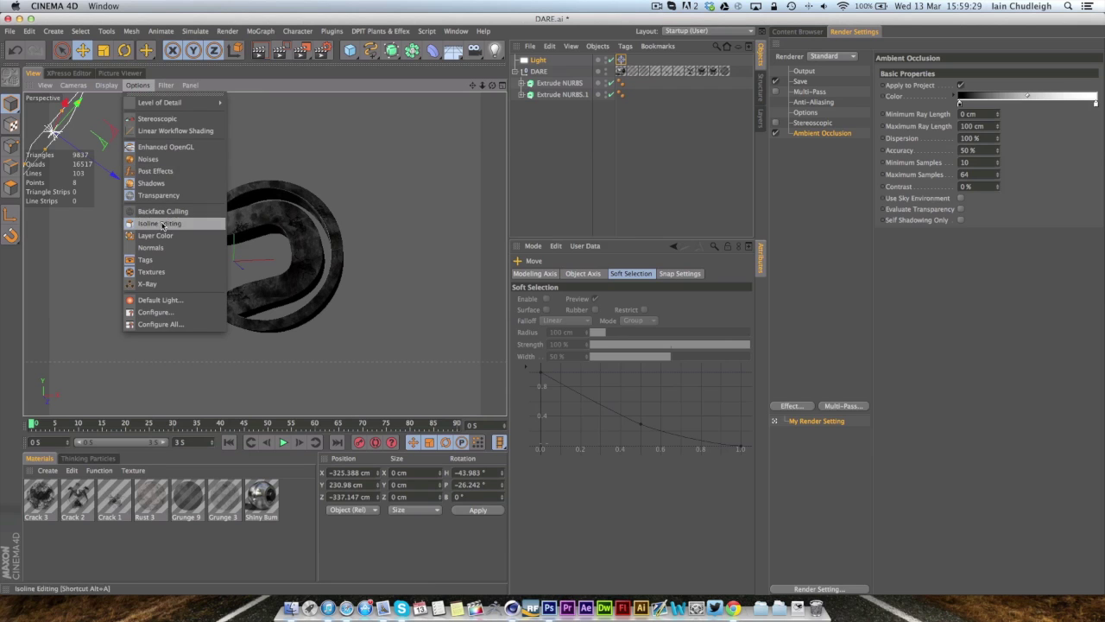
click(160, 196)
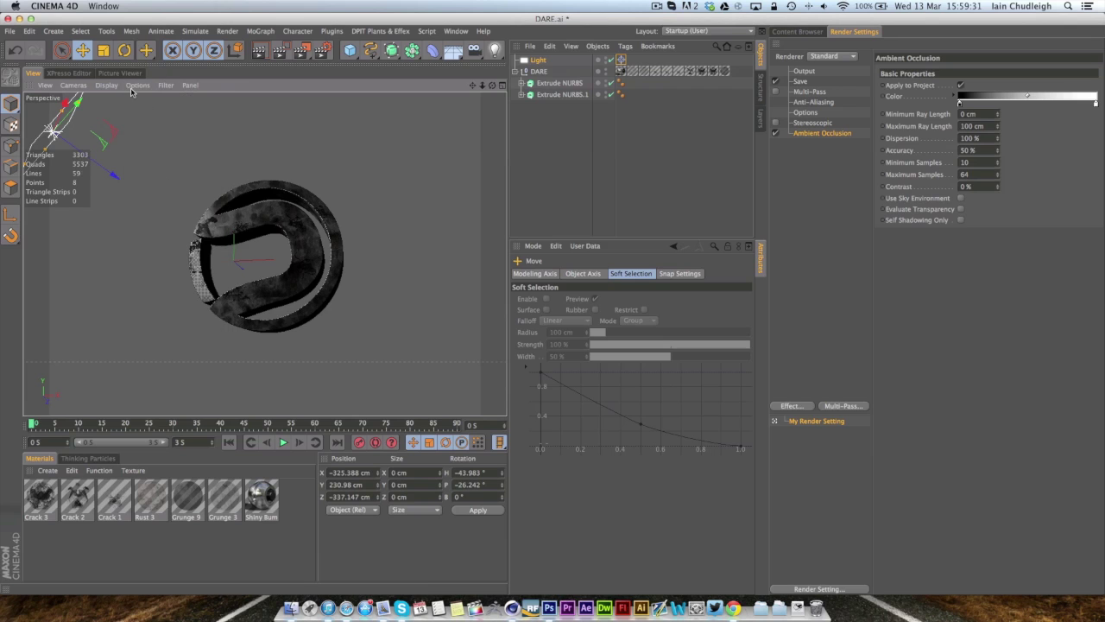
click(135, 86)
click(158, 195)
Enable Backface Culling, toggle Noises, and nudge the light to a new spot near the logo
click(136, 85)
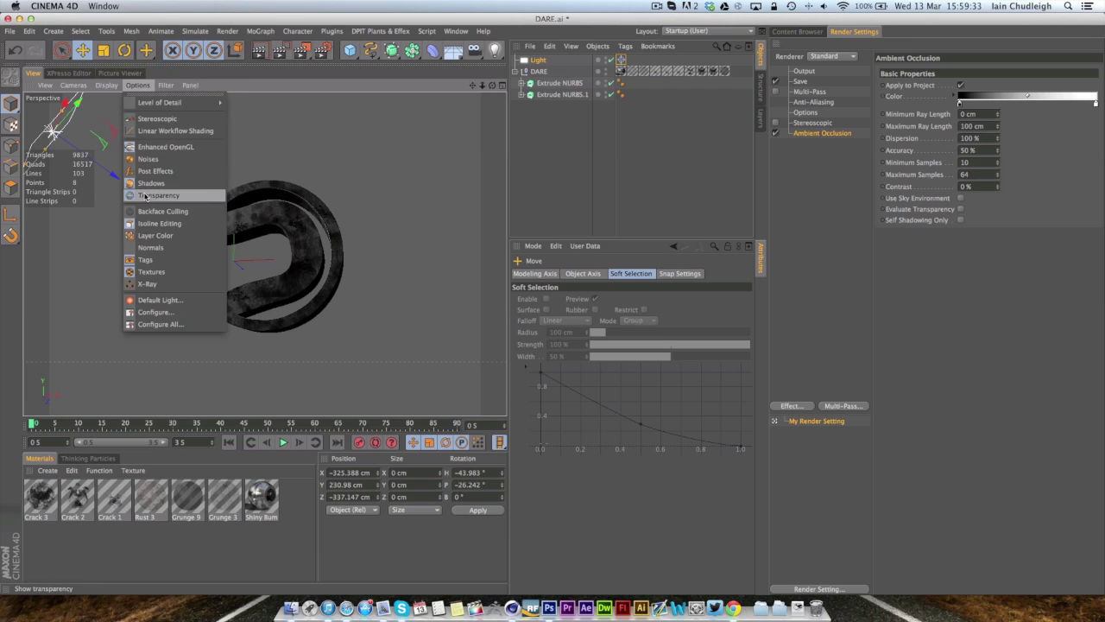
click(141, 211)
click(136, 85)
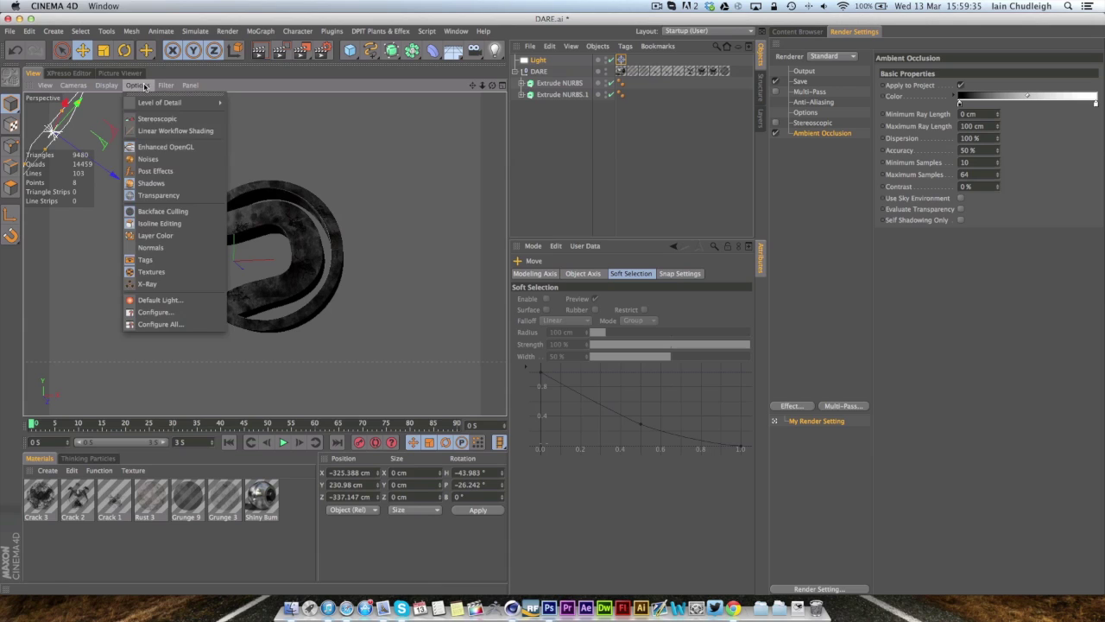
click(159, 164)
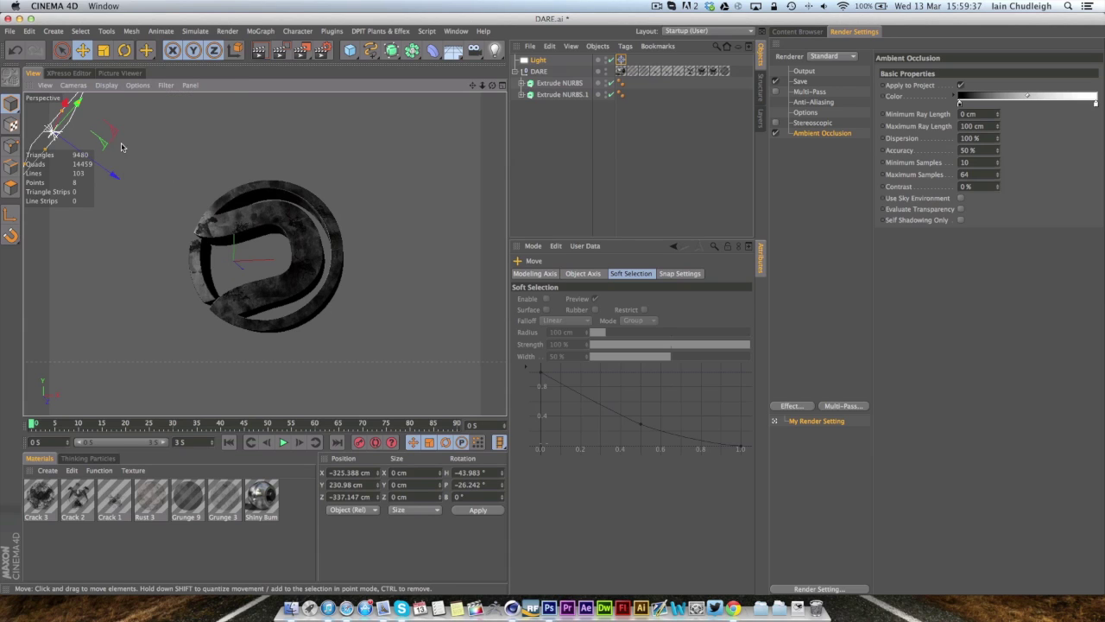
drag(51, 110, 62, 114)
Maximize and frame the Front view, then slide the light further left of the logo
click(502, 85)
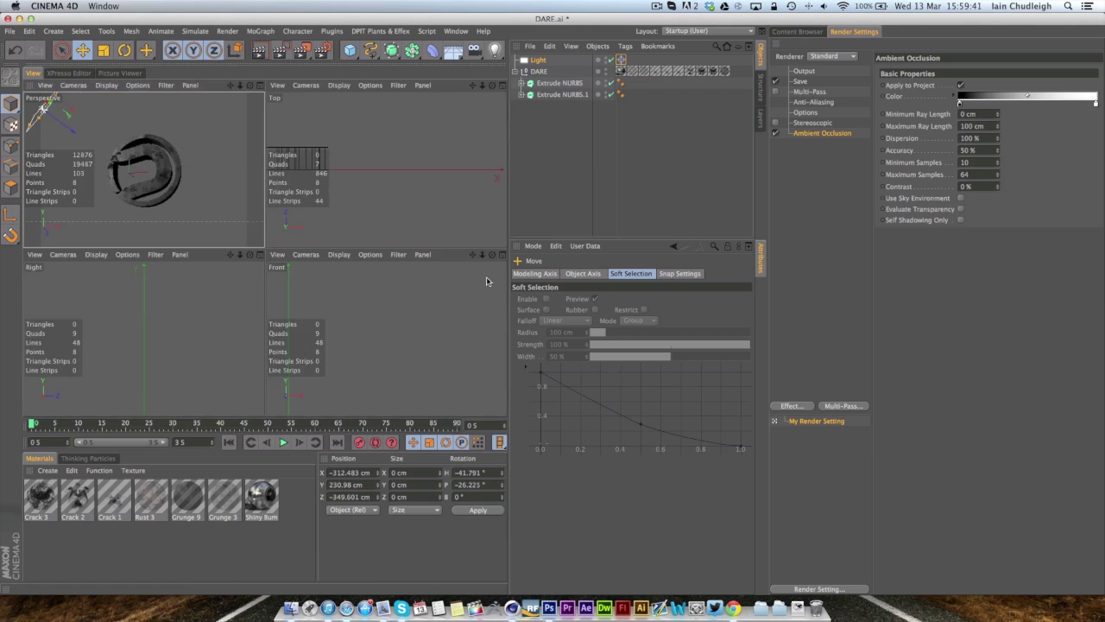
middle_click(496, 272)
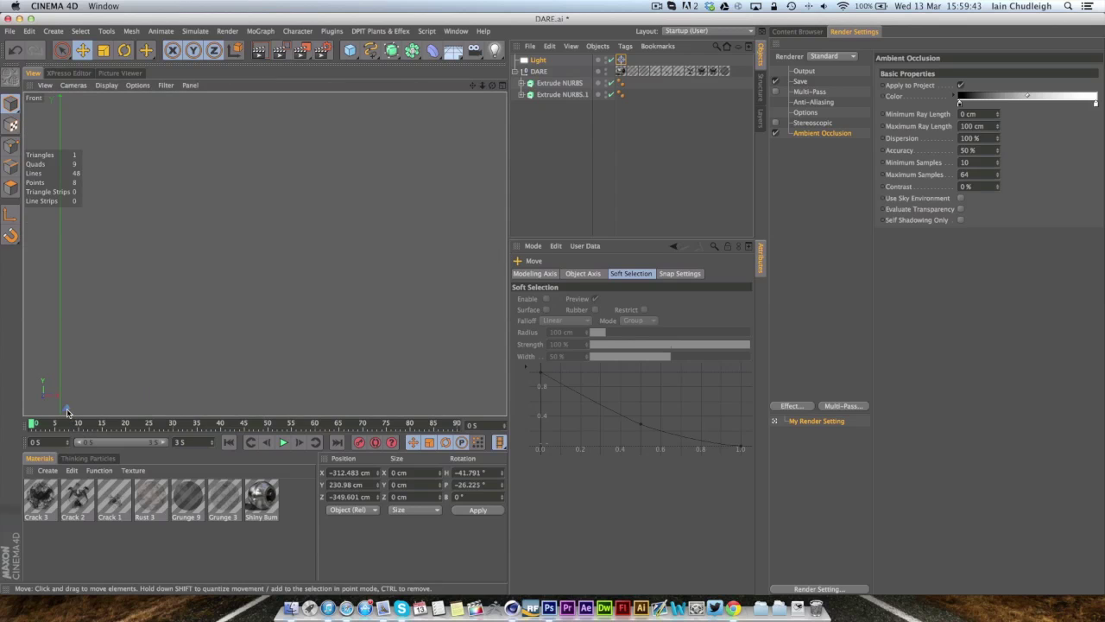
key(h)
scroll(264, 253, down, 5)
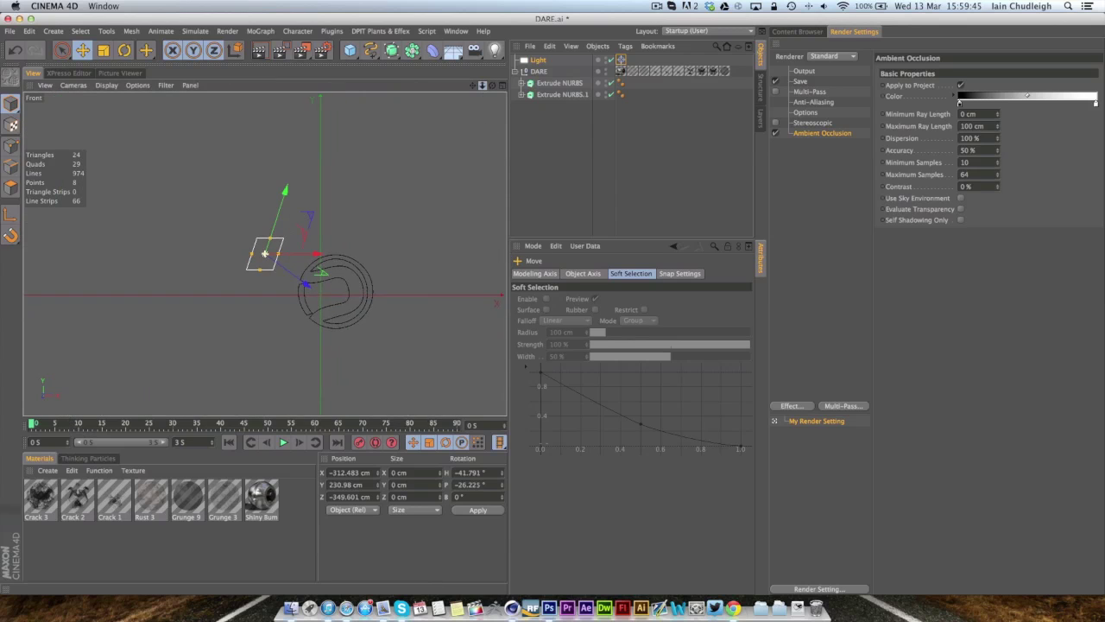
alt+middle_drag(499, 259, 468, 264)
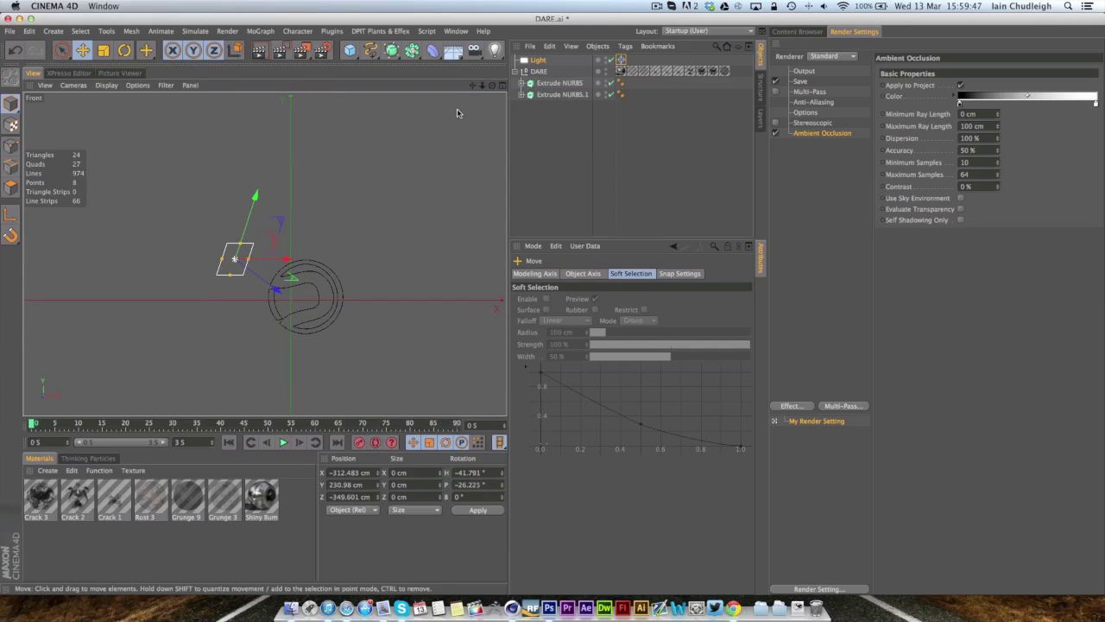
drag(287, 255, 266, 260)
Switch the viewport to shaded display and show the logo in finer detail
click(108, 88)
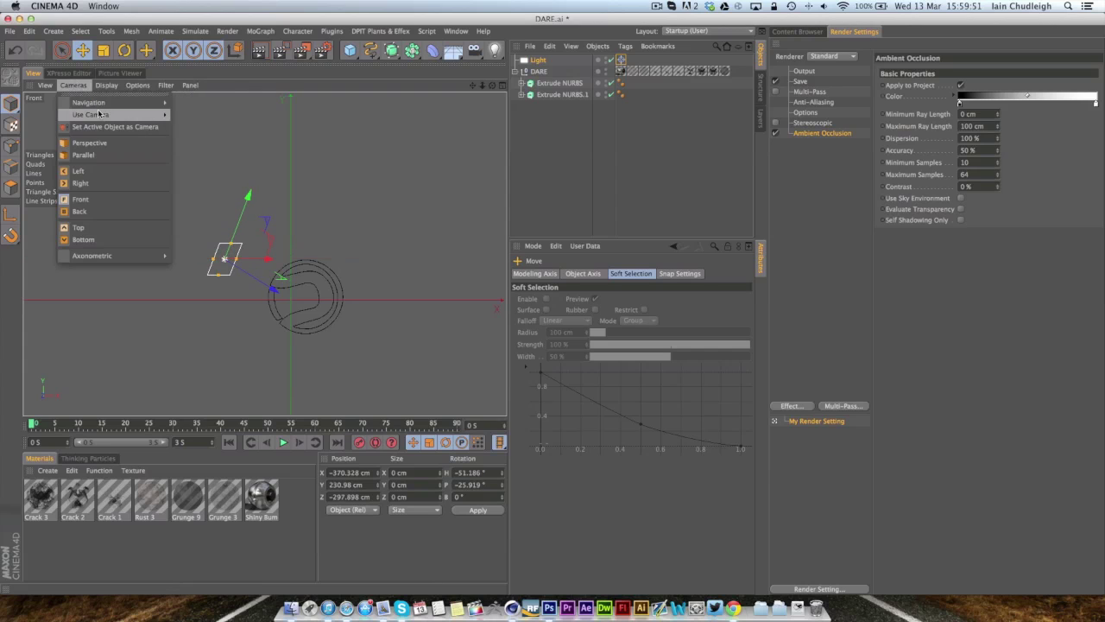
click(108, 116)
click(106, 84)
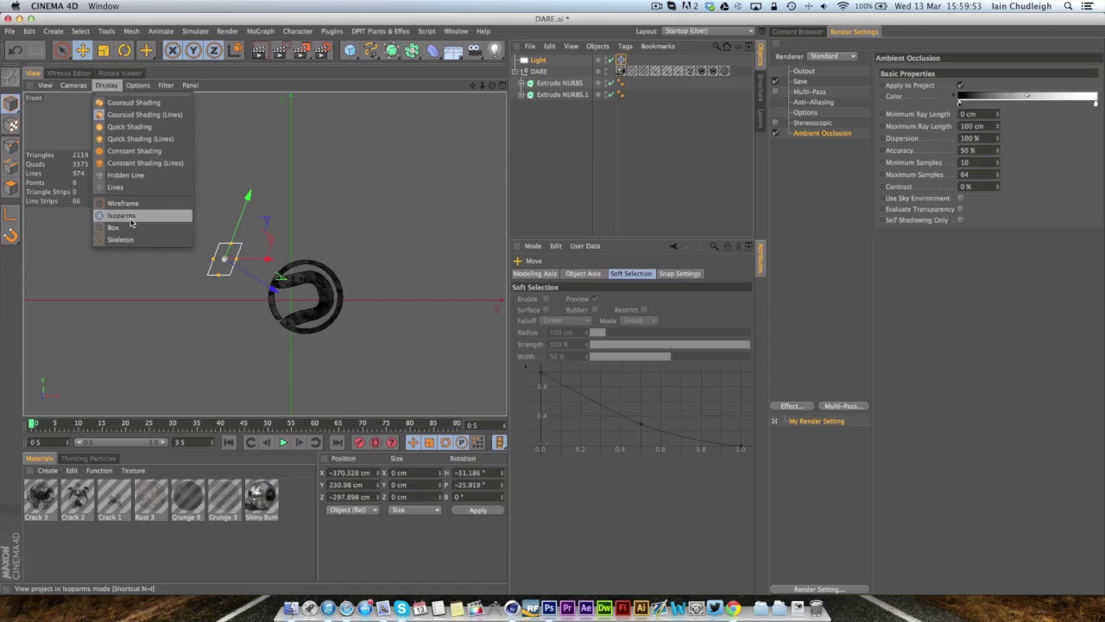
click(134, 216)
click(137, 84)
click(134, 152)
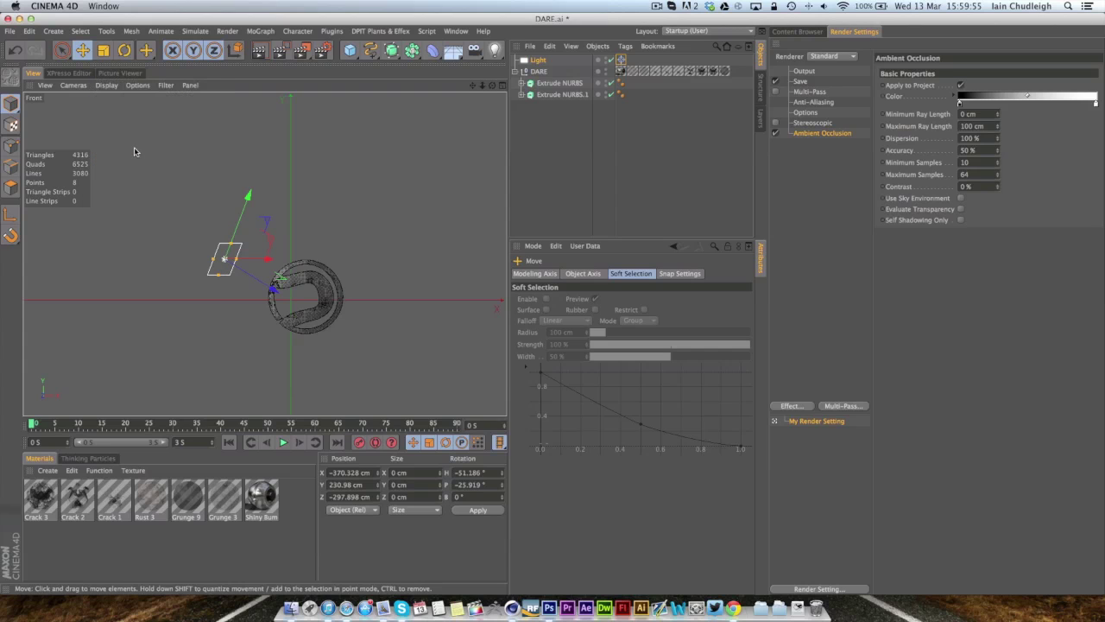
click(134, 85)
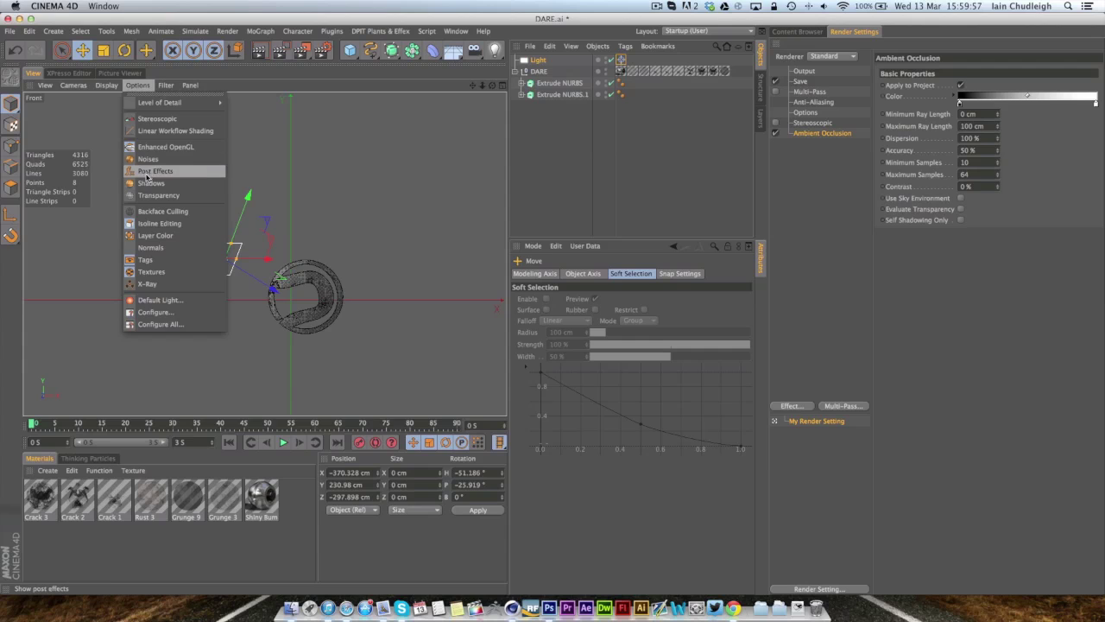
click(149, 171)
Adjust further viewport Options so the logo draws solid-shaded, zoomed in on logo and light
click(138, 85)
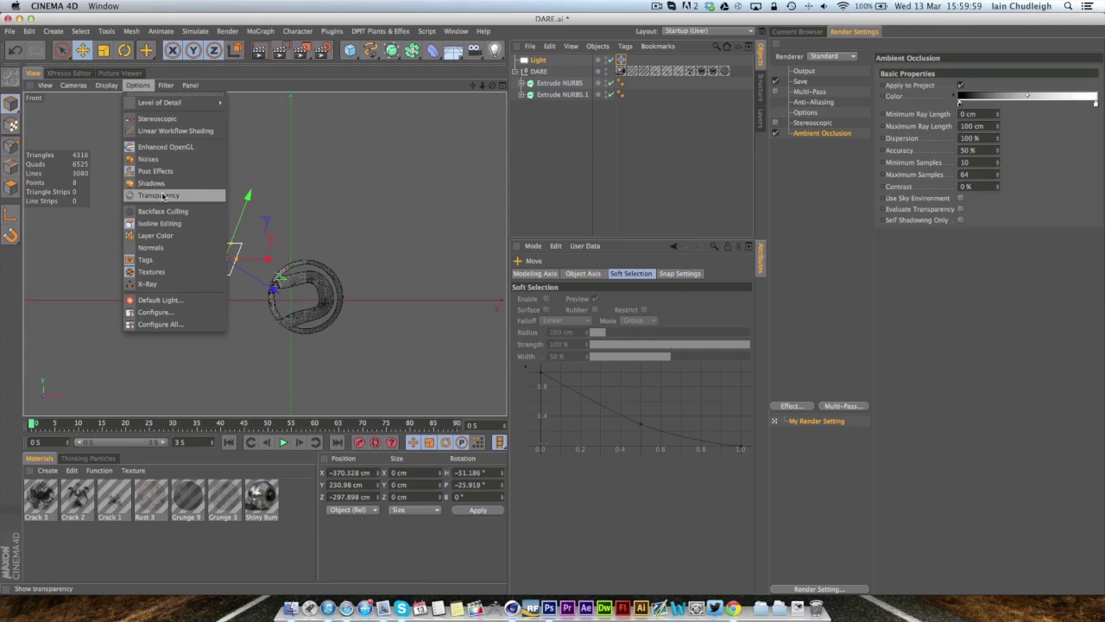
click(162, 187)
click(140, 86)
click(140, 248)
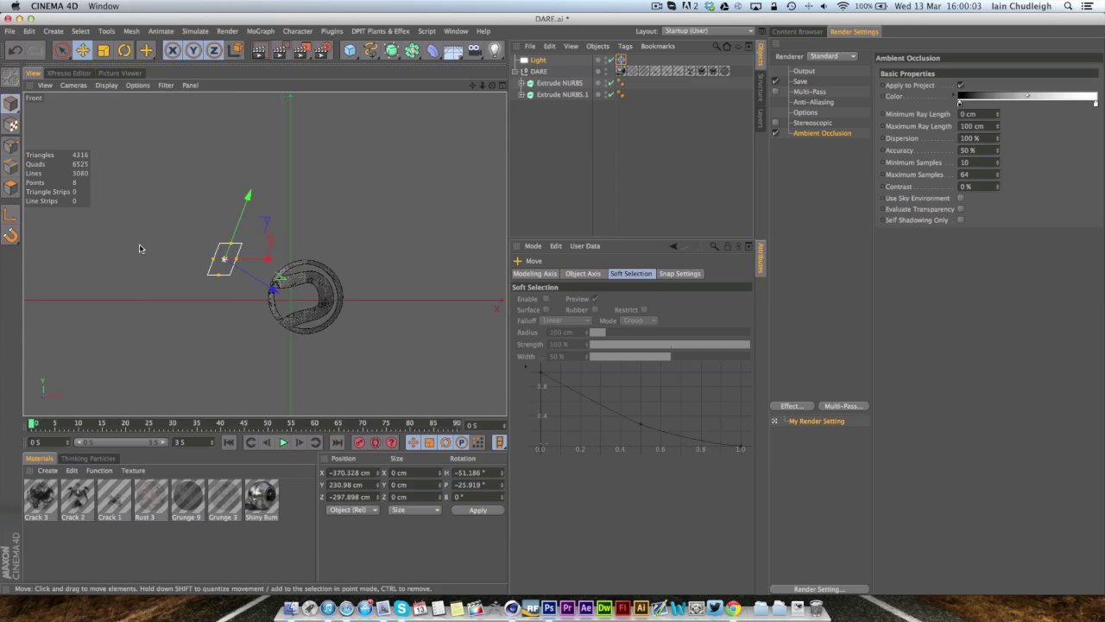
click(140, 86)
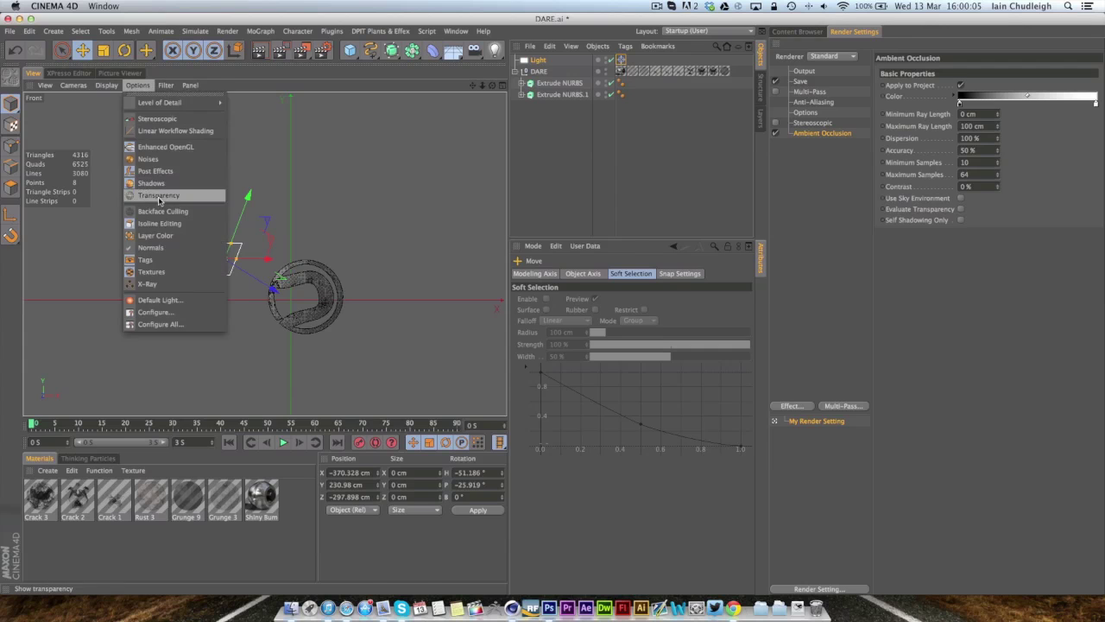
click(173, 197)
drag(482, 86, 483, 87)
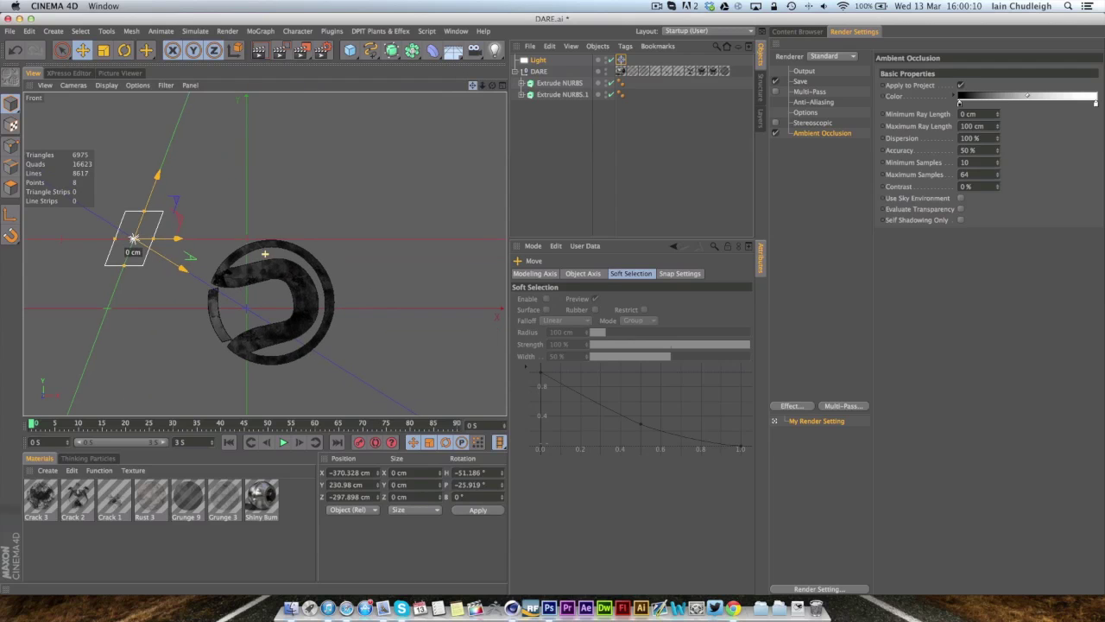
Copy the light into Light.1 on the right of the logo, lowered and slid along X
click(539, 59)
ctrl+drag(177, 238, 536, 200)
drag(414, 153, 415, 220)
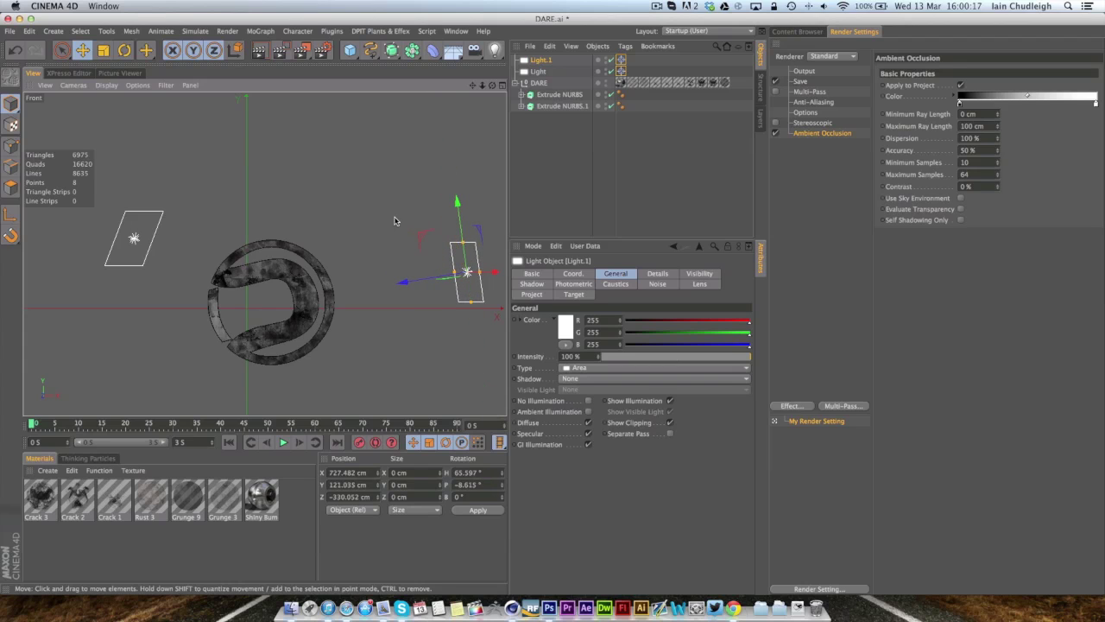
click(500, 86)
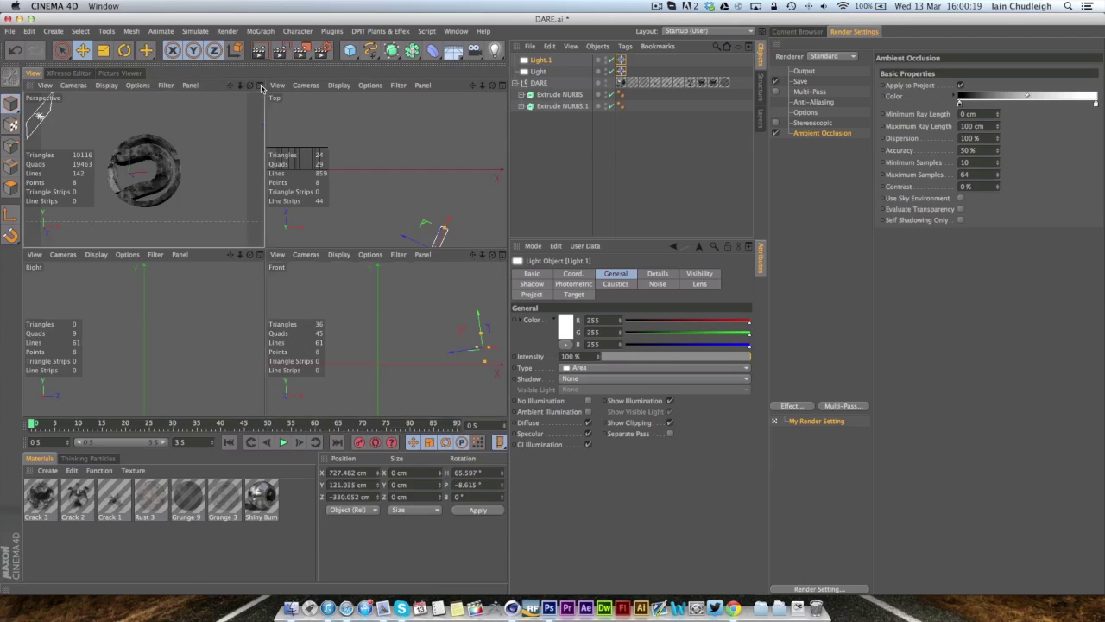
middle_click(220, 153)
alt+drag(190, 273, 150, 310)
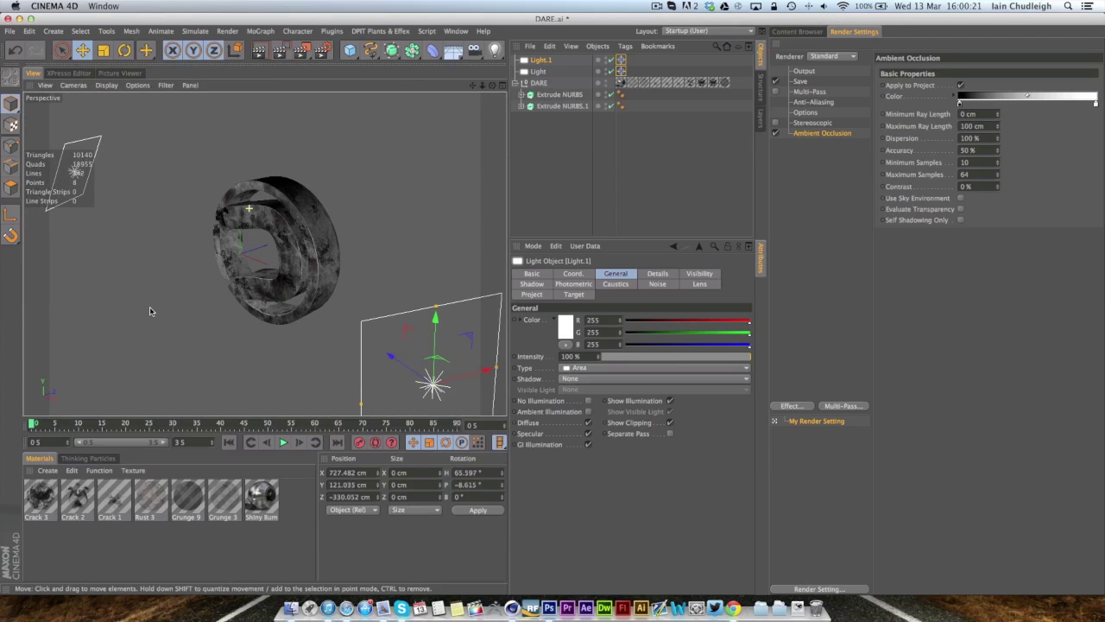
drag(488, 369, 494, 330)
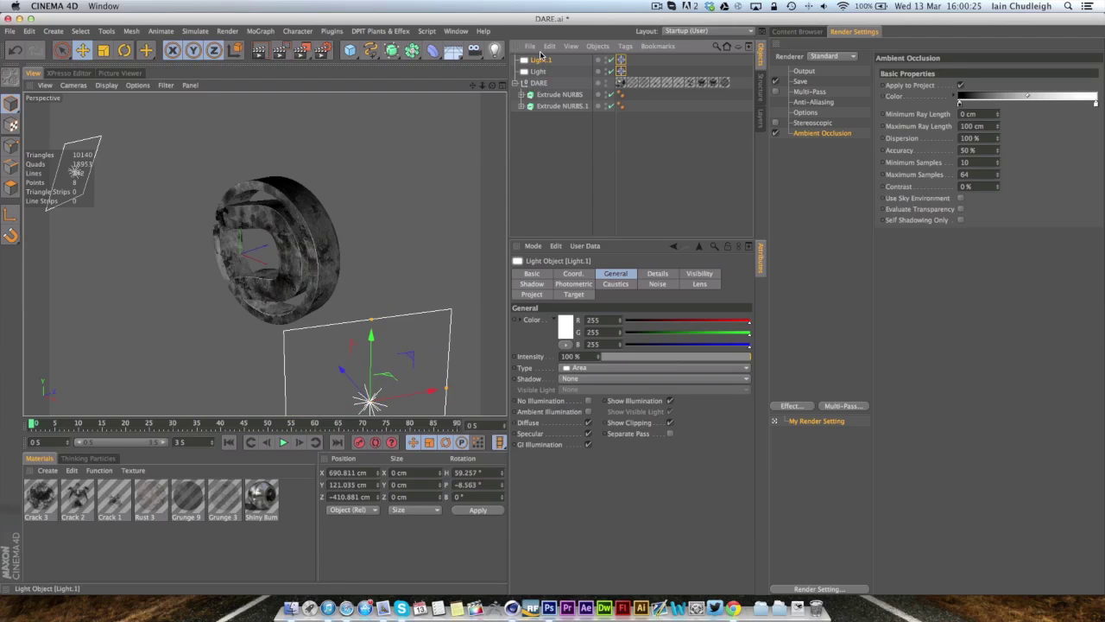
Create Light.2 and place it at about X 605 cm, Z 350 cm, lowered in Front view
ctrl+drag(540, 59, 540, 56)
key(F5)
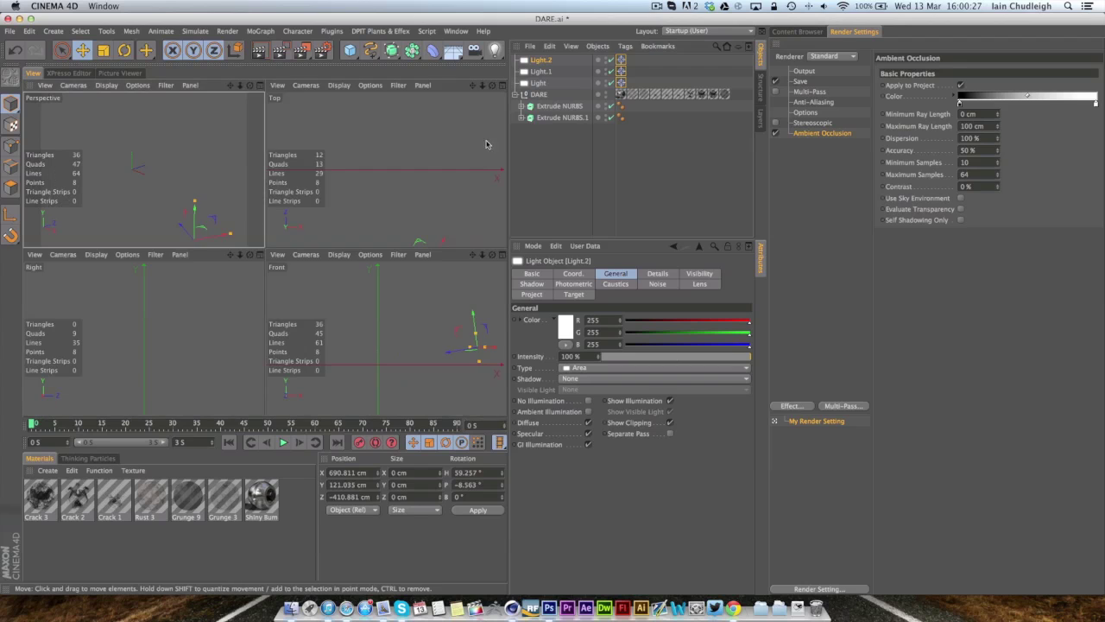
drag(423, 216, 436, 193)
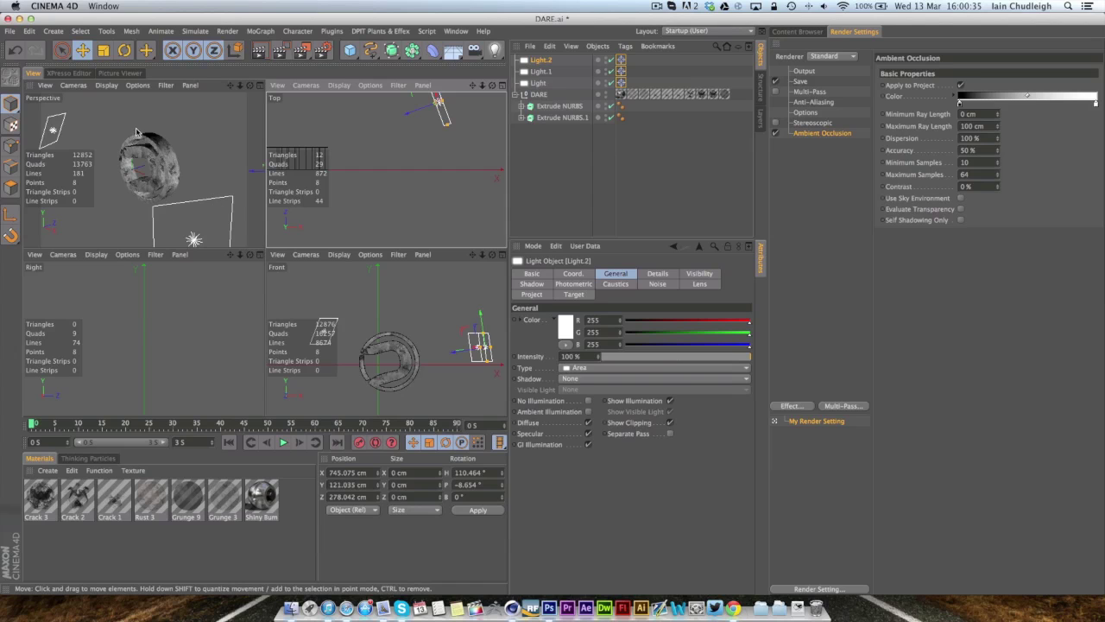
drag(250, 85, 156, 173)
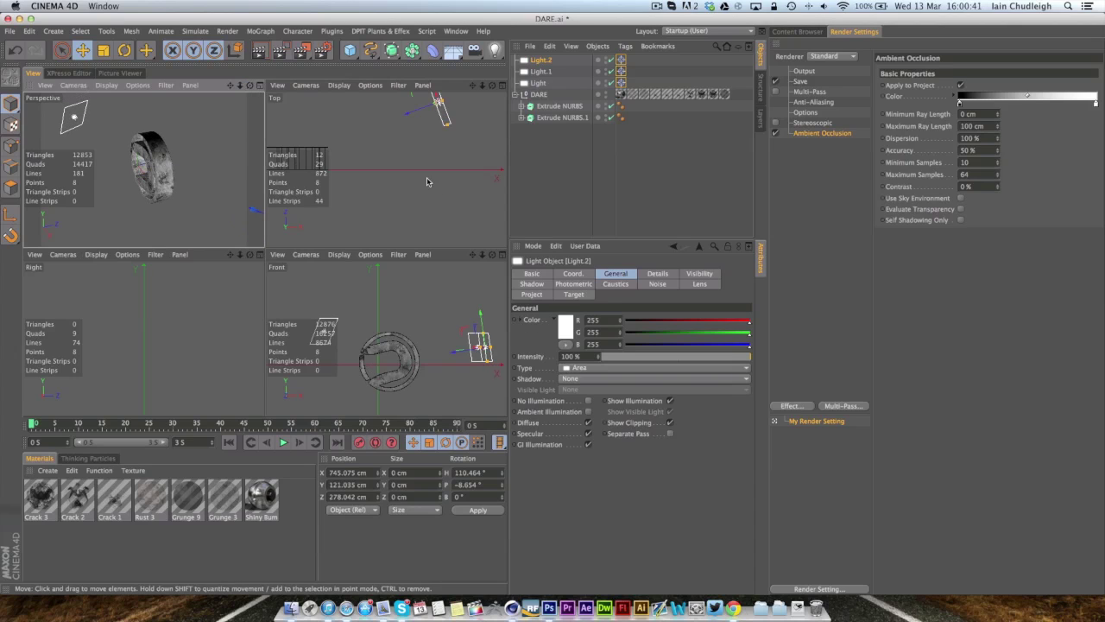
scroll(476, 101, down, 3)
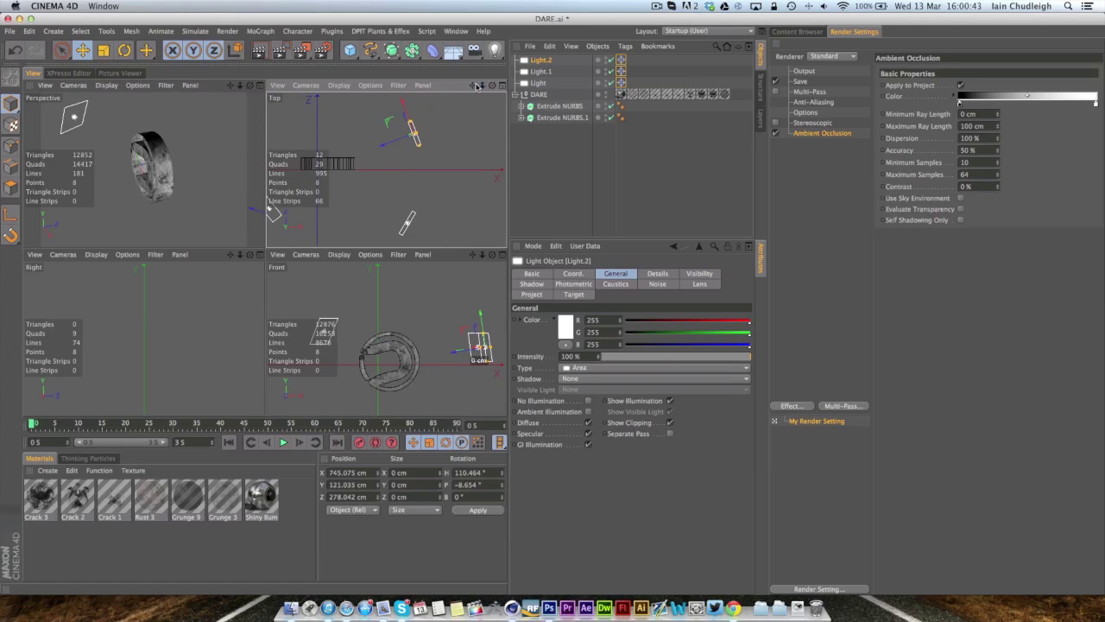
drag(465, 118, 429, 139)
drag(460, 328, 459, 343)
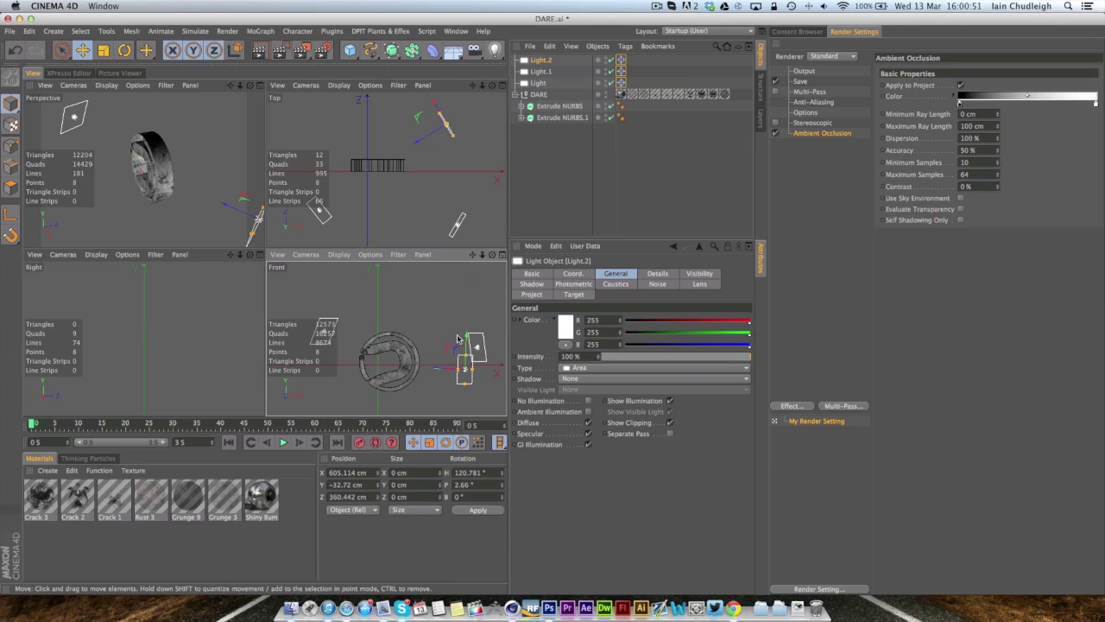
Render a test preview of the logo from a head-on Perspective view
click(641, 162)
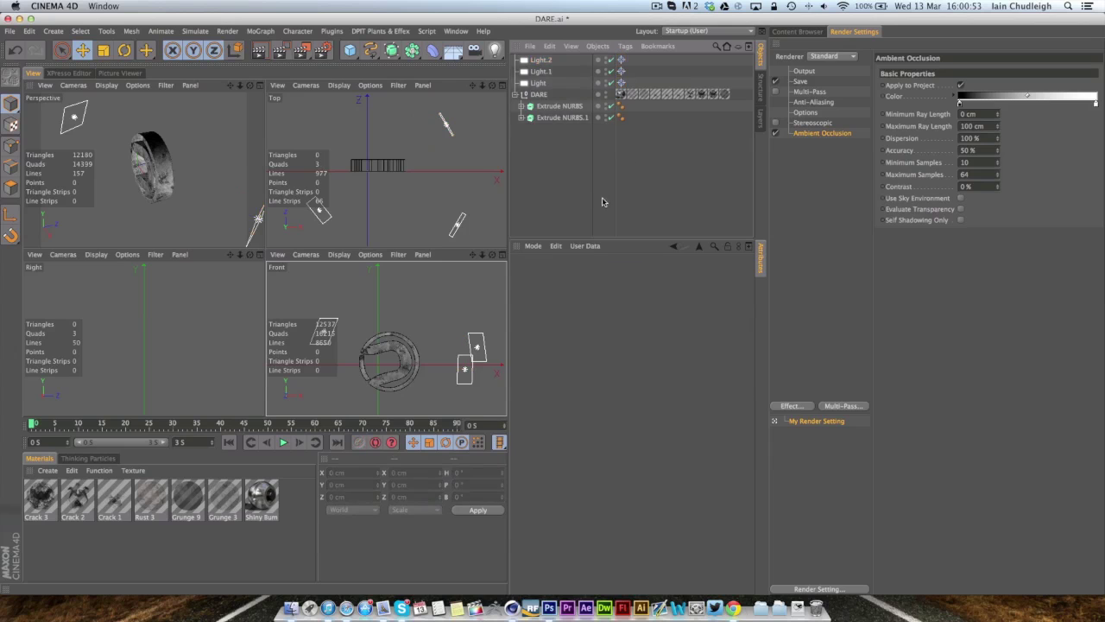
click(250, 84)
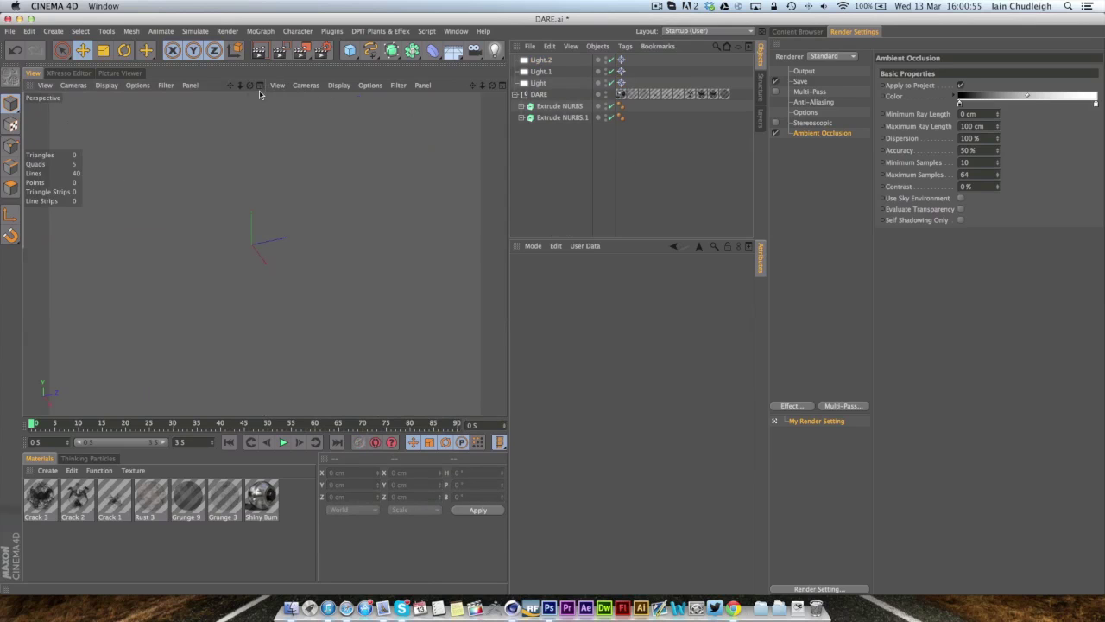
alt+drag(314, 220, 364, 191)
key(ctrl+r)
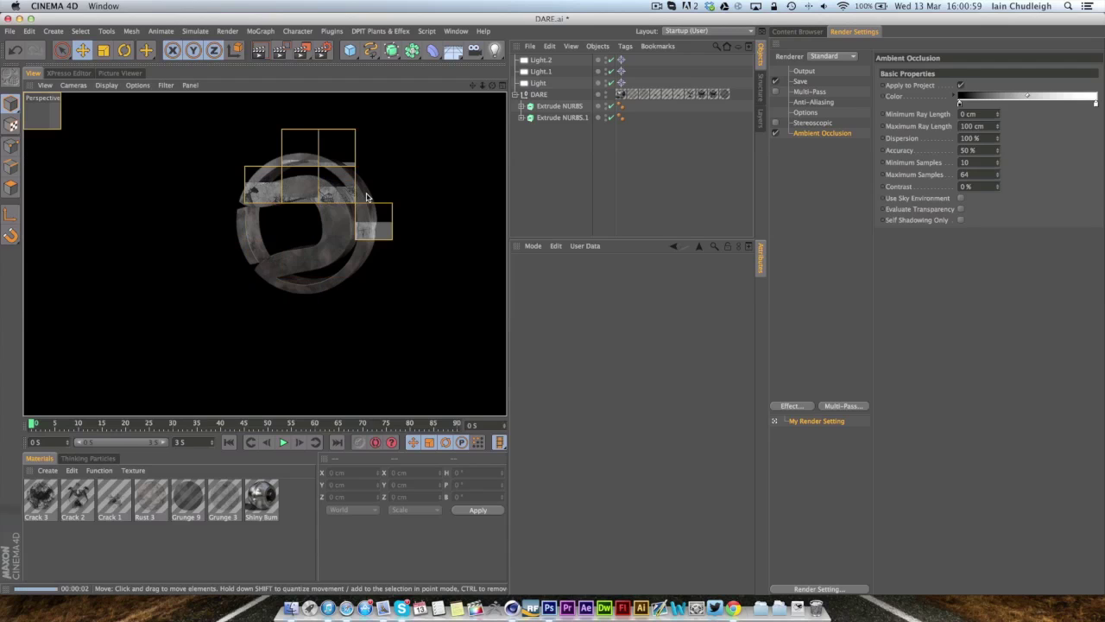
click(329, 279)
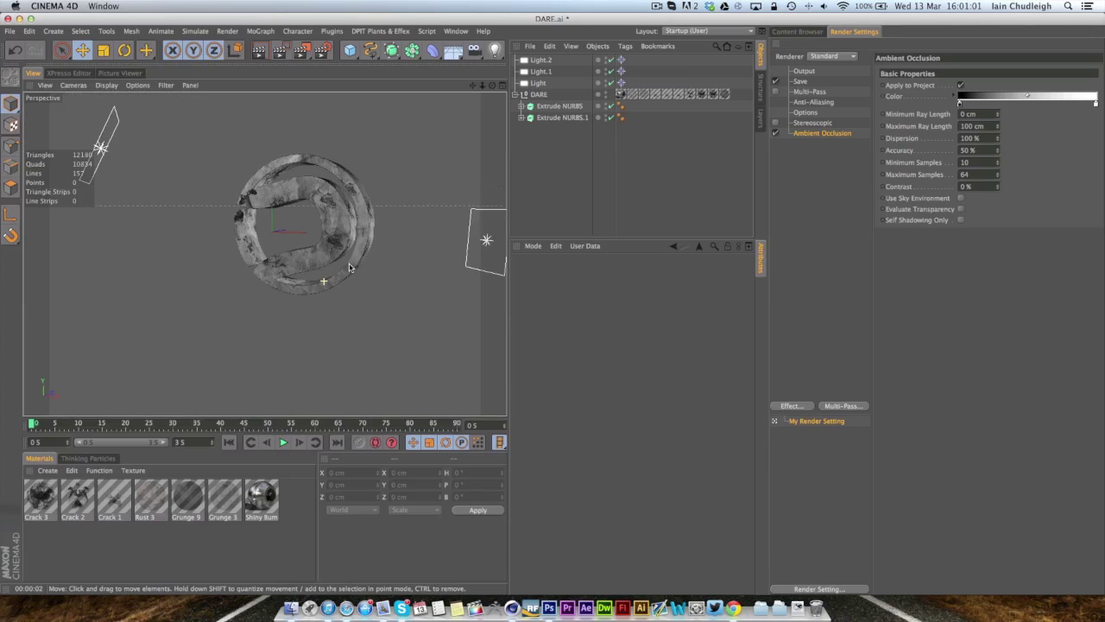
Set Area shadows on all three lights and render the viewport
drag(536, 56, 542, 87)
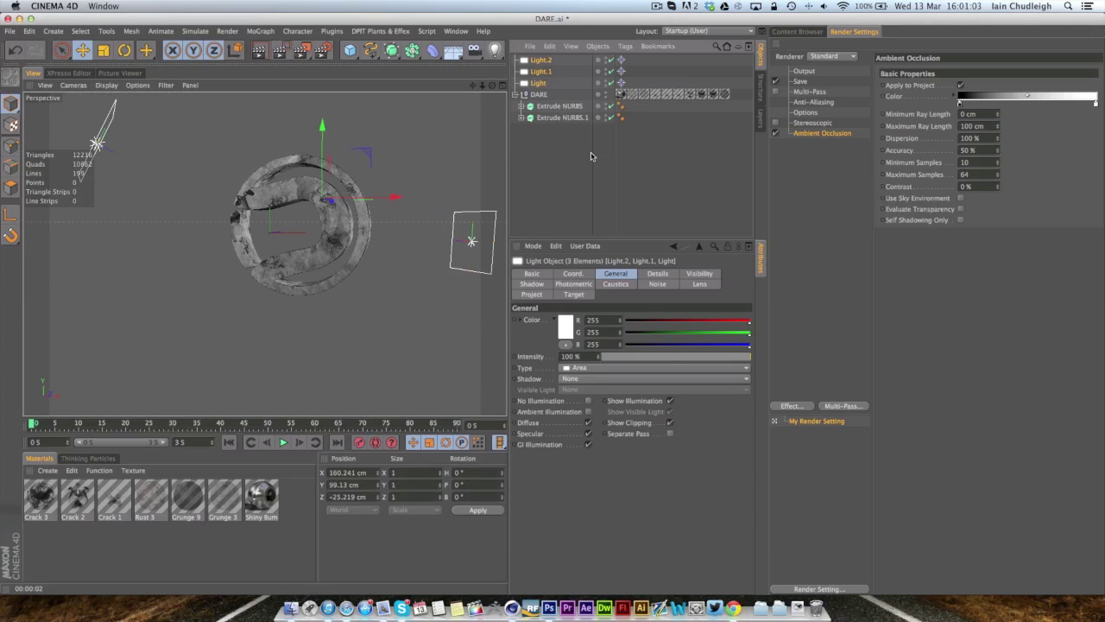
click(570, 380)
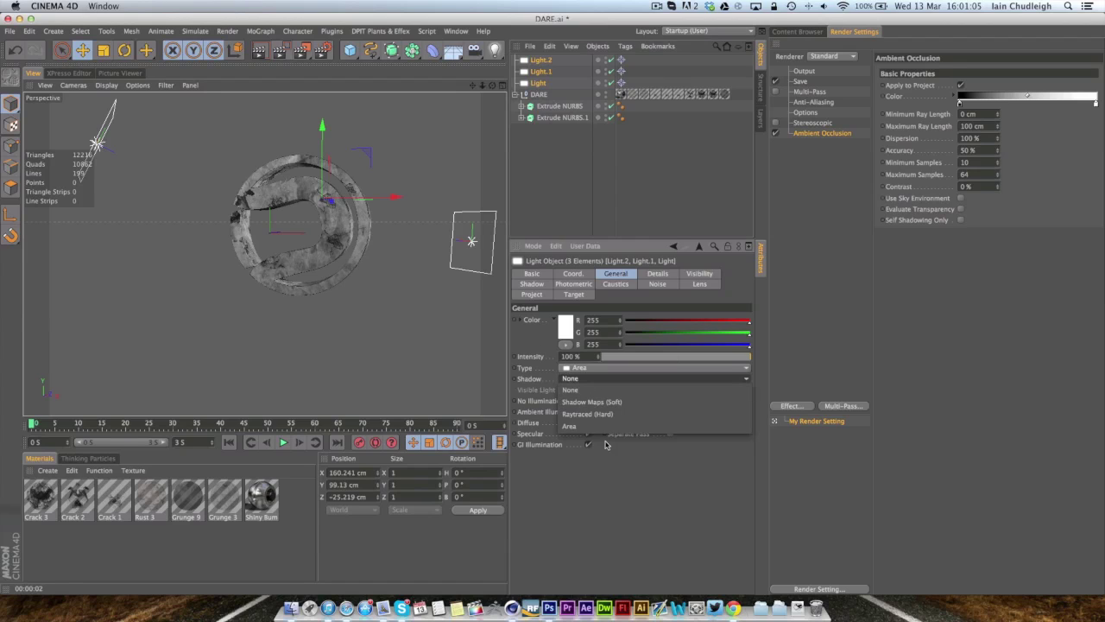
click(590, 427)
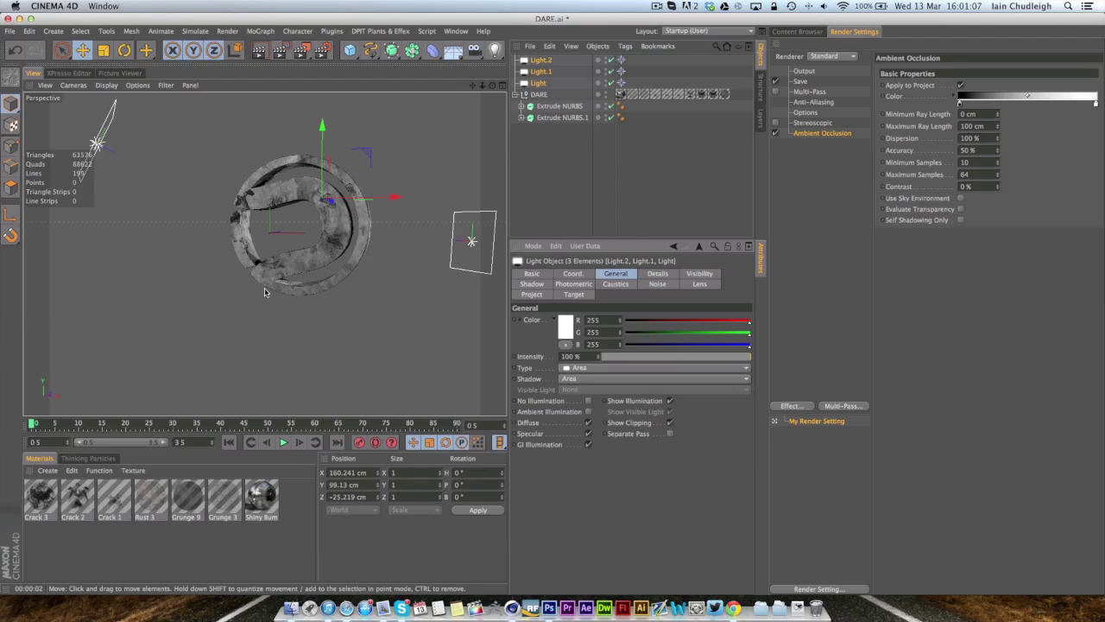
key(super+r)
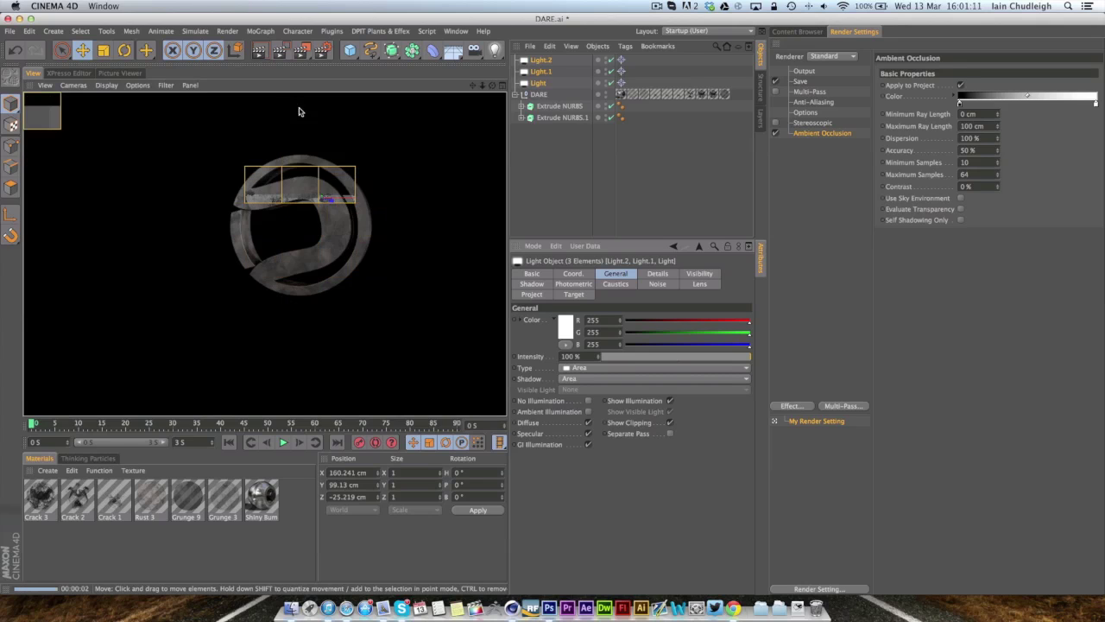
click(540, 60)
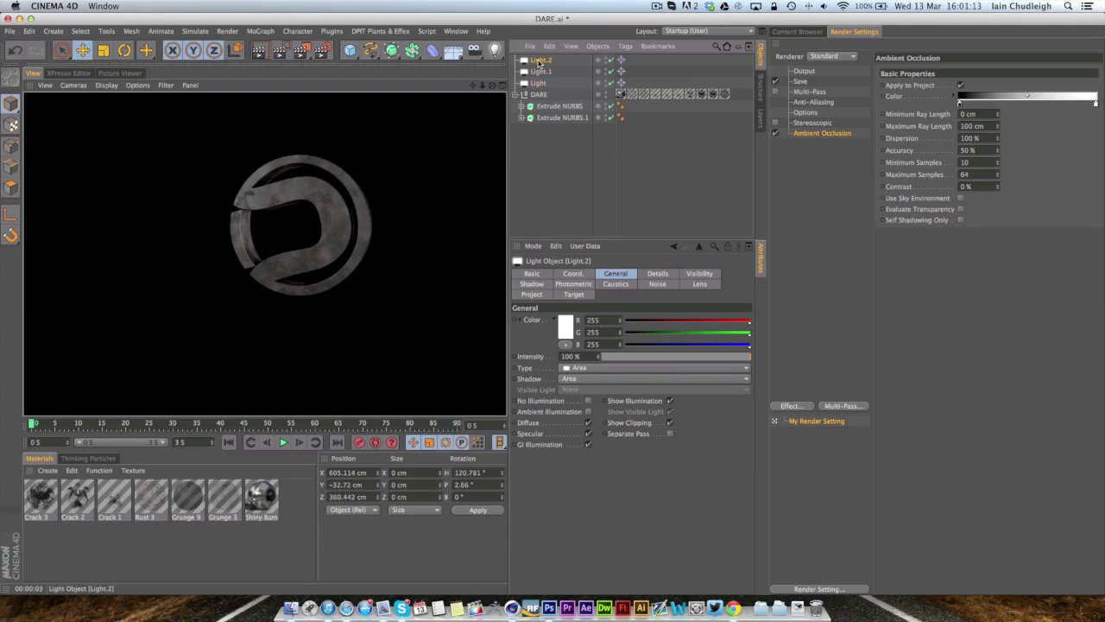
Give all three lights Inverse Square (Physically Accurate) falloff with 500 cm radius, then render
shift+click(536, 84)
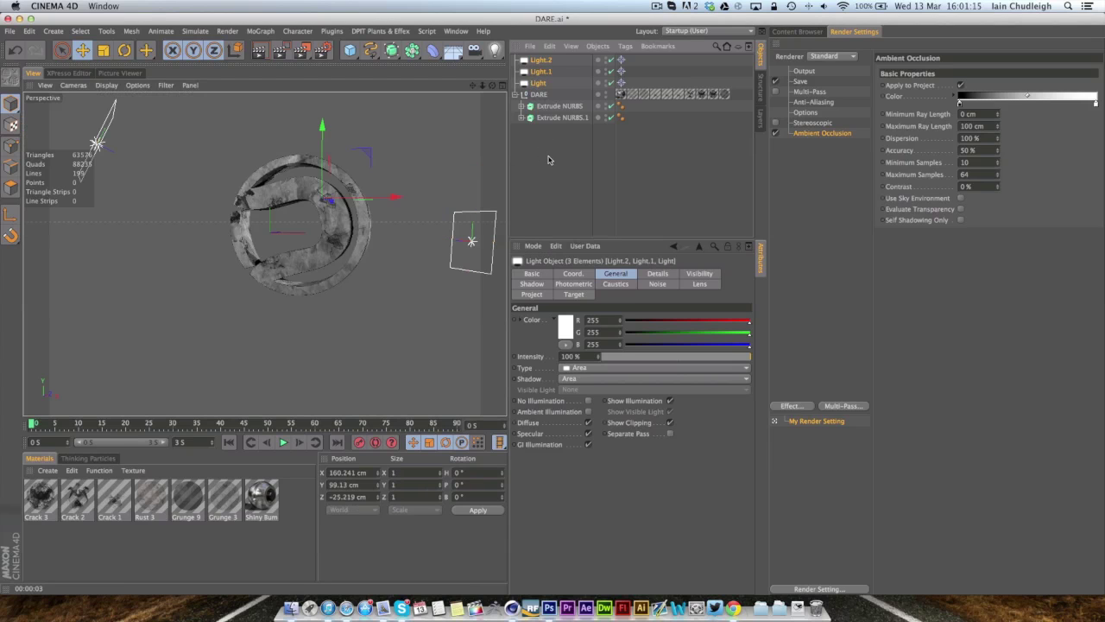
click(656, 274)
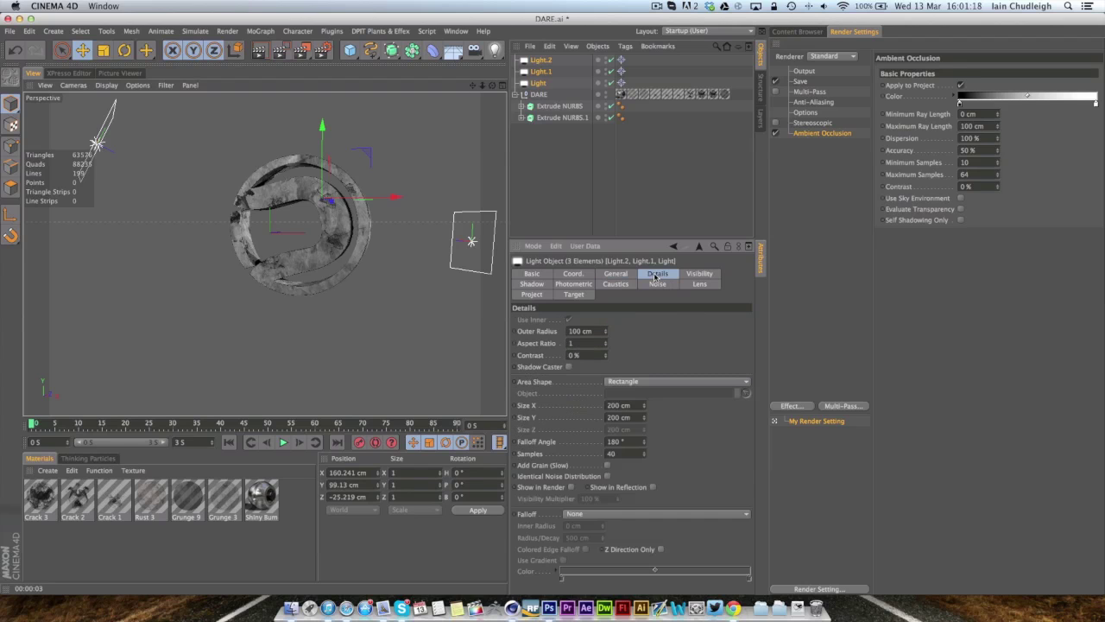
click(587, 514)
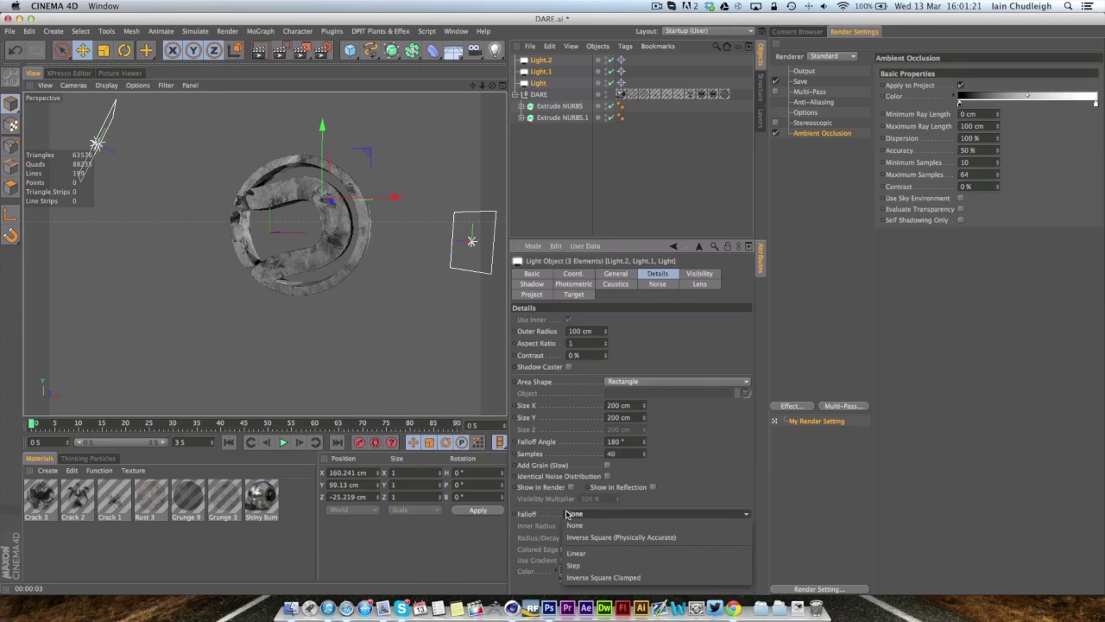
click(615, 537)
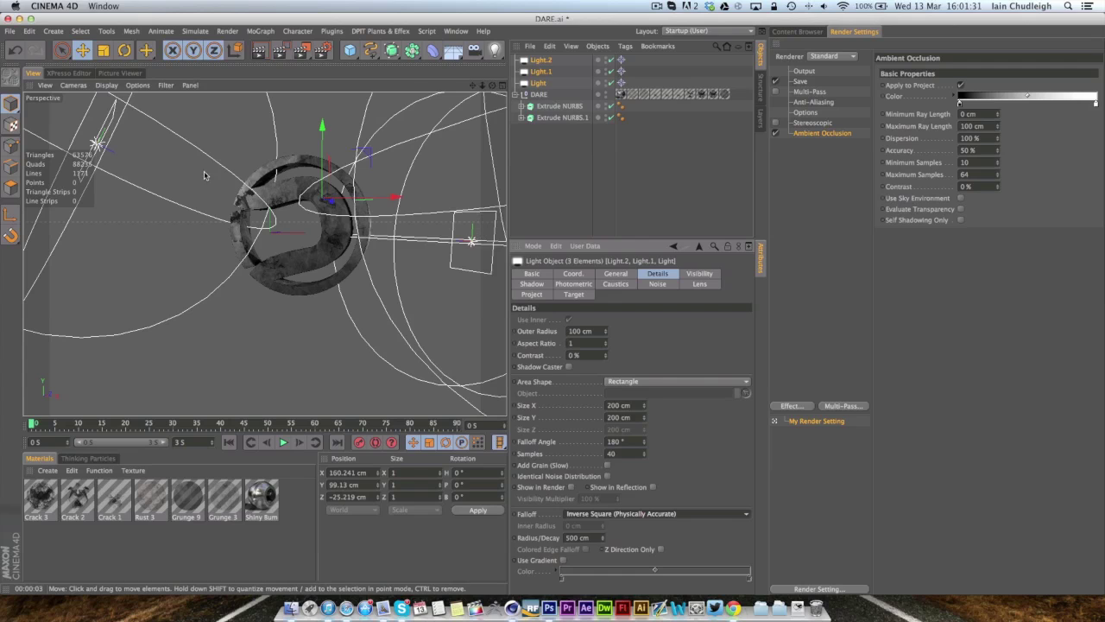
click(259, 51)
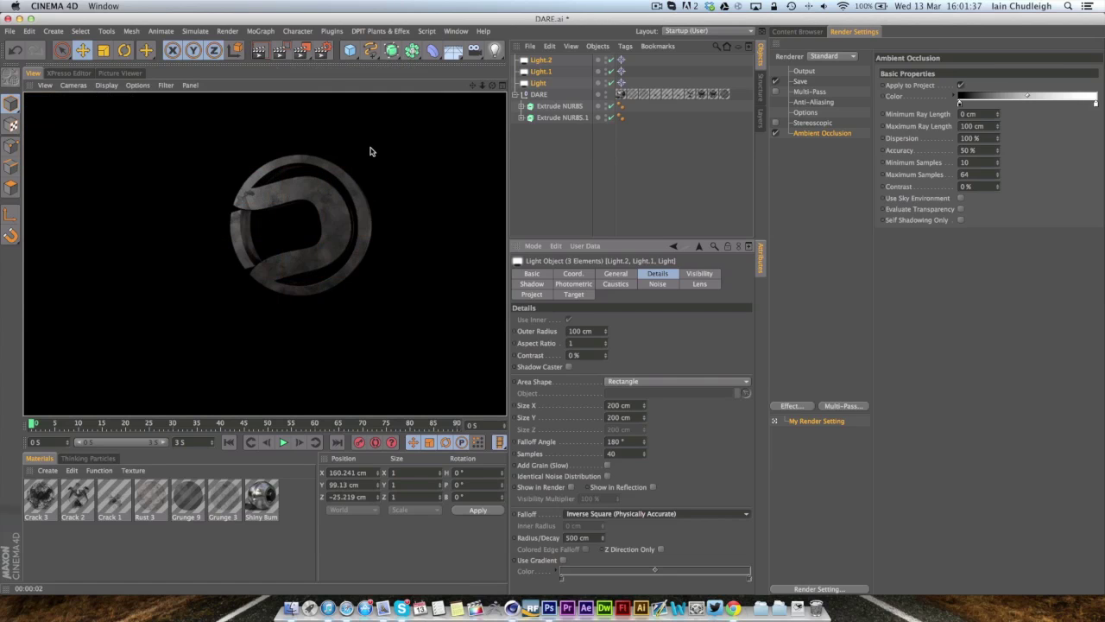
Set 2 cm start and end fillet cap radii on both DARE Extrude NURBS and render the rounded edges
click(559, 105)
shift+click(562, 118)
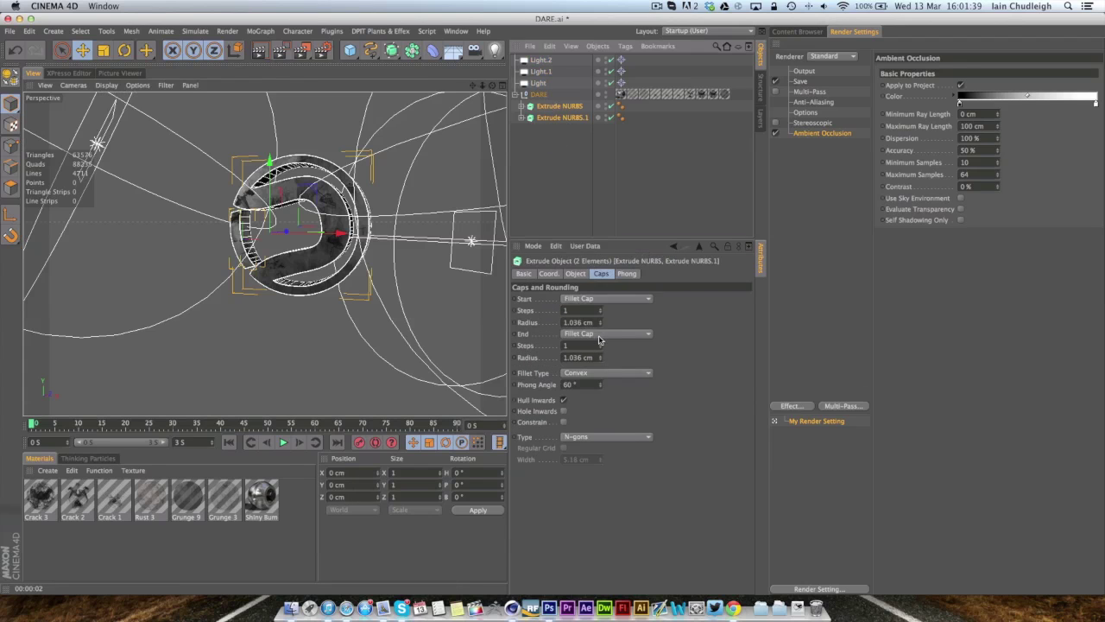
click(595, 321)
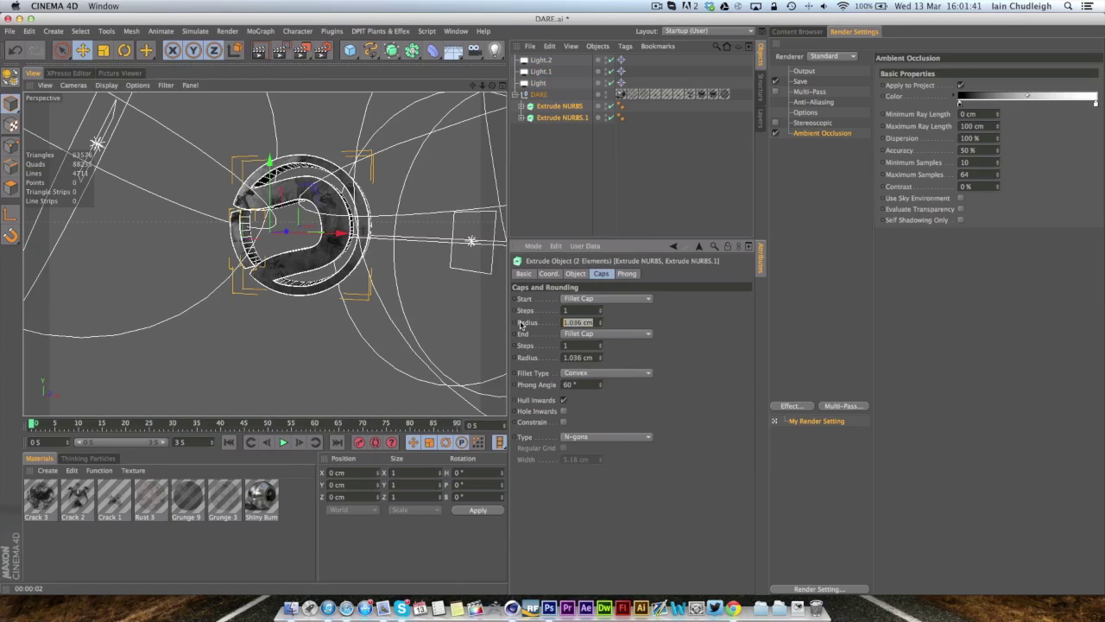
text(1)
key(Tab)
key(Tab)
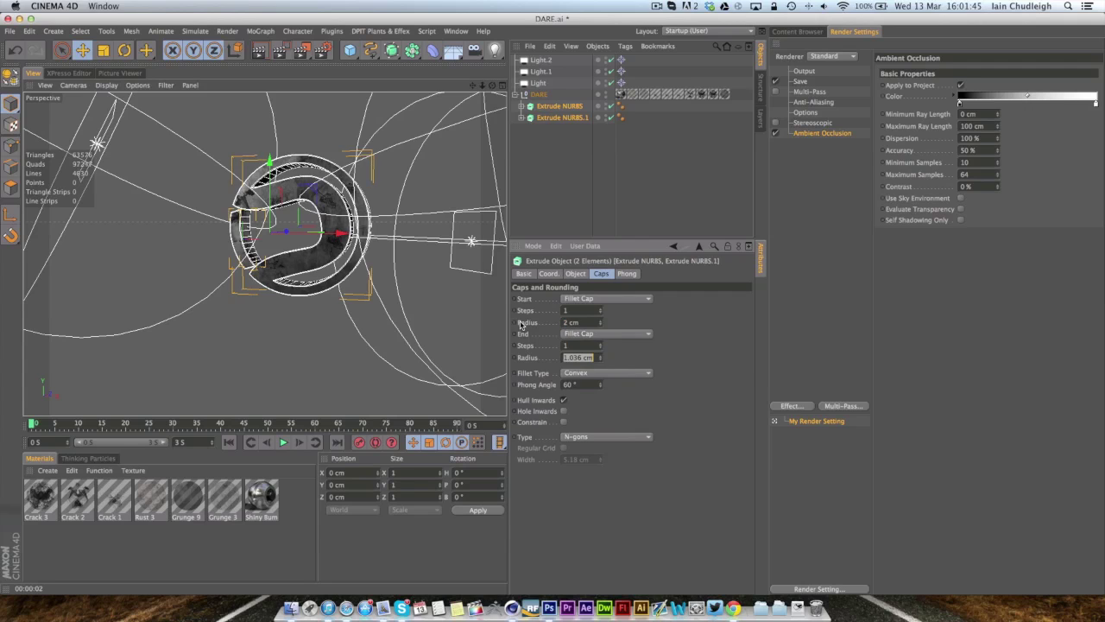
text(2)
key(Return)
key(ctrl+r)
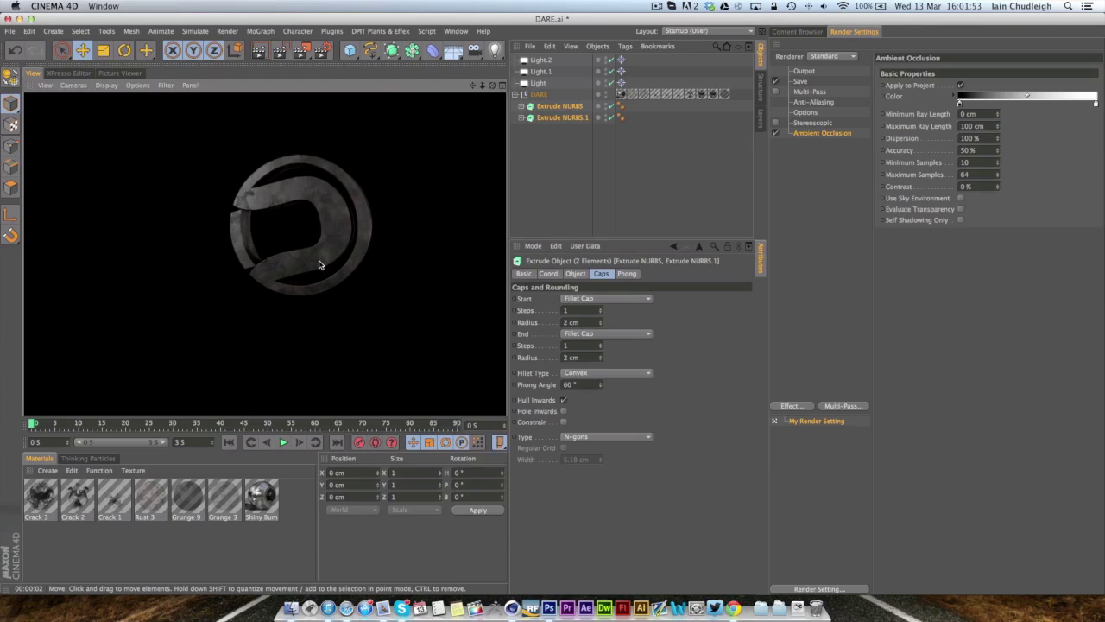
click(319, 262)
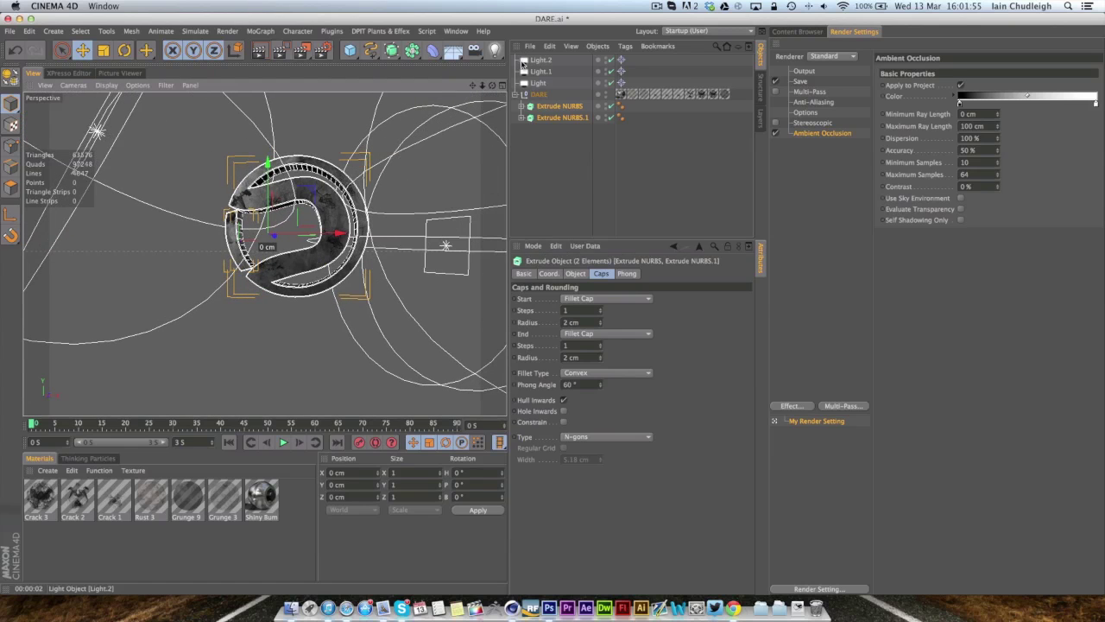
Lower Light.2 to about Y -145 cm and render the relit logo
click(539, 61)
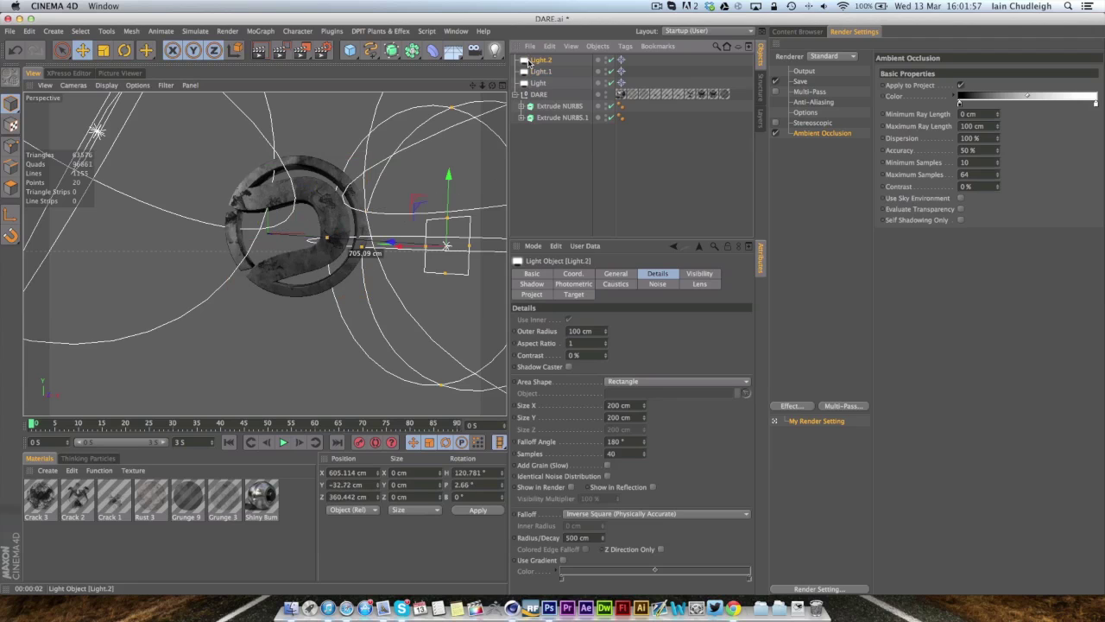
drag(448, 188, 446, 218)
drag(473, 86, 290, 253)
key(super+r)
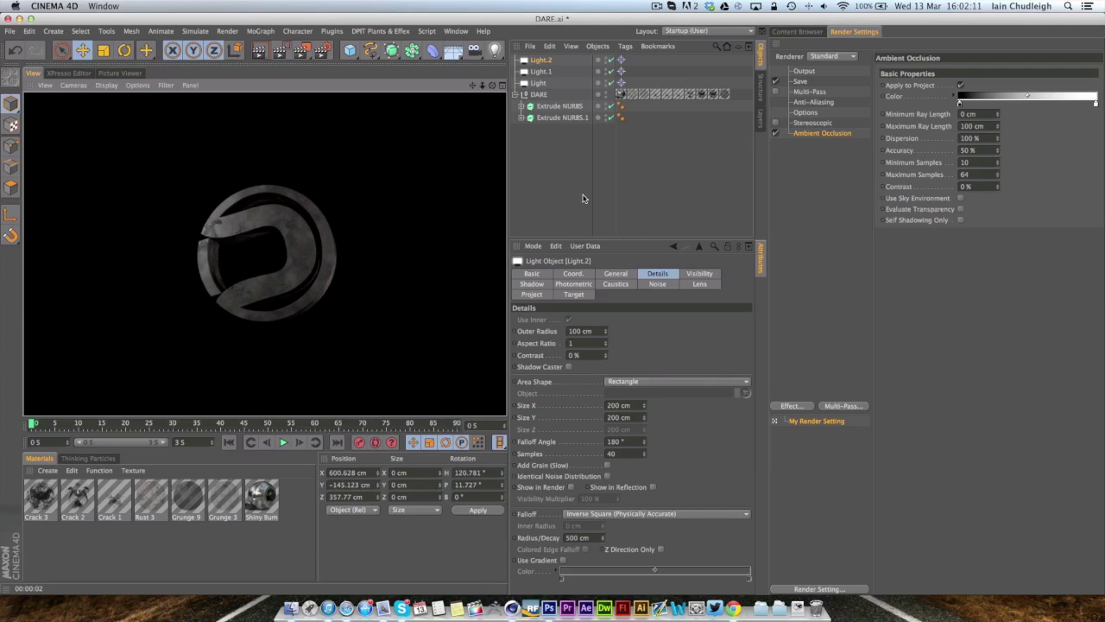
Tint Light pale blue-white (241, 242, 245) at 82% intensity and render the result
click(544, 83)
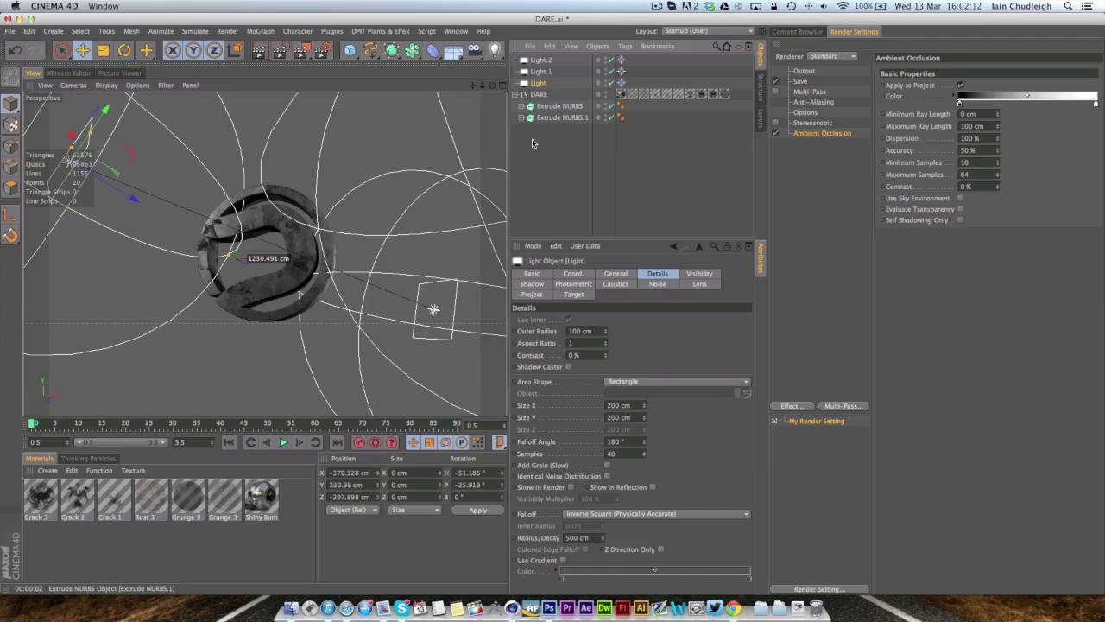
click(616, 274)
click(568, 325)
drag(574, 287, 609, 289)
click(504, 298)
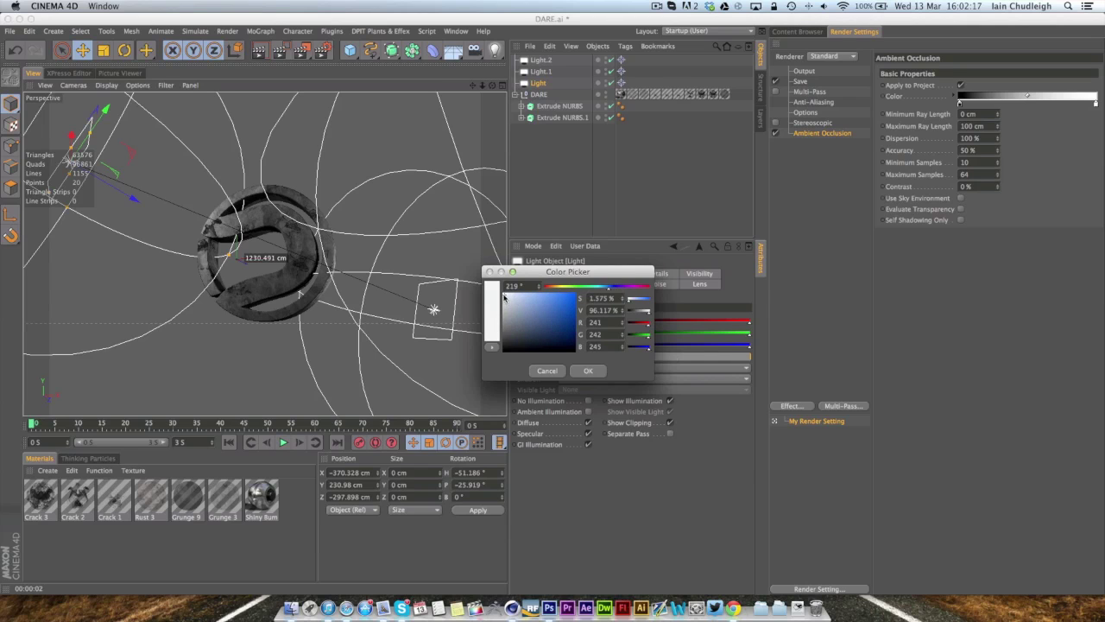
click(586, 370)
drag(725, 360, 724, 362)
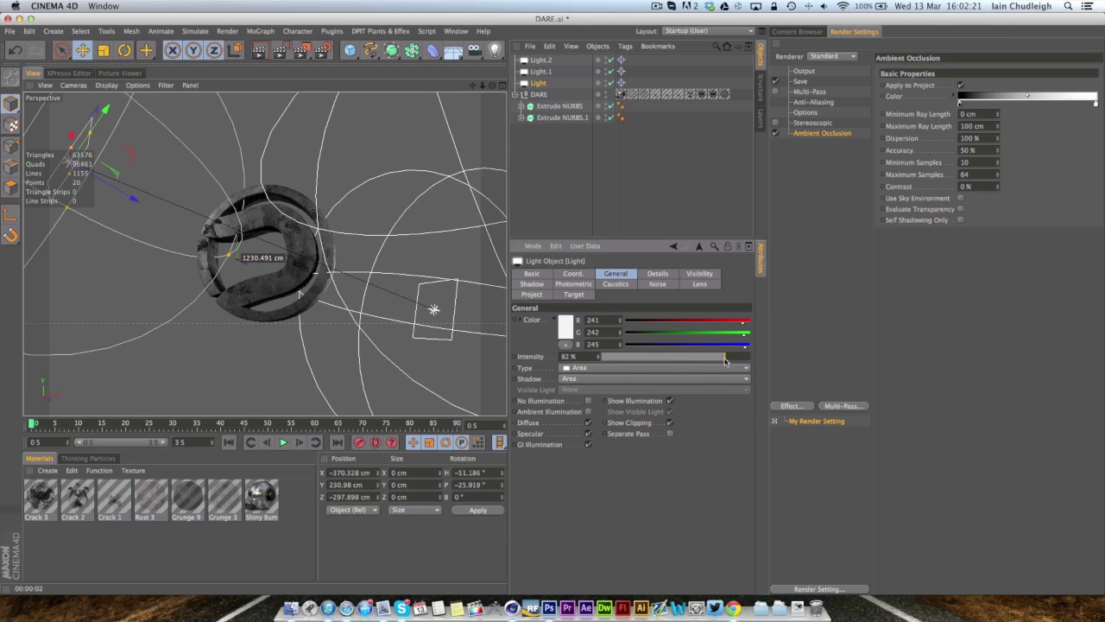
click(259, 51)
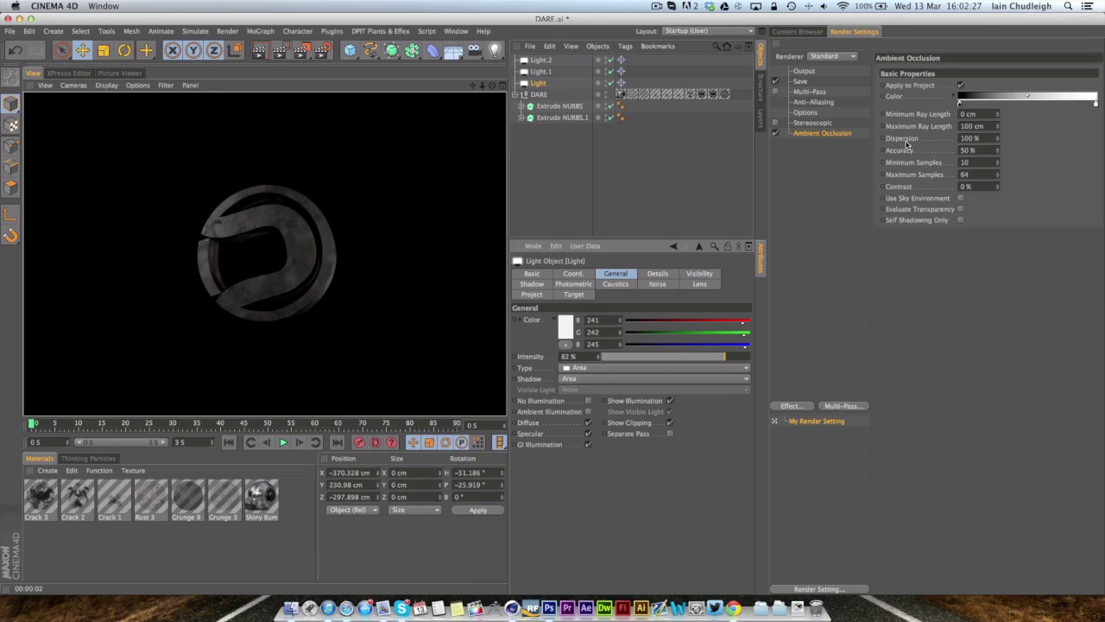
Test-render the scene without ambient occlusion, then turn ambient occlusion back on
click(1010, 72)
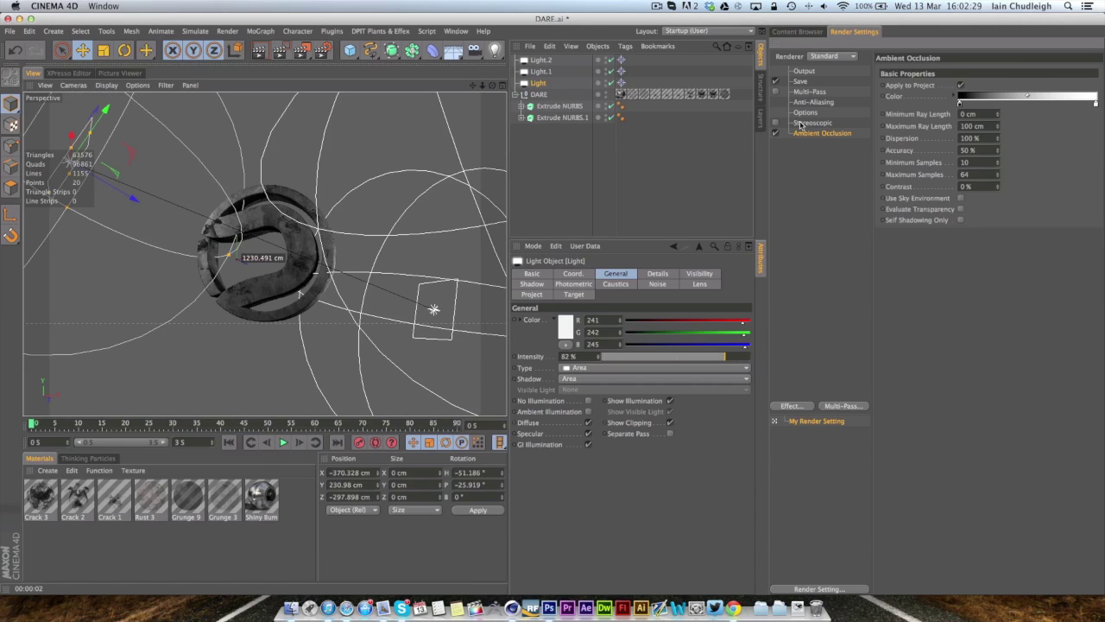
click(776, 133)
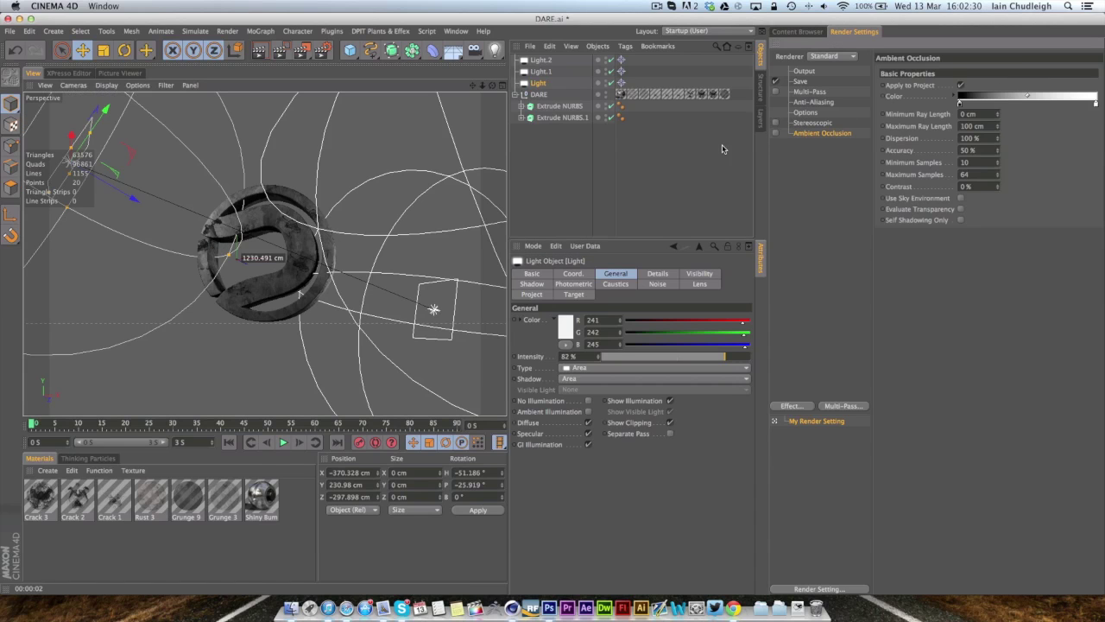
click(257, 57)
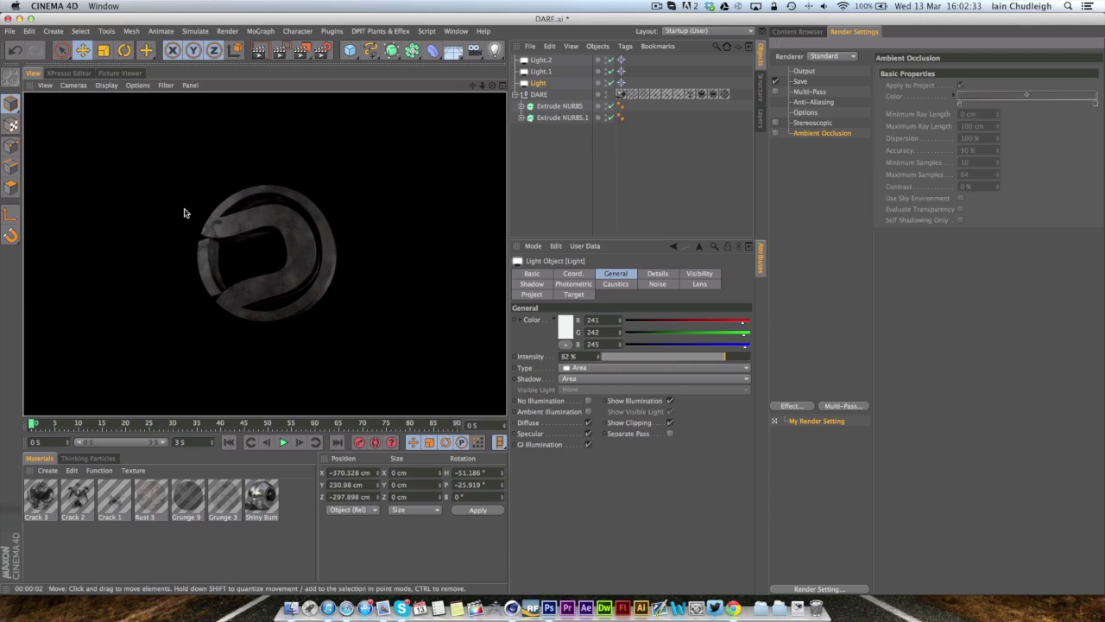
click(776, 133)
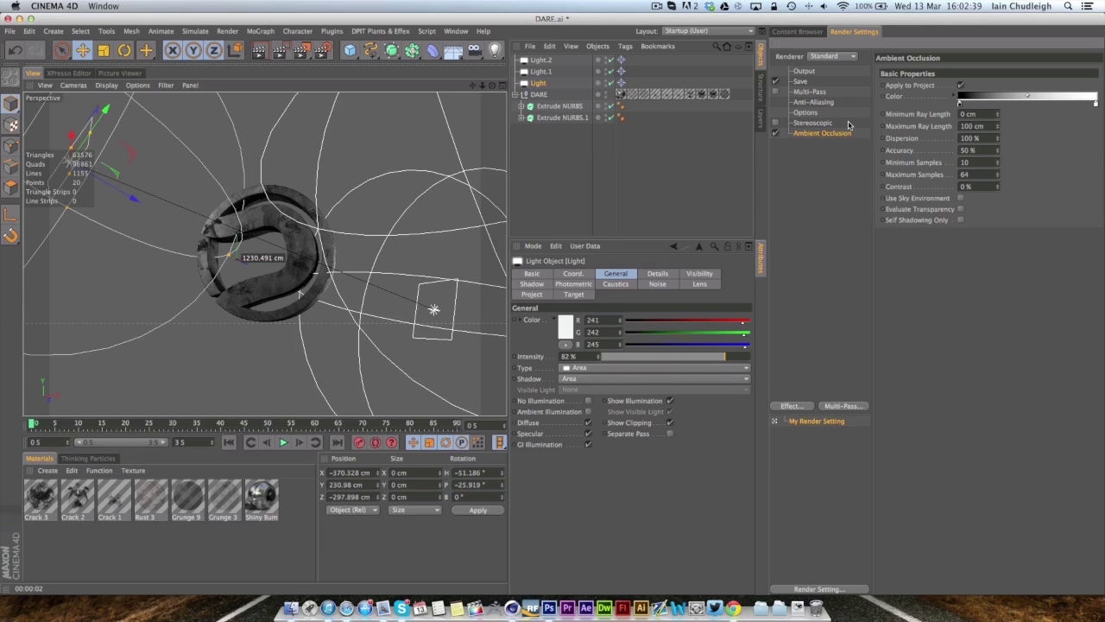
Set anti-aliasing to Best quality with a 2x2 maximum level
click(817, 102)
click(999, 69)
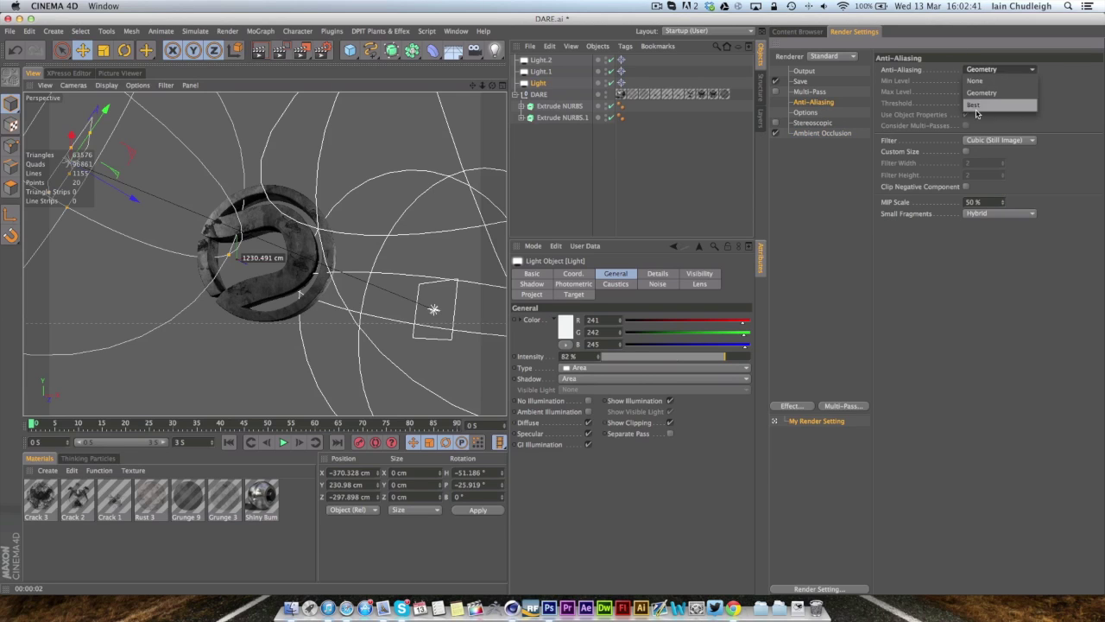
click(981, 108)
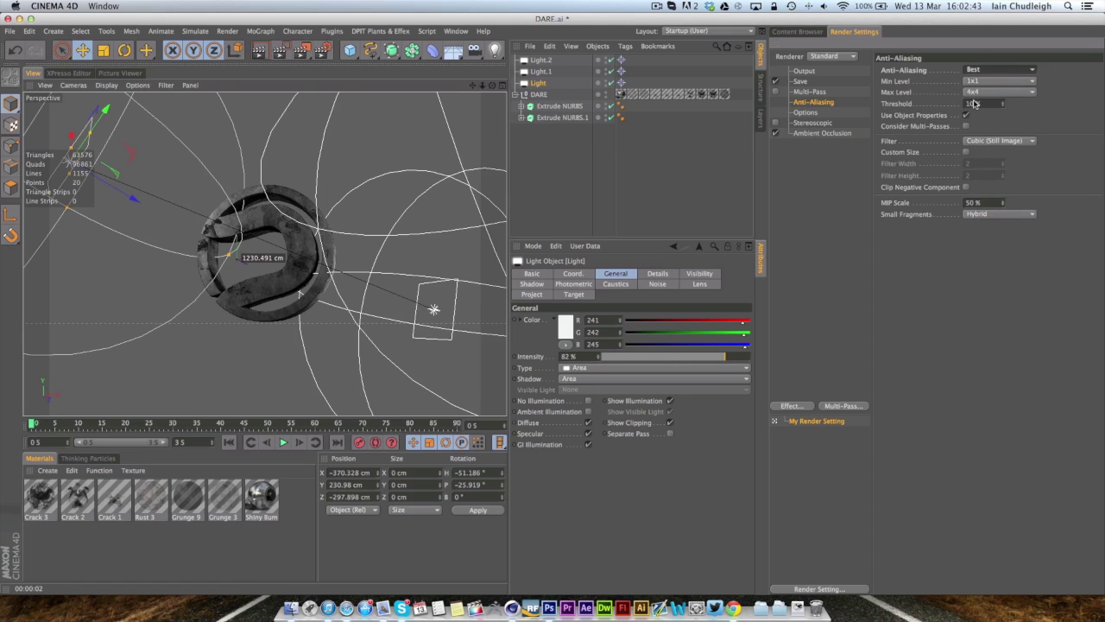
click(984, 92)
click(979, 102)
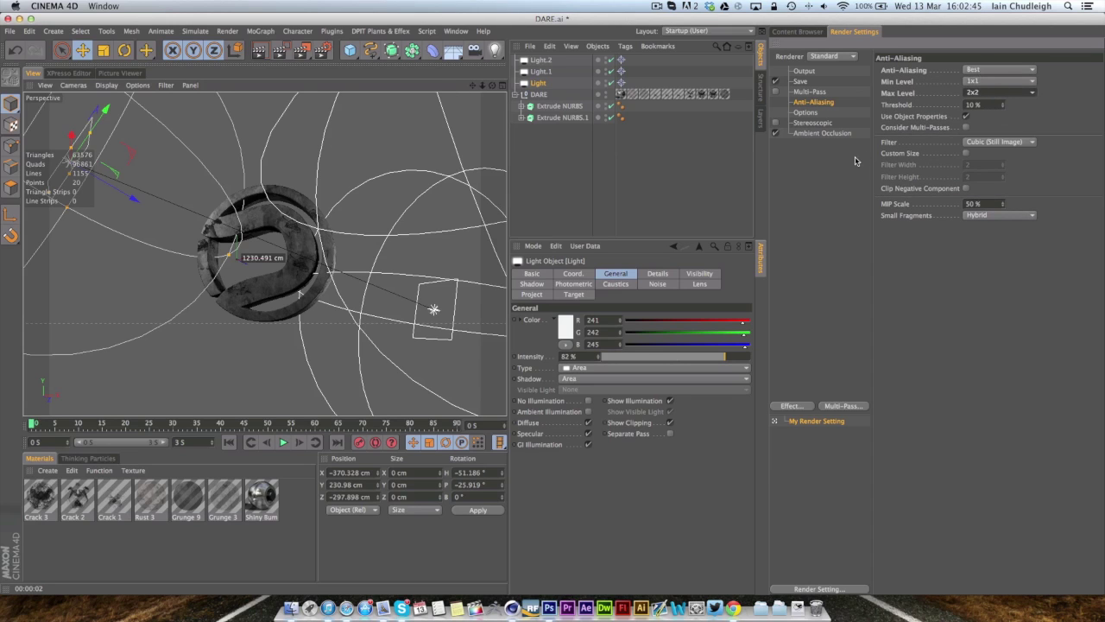
Add Global Illumination with Low stochastic samples and record density, Minimal smoothing and oversampling
right_click(830, 168)
click(864, 322)
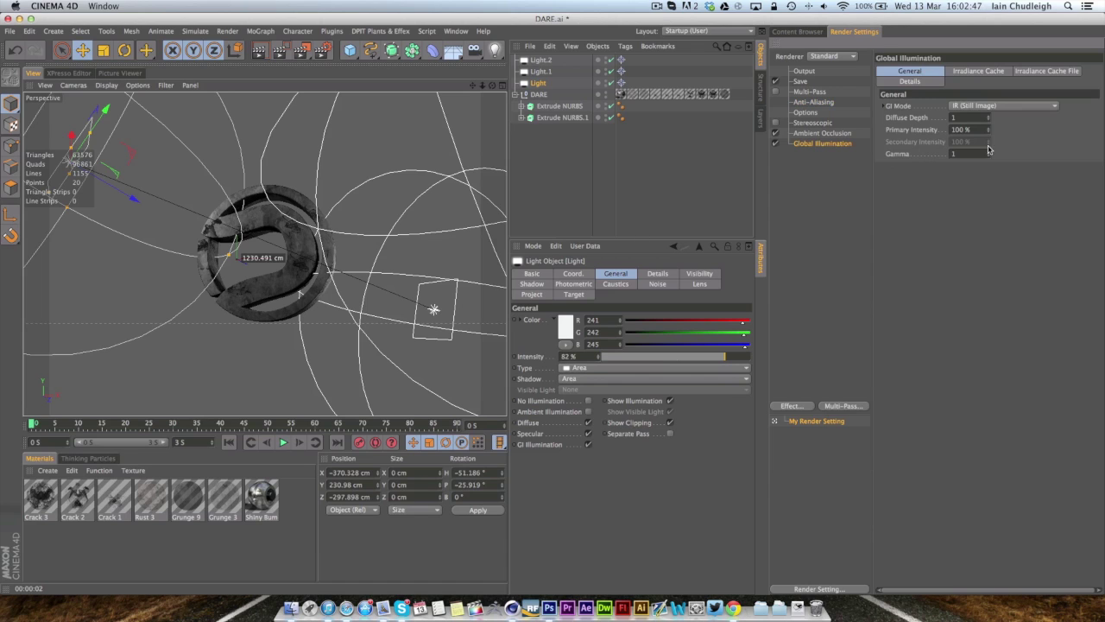
click(968, 68)
click(975, 106)
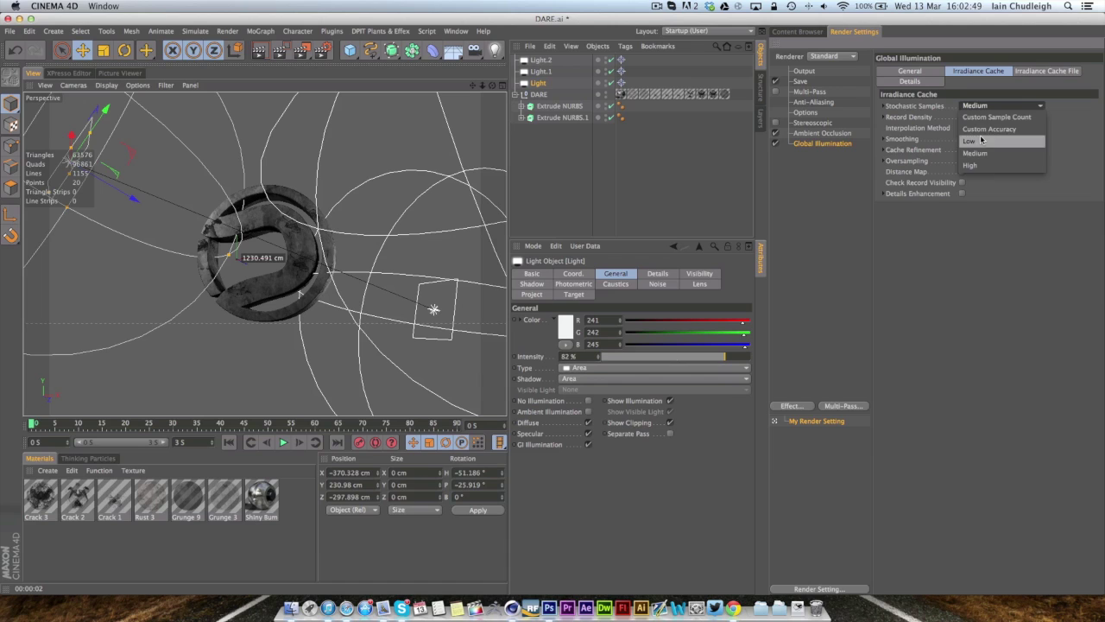
click(981, 142)
click(975, 118)
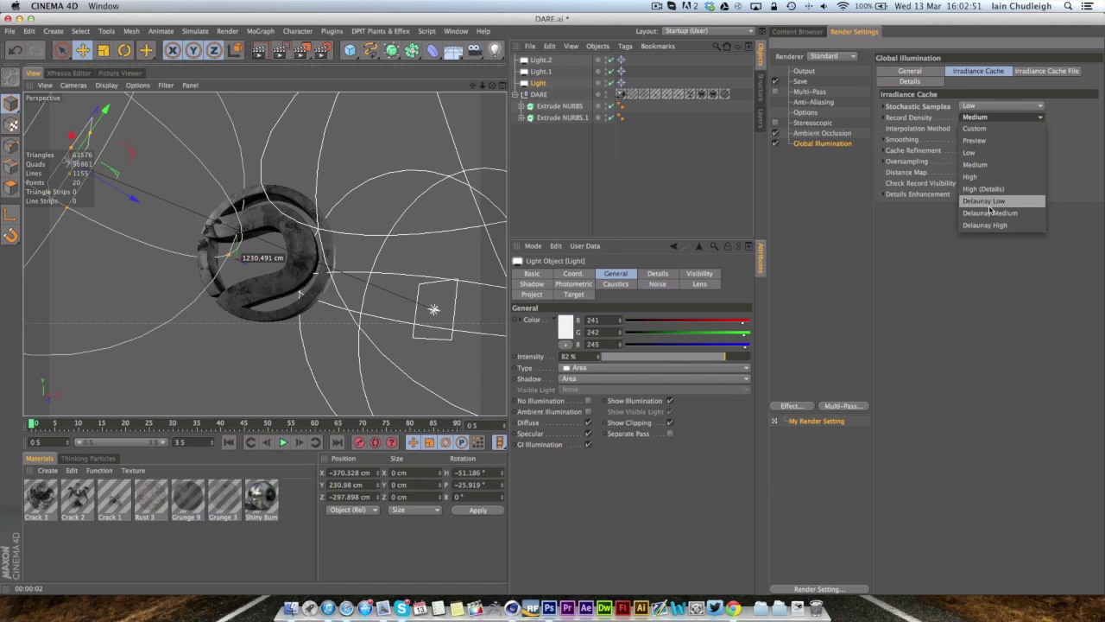
click(986, 151)
click(984, 141)
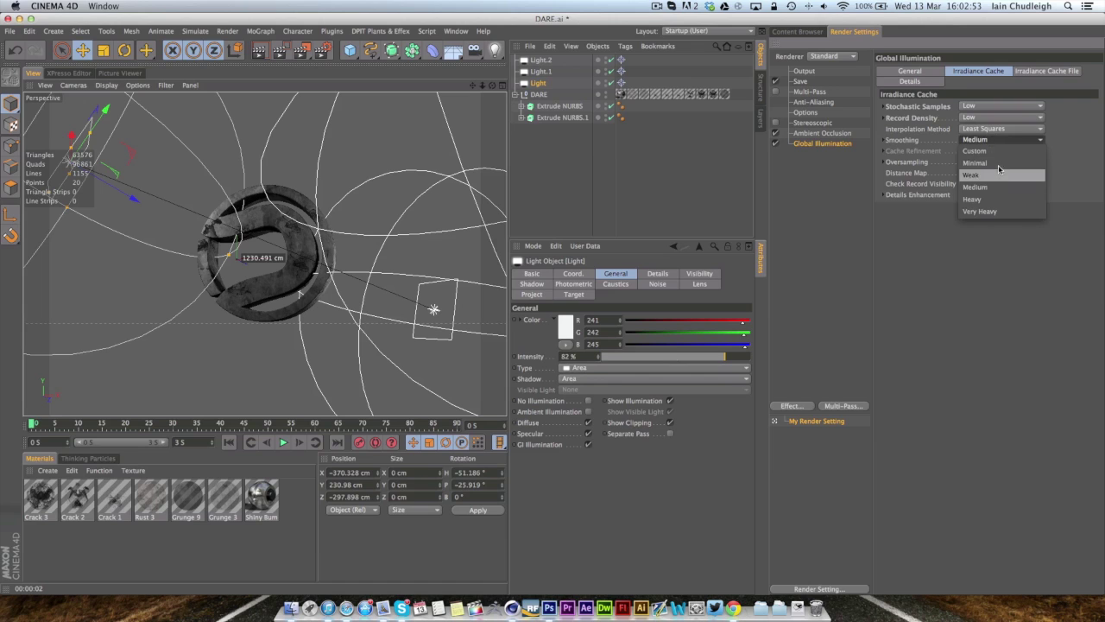
click(1000, 168)
click(985, 162)
click(986, 186)
Test-render the view with global illumination, then switch global illumination off
click(261, 53)
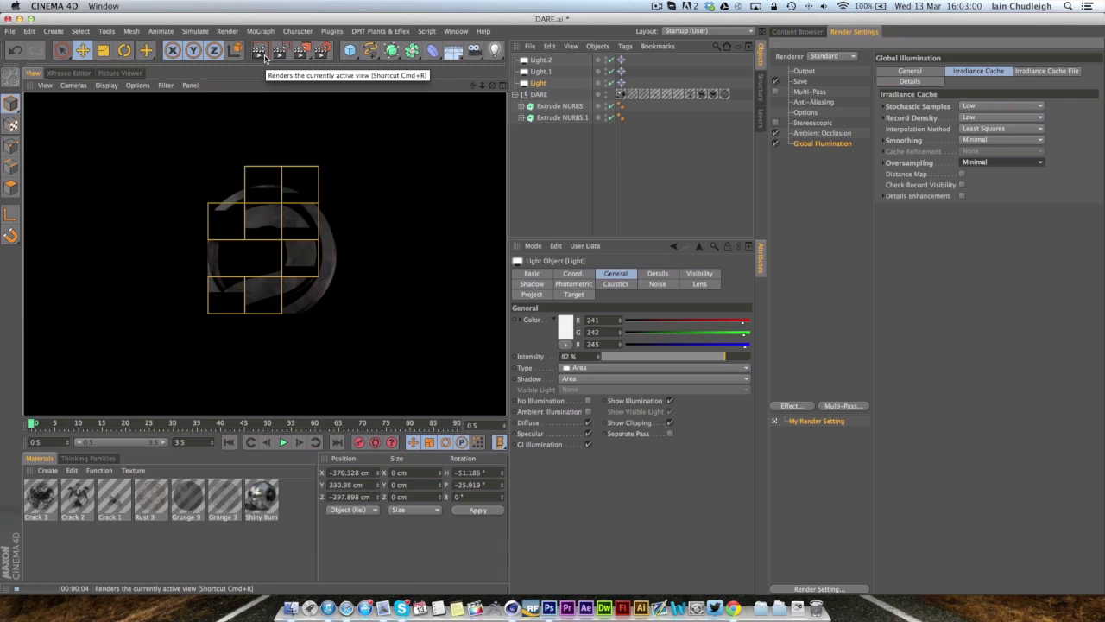
click(775, 143)
click(810, 268)
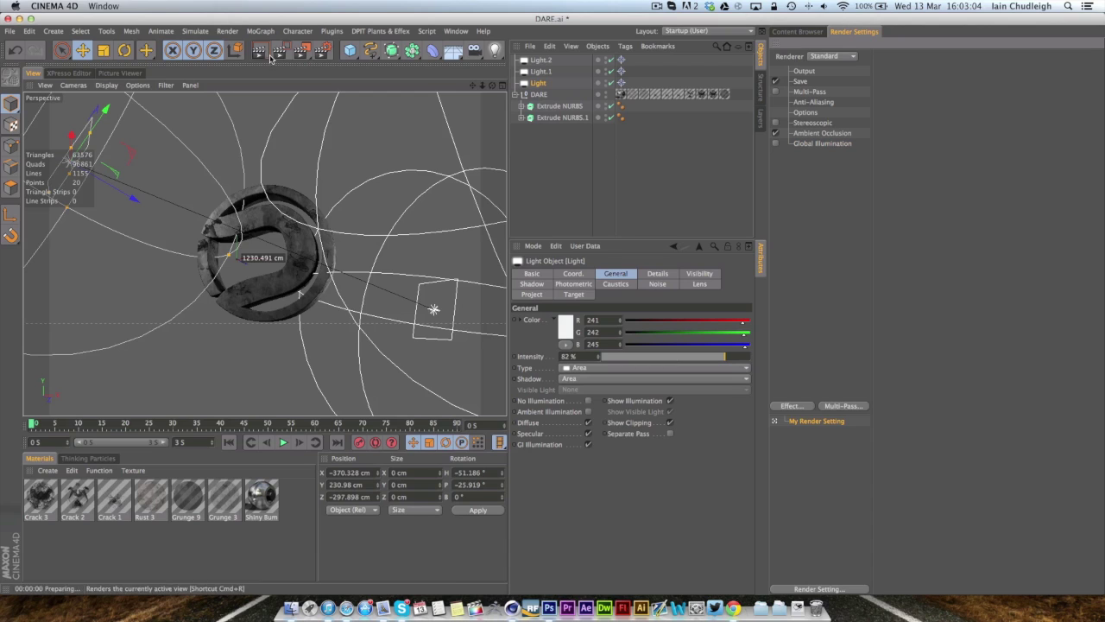
Render without global illumination, then in four-view layout shift Light.1's colour hue to 50°
key(super+r)
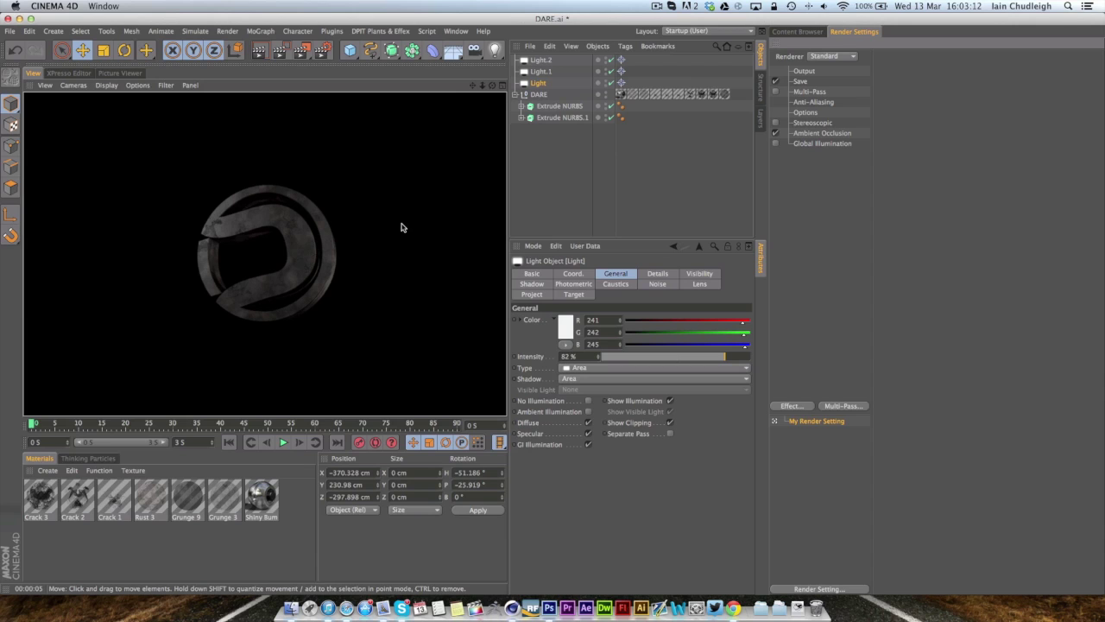
click(539, 71)
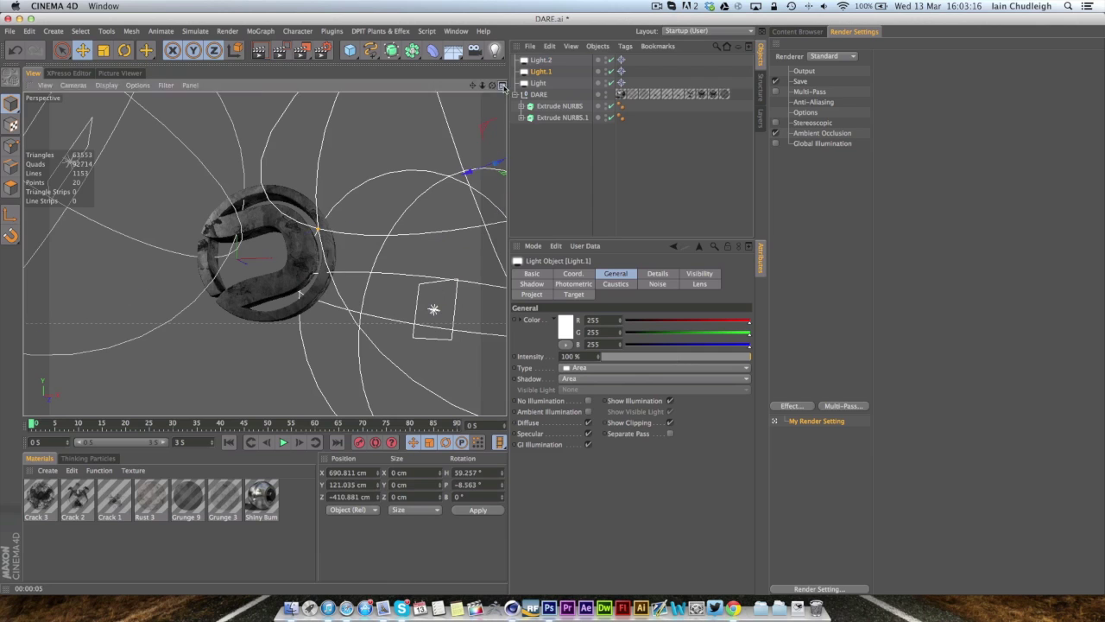
middle_click(453, 159)
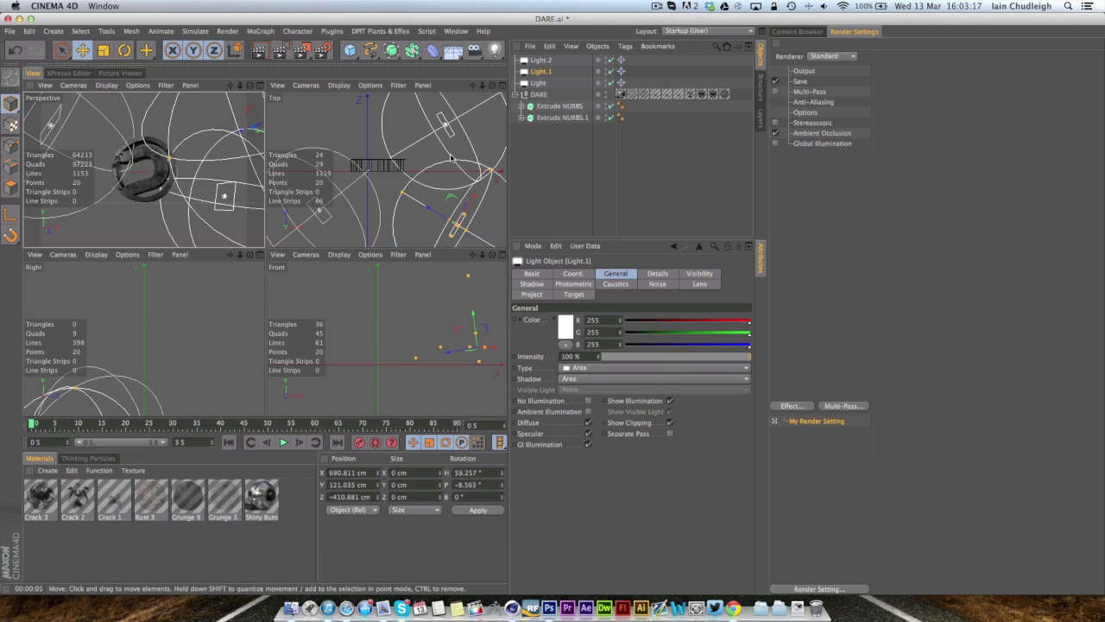
click(569, 325)
drag(549, 283, 504, 293)
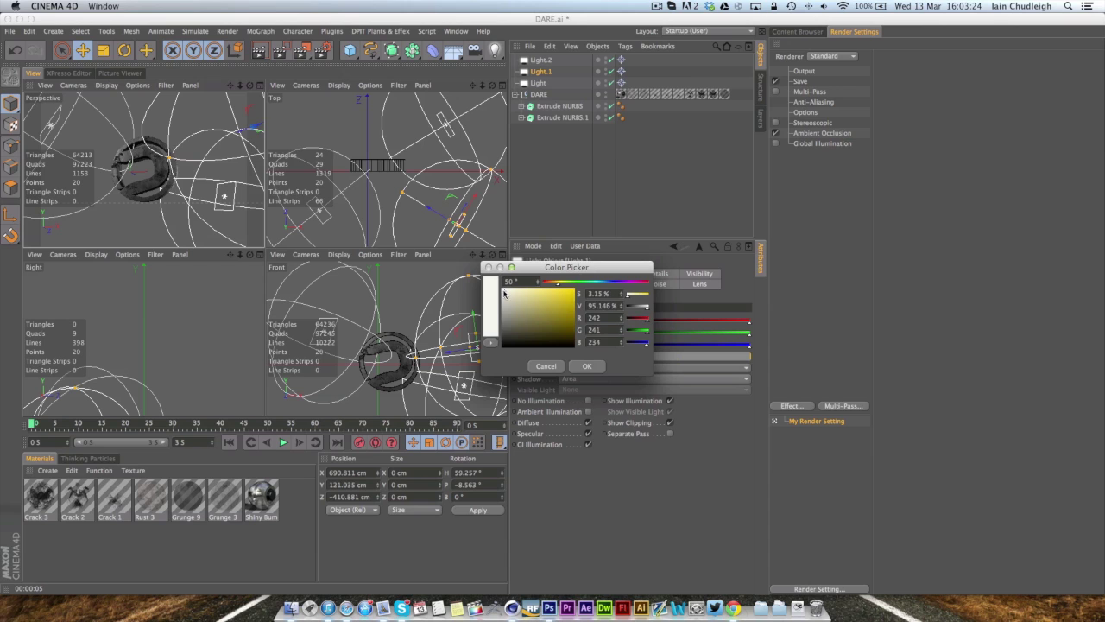
Apply Light.1's warm off-white colour (R 242, G 241, B 234) and render the maximized Perspective view
click(593, 367)
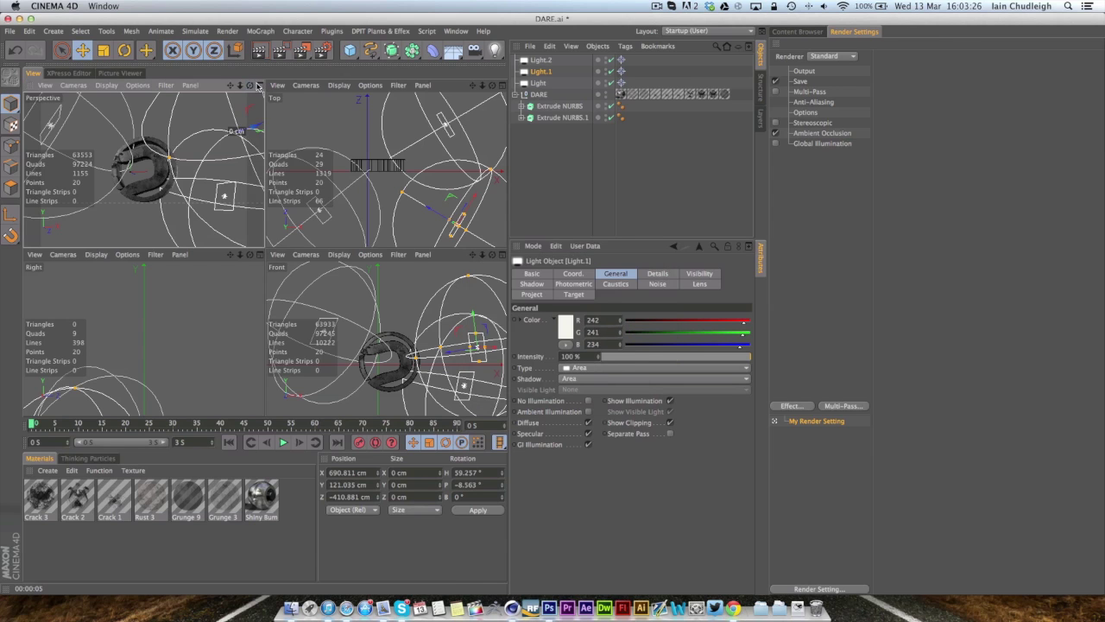
click(257, 52)
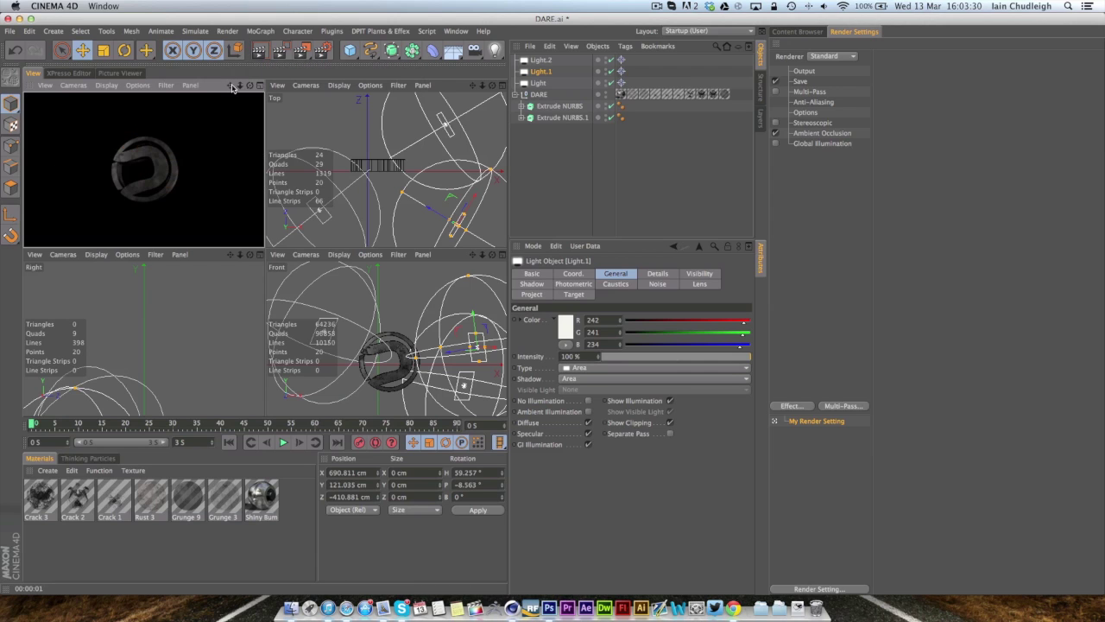
click(261, 85)
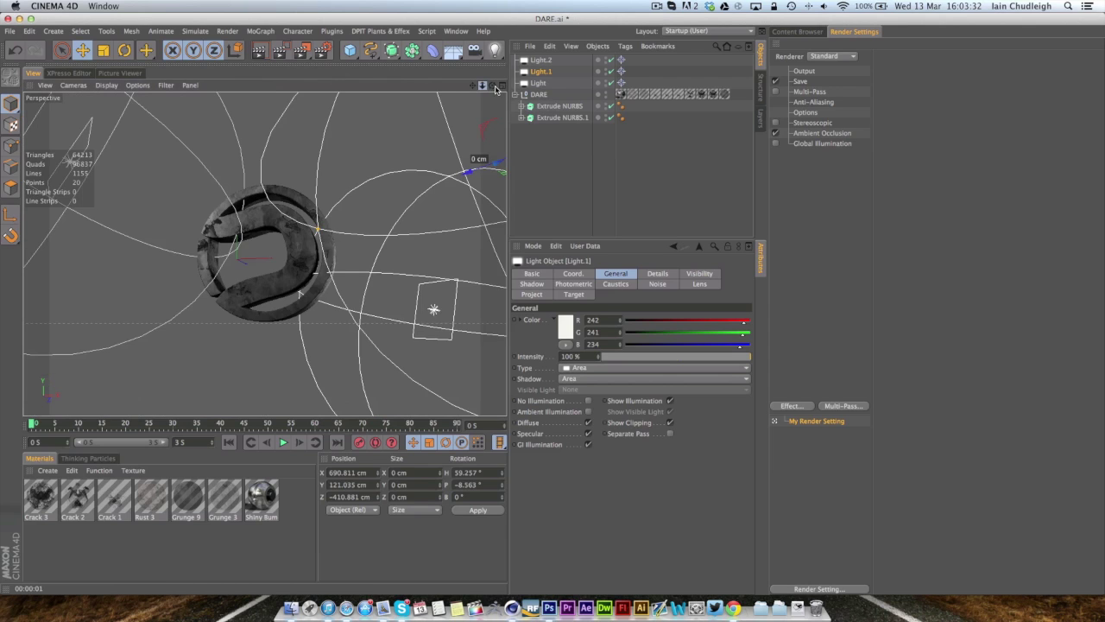
click(285, 57)
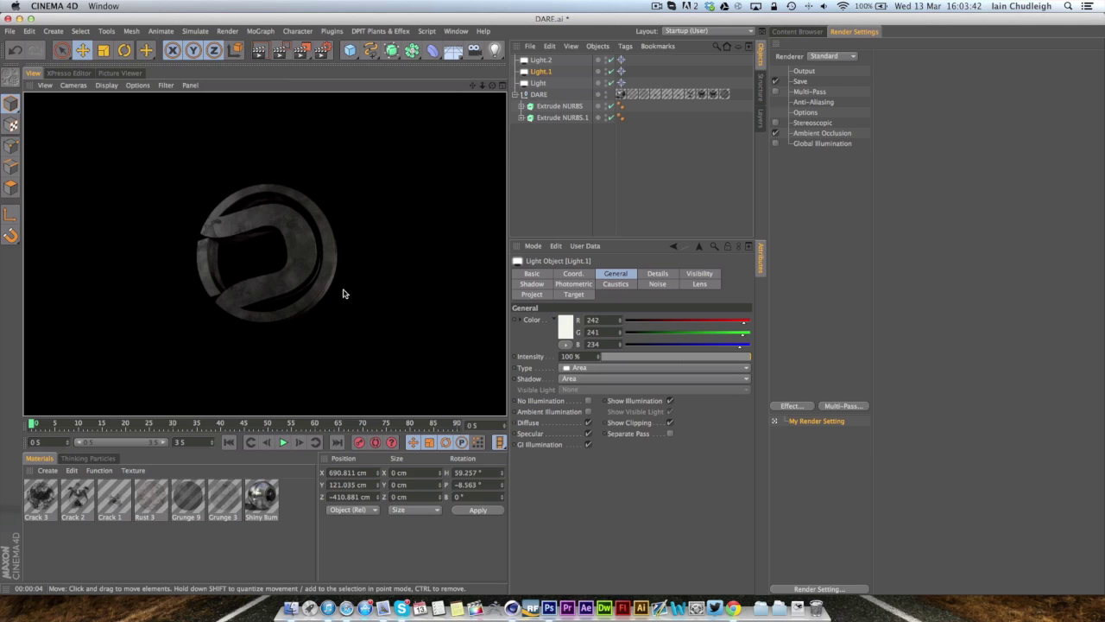
Dim Light.2 to 50% intensity, test-render the view, then deselect it
click(541, 60)
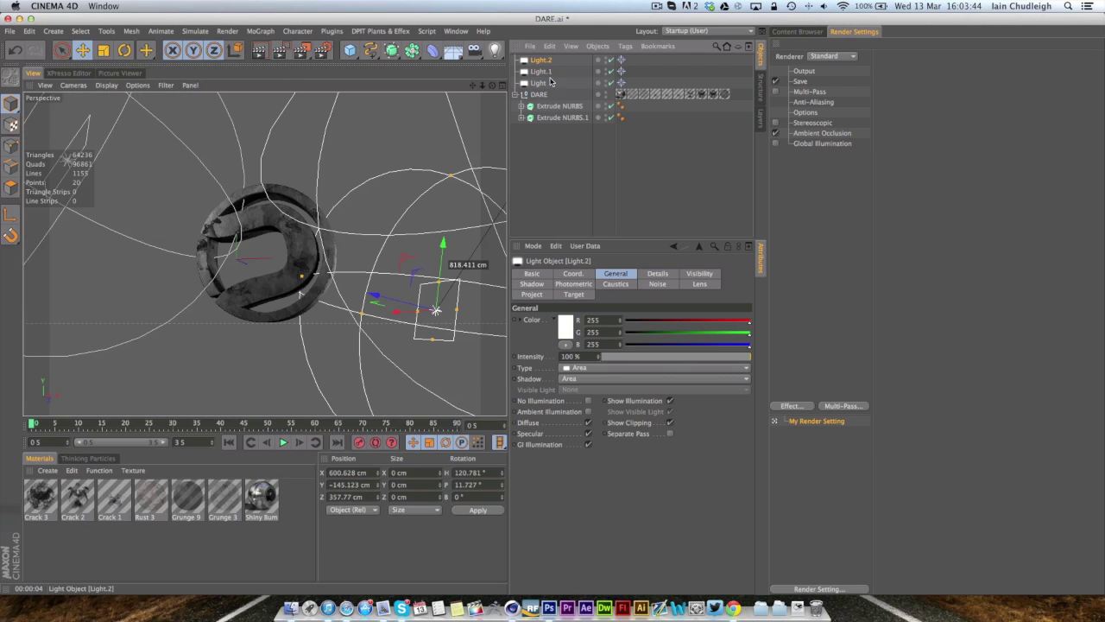
drag(723, 354, 676, 365)
key(ctrl+r)
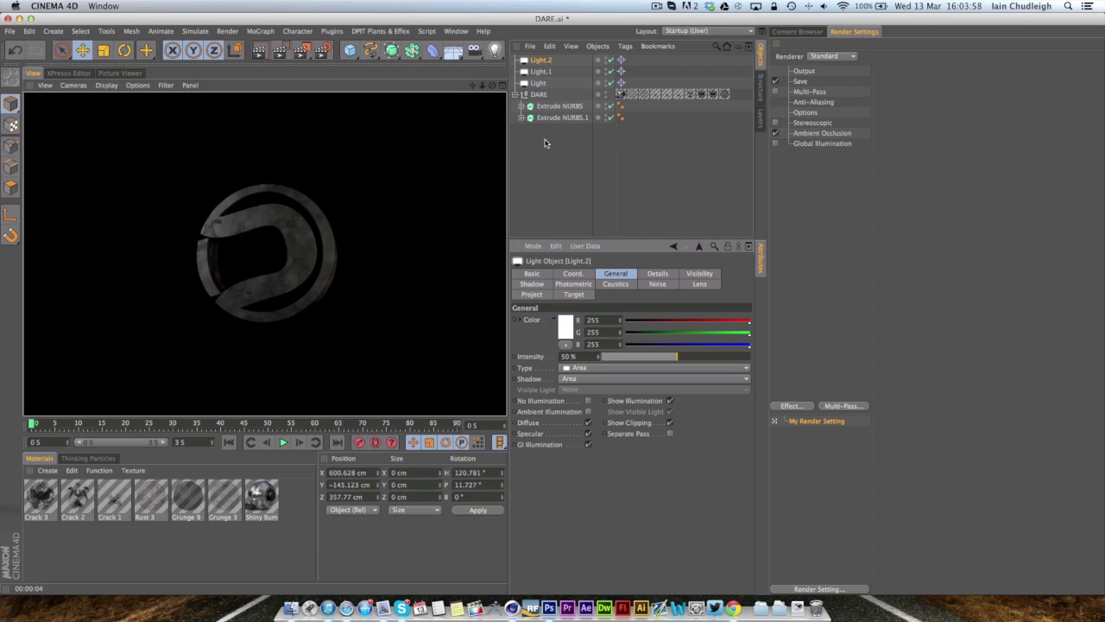
click(556, 164)
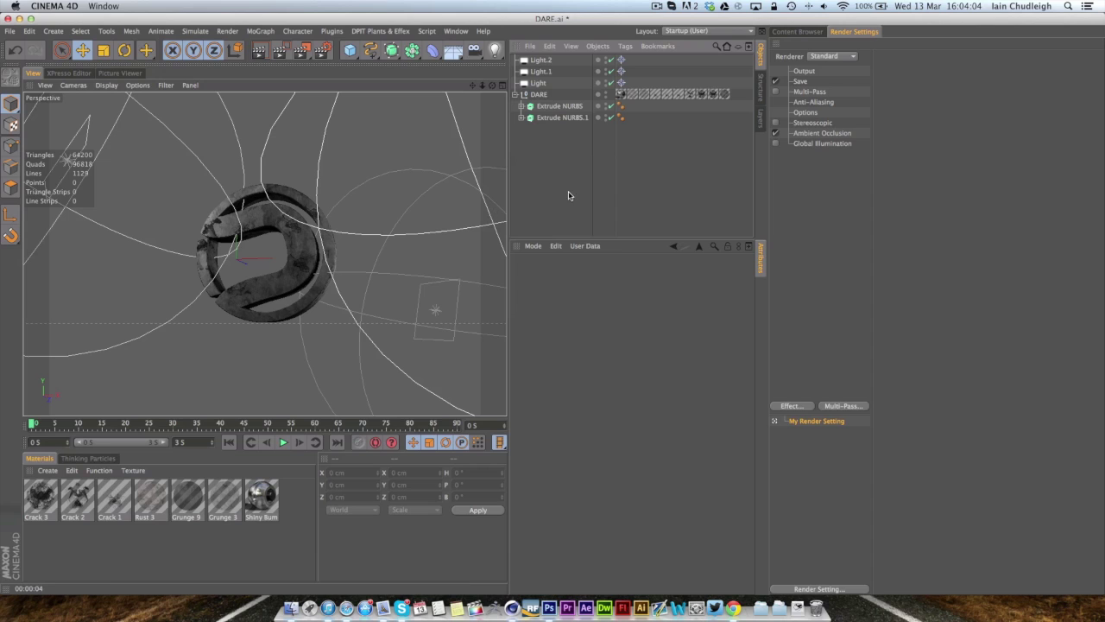
Disable all three area lights in the Object Manager
click(540, 83)
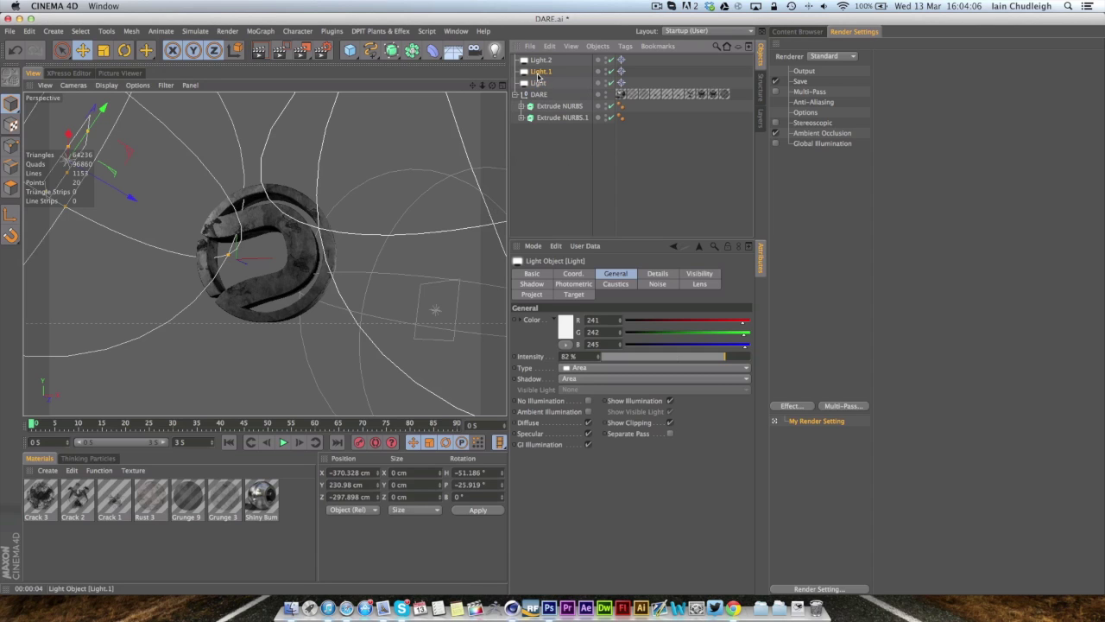
click(541, 70)
click(553, 180)
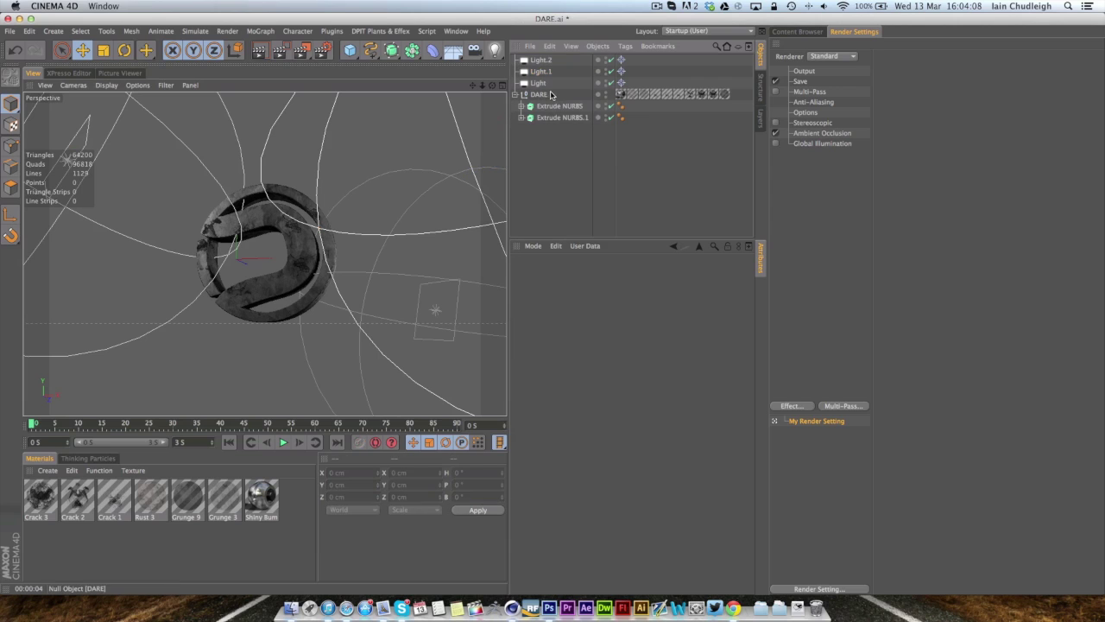
drag(610, 60, 609, 83)
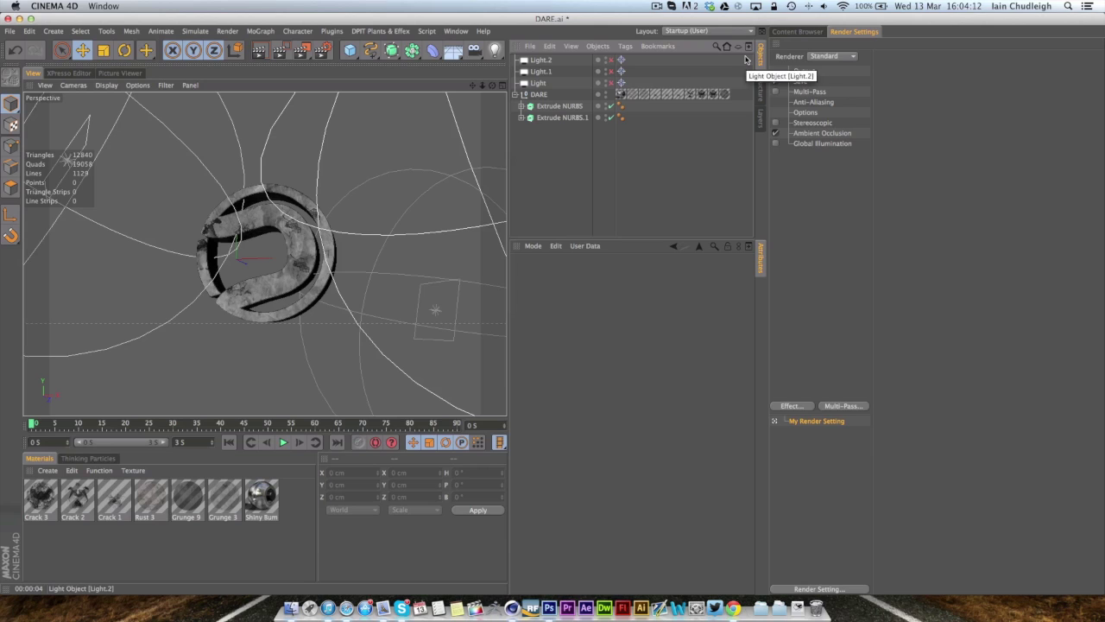
Merge the Softbox.c4d preset from the Content Browser's light presets folder
click(794, 32)
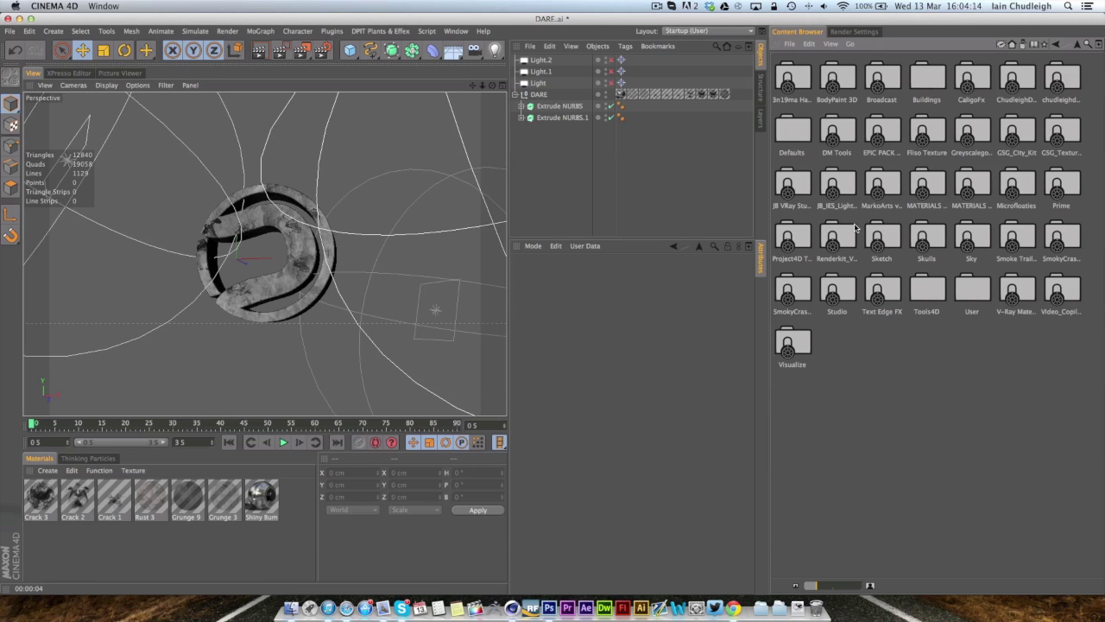
double_click(1014, 69)
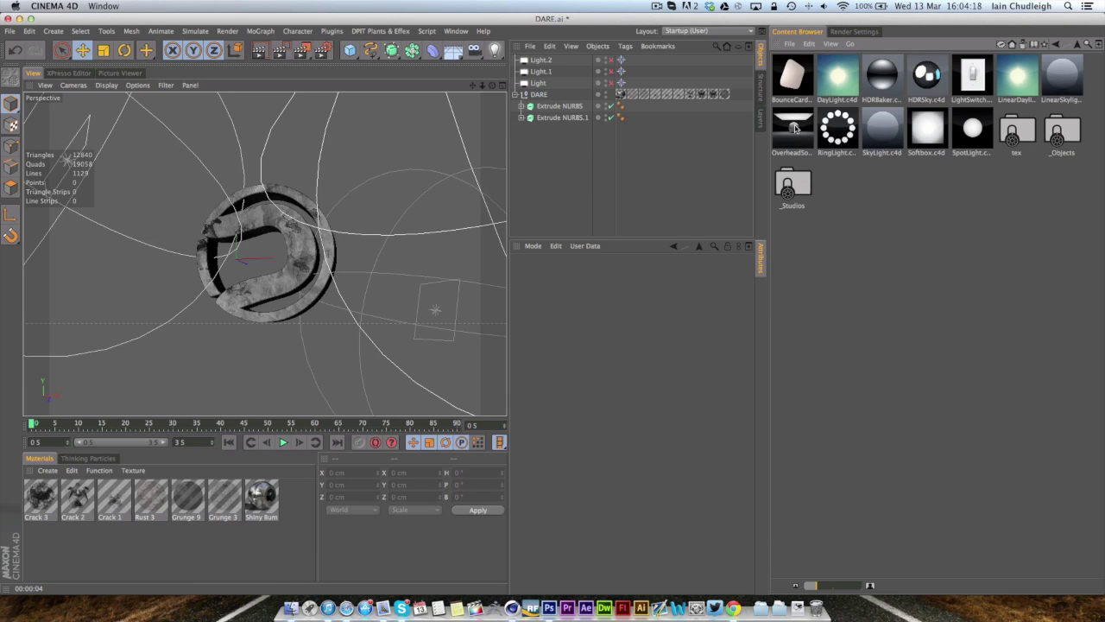
double_click(927, 130)
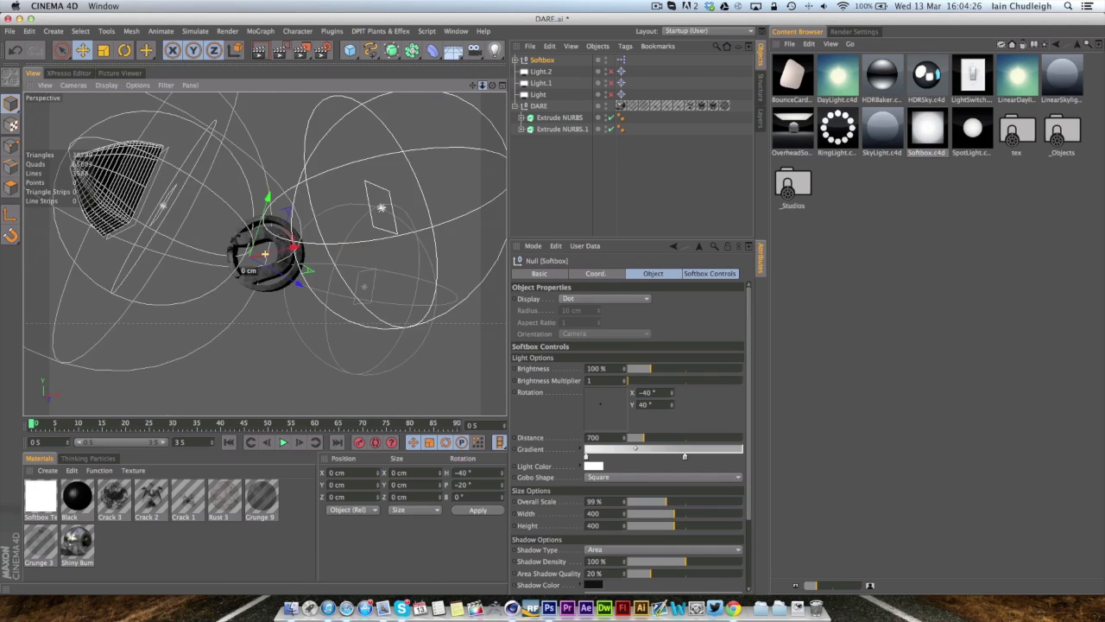
Aim the softbox around the logo, narrow its width to 394 and set a Gradient gobo
drag(482, 85, 449, 85)
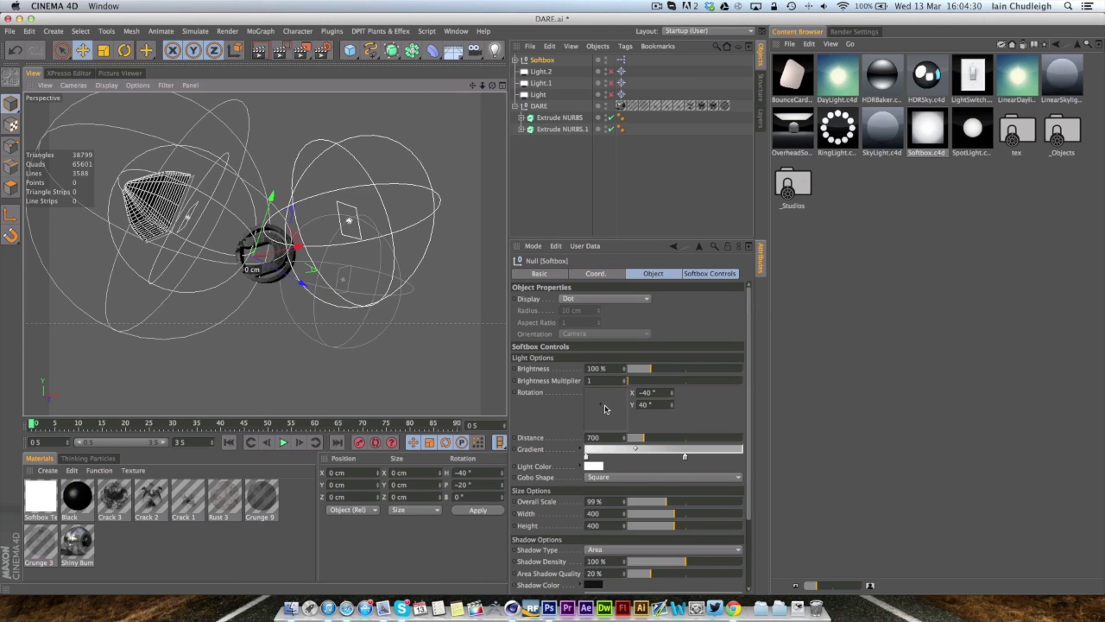
drag(604, 409, 599, 423)
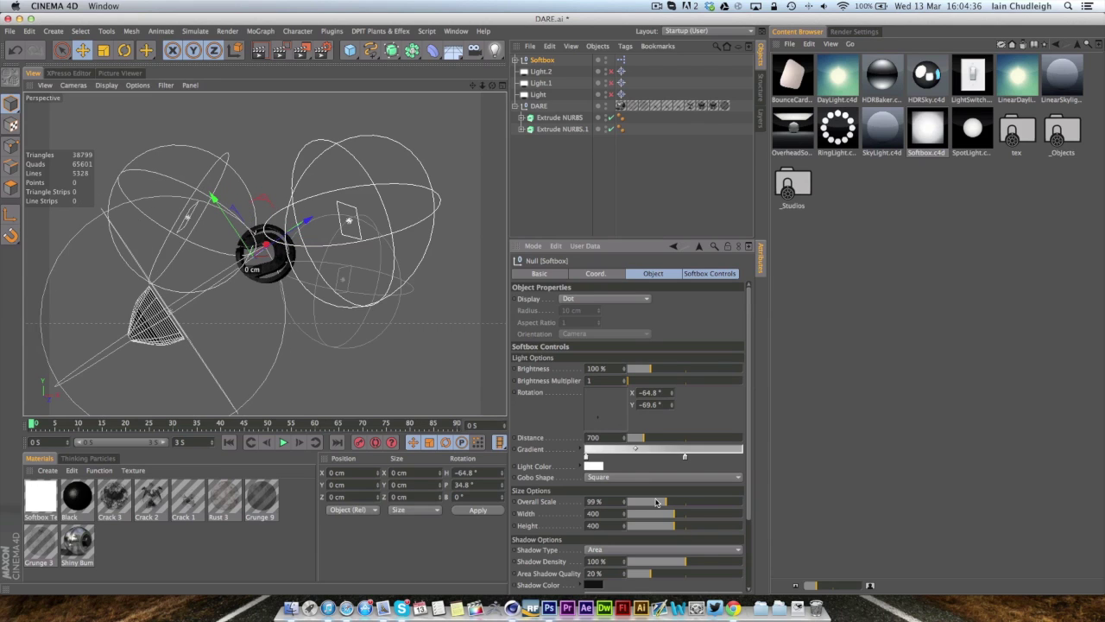
mouse_move(679, 515)
mouse_down()
mouse_move(703, 515)
mouse_move(679, 525)
mouse_move(695, 526)
mouse_up()
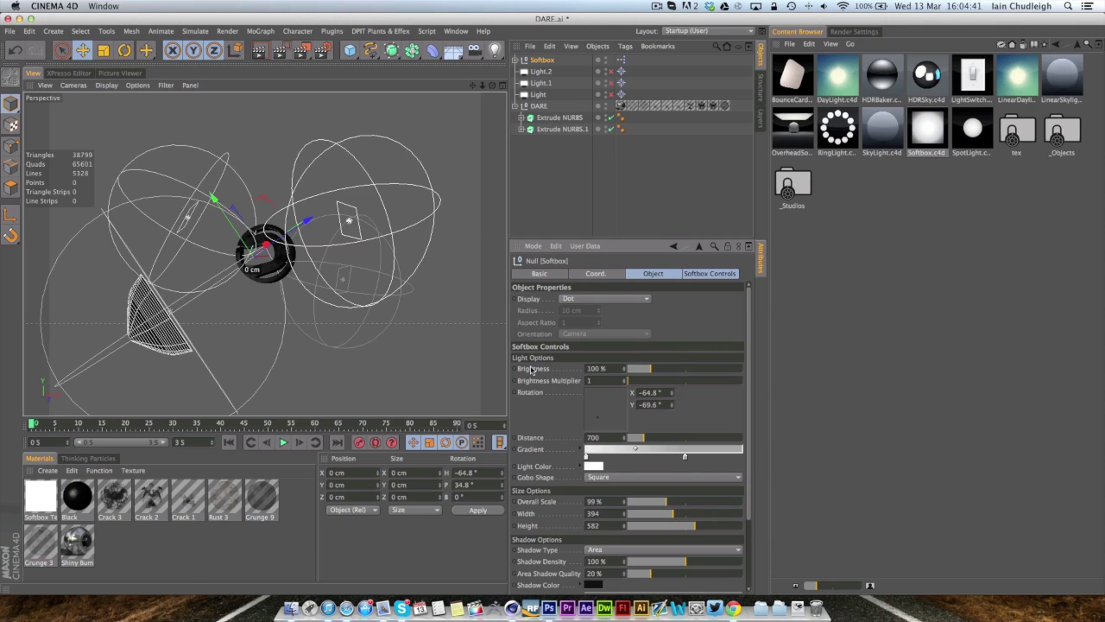
click(618, 478)
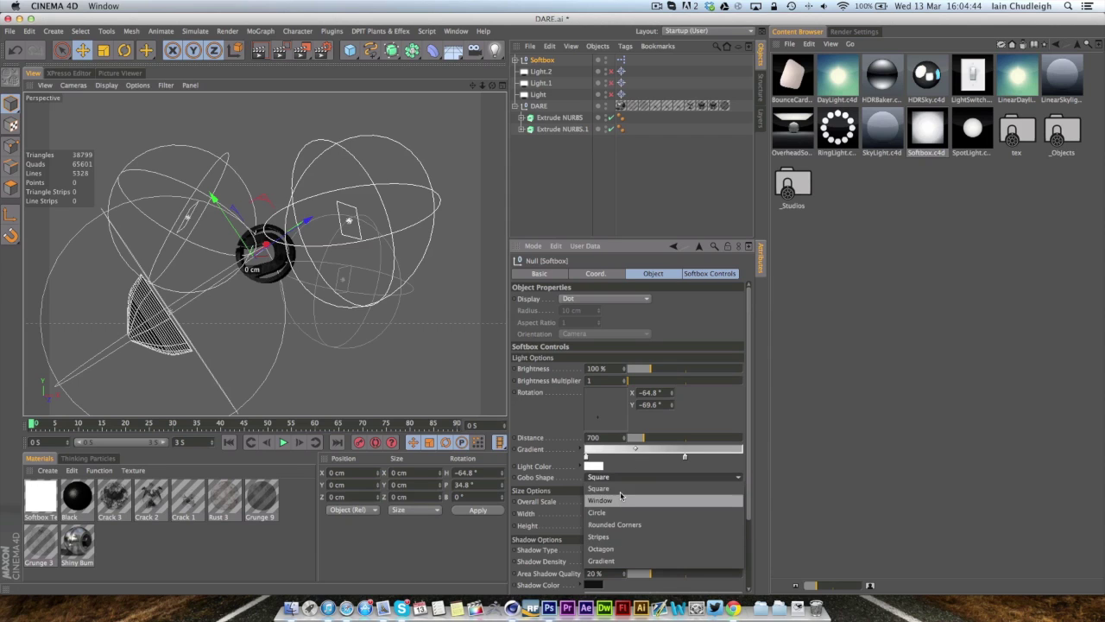
click(604, 560)
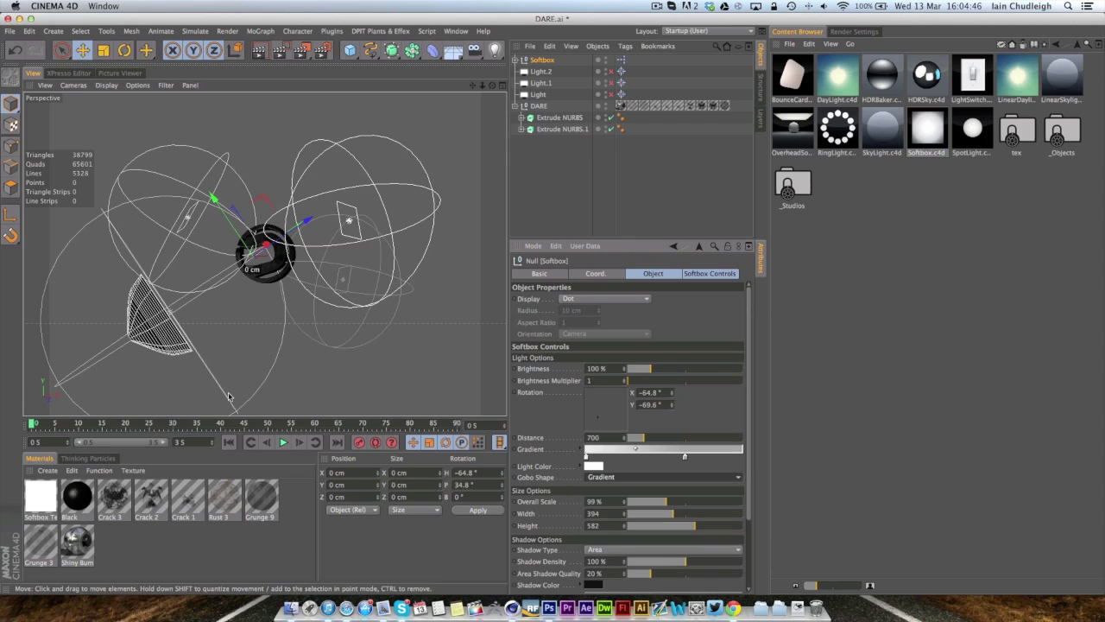
Orbit the perspective view and zoom in close on the DARE logo
alt+drag(190, 326, 196, 281)
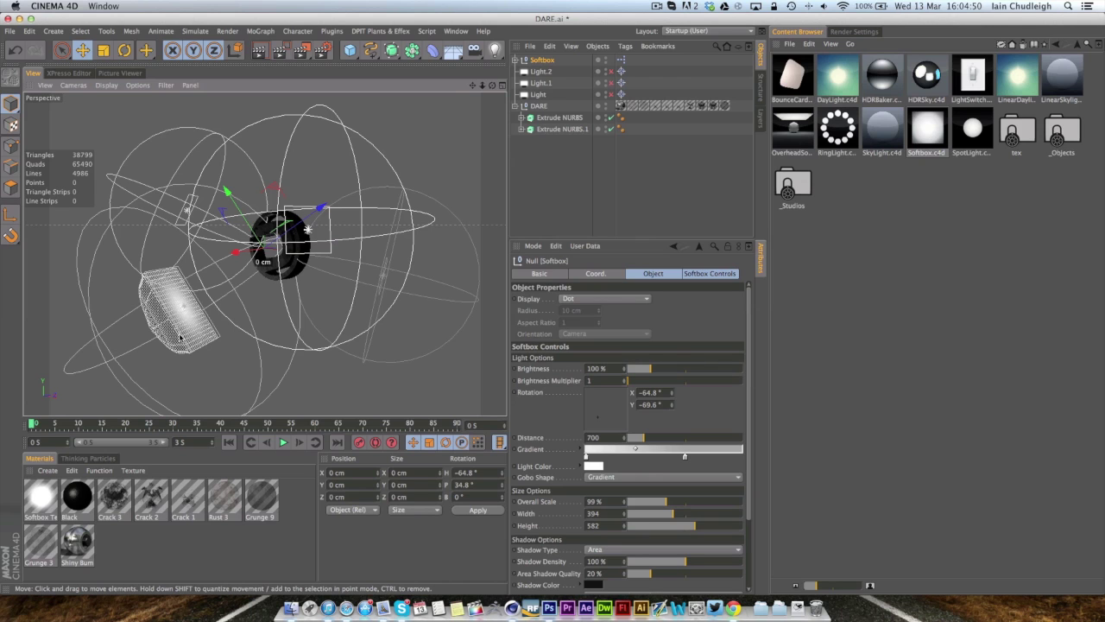
alt+drag(180, 338, 150, 263)
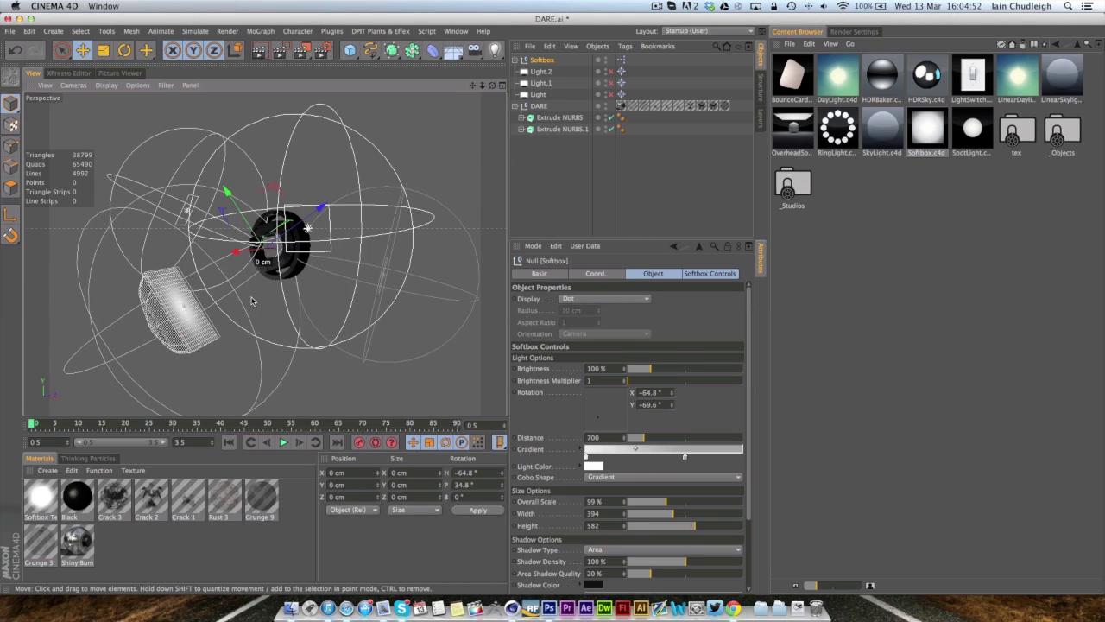
alt+drag(252, 300, 309, 286)
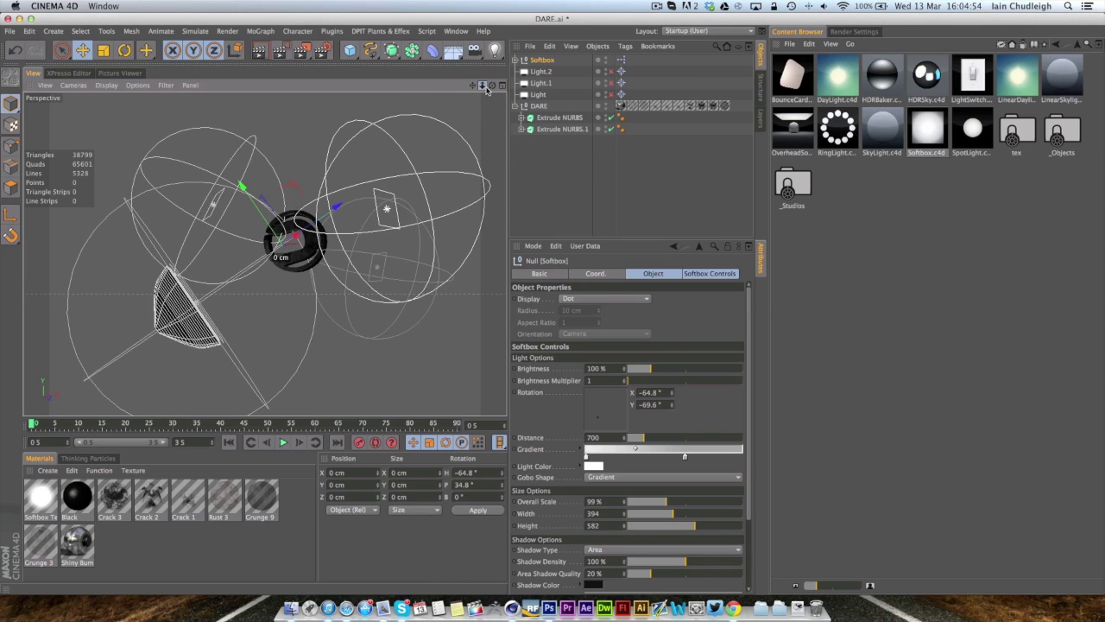
drag(485, 88, 482, 89)
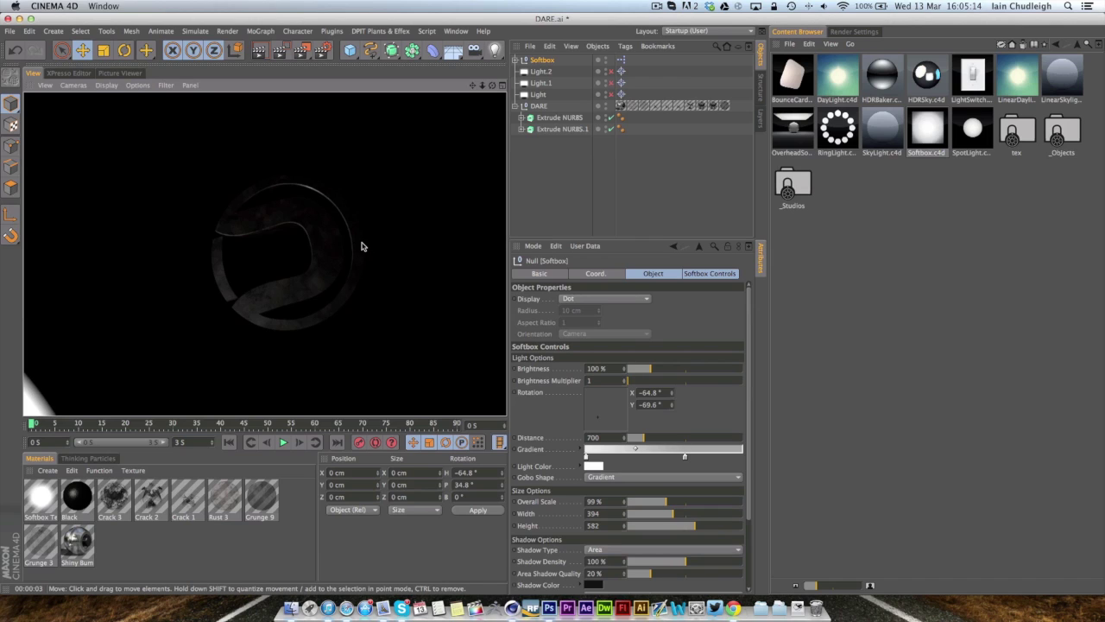
Switch off the softbox's Seen By Camera option and render the view
scroll(701, 320, down, 3)
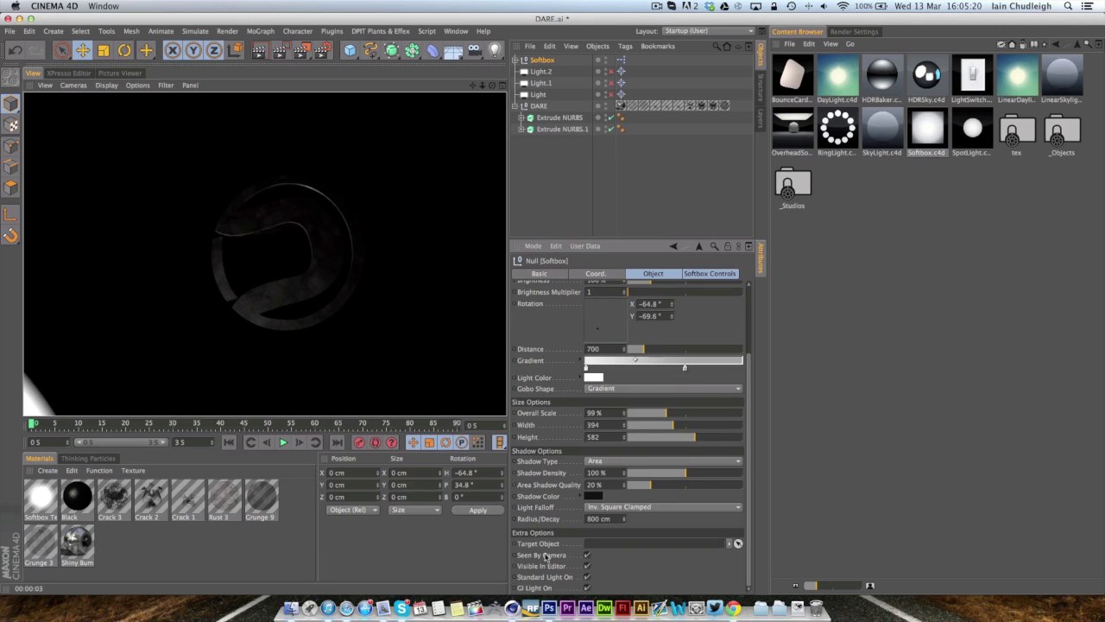
click(587, 555)
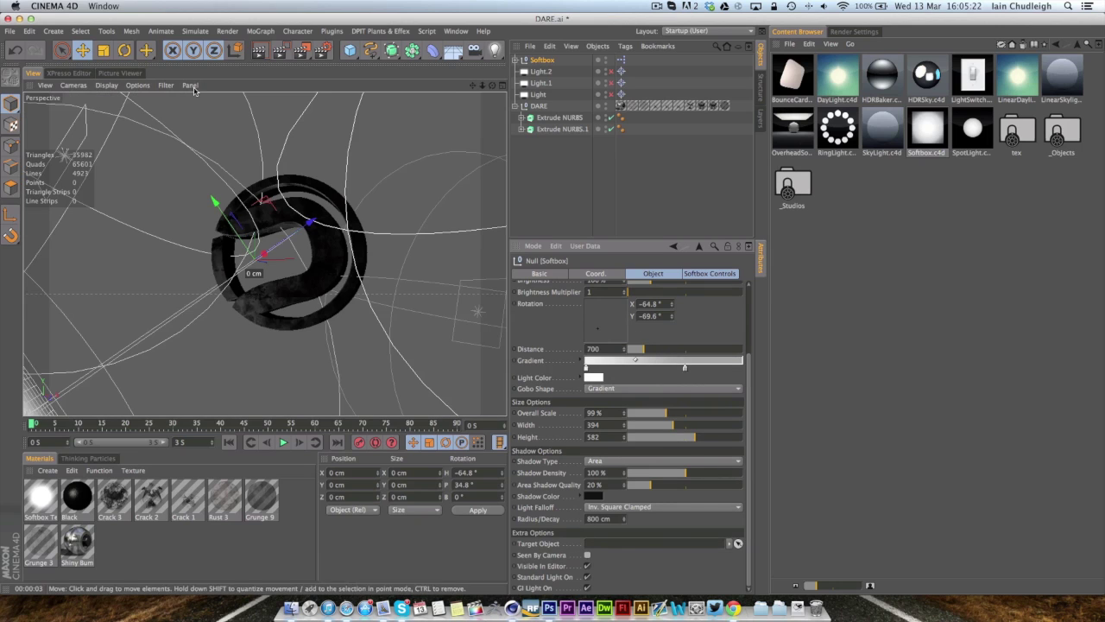
click(264, 50)
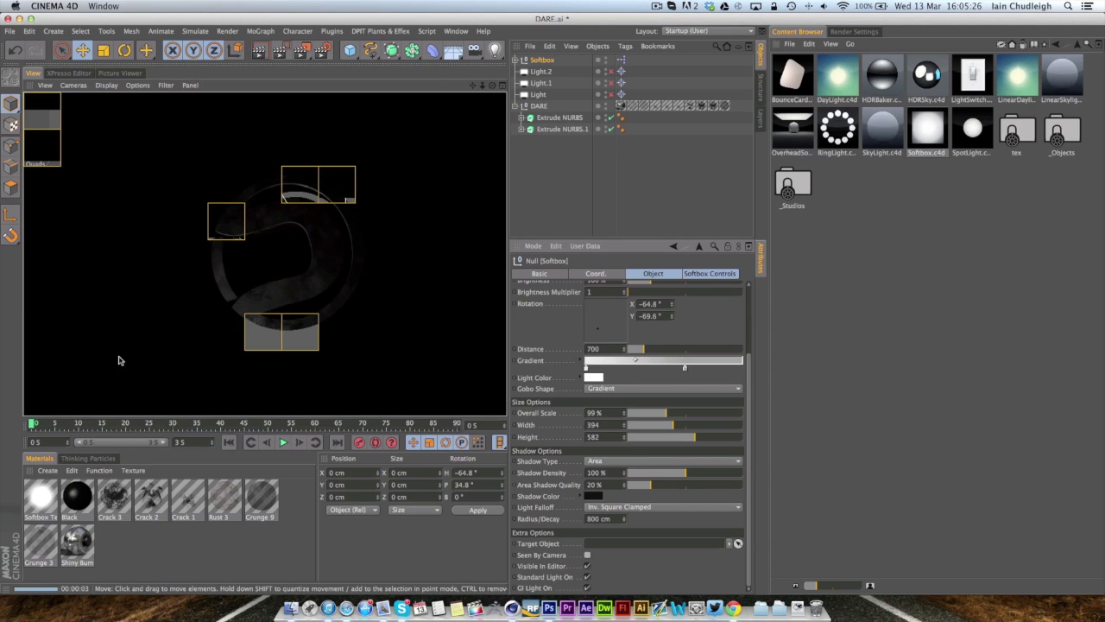
Duplicate the softbox as Softbox.1, rotated X 69.6°, Y 50.4°, at 58% brightness
click(541, 60)
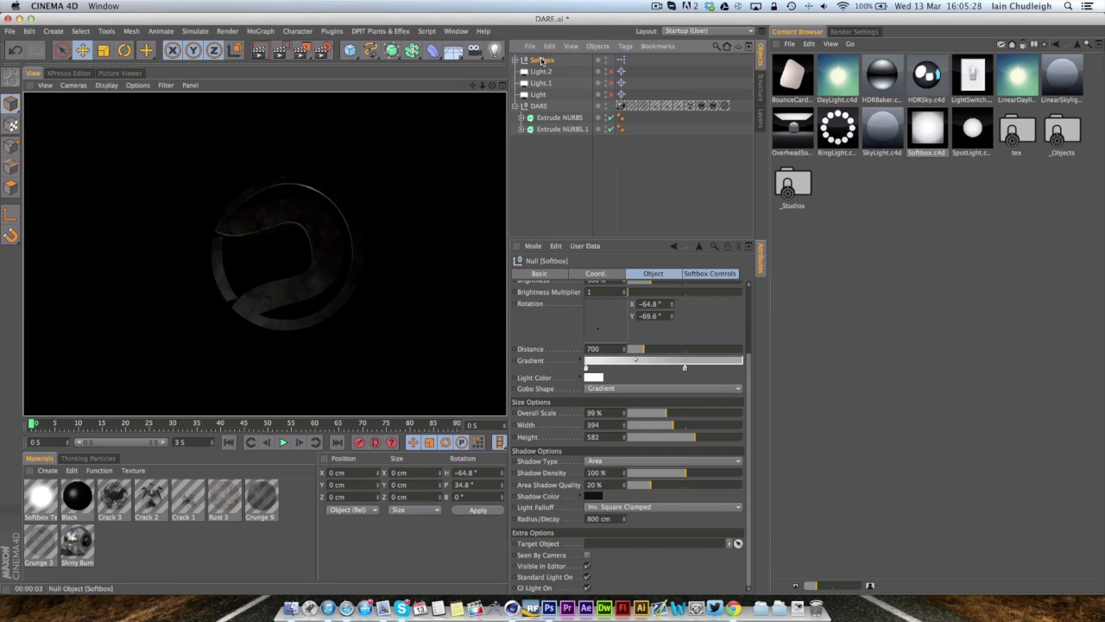
ctrl+drag(541, 65, 542, 72)
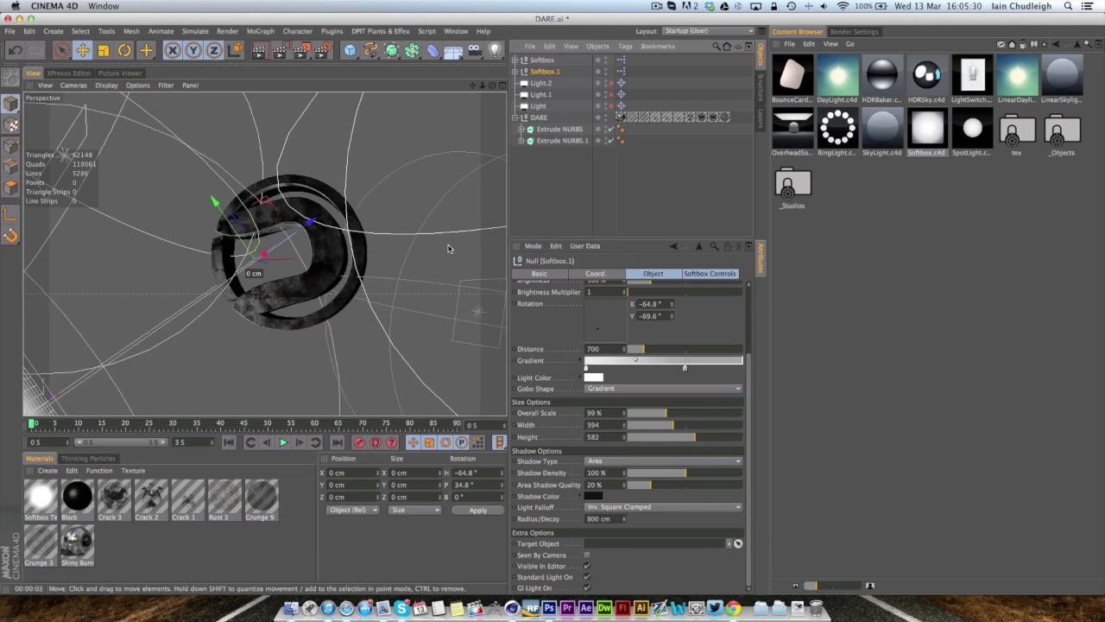
drag(627, 321, 614, 316)
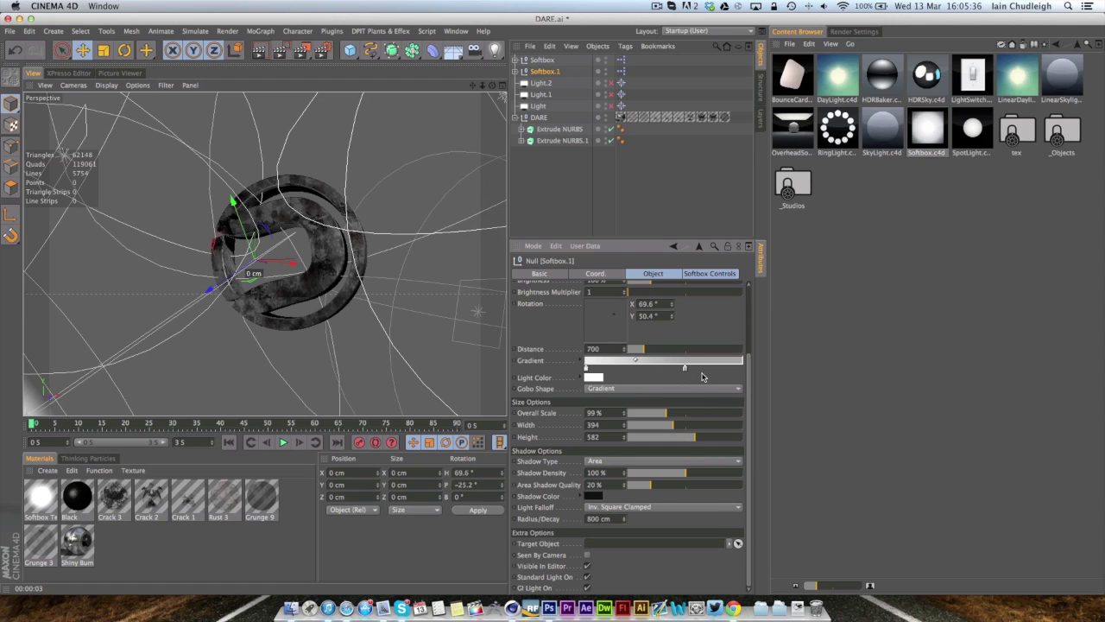
scroll(702, 376, up, 4)
drag(648, 366, 642, 366)
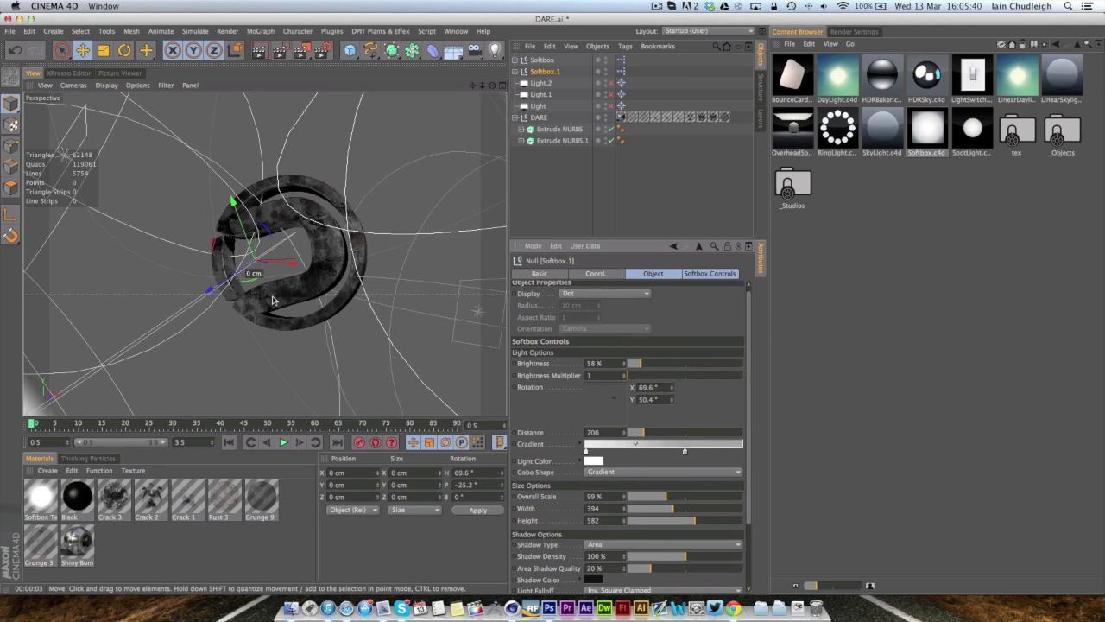
Hide the three old lights in the editor and render the logo
mouse_move(305, 299)
alt+mouse_down()
mouse_move(294, 302)
mouse_move(322, 292)
alt+mouse_up()
click(607, 92)
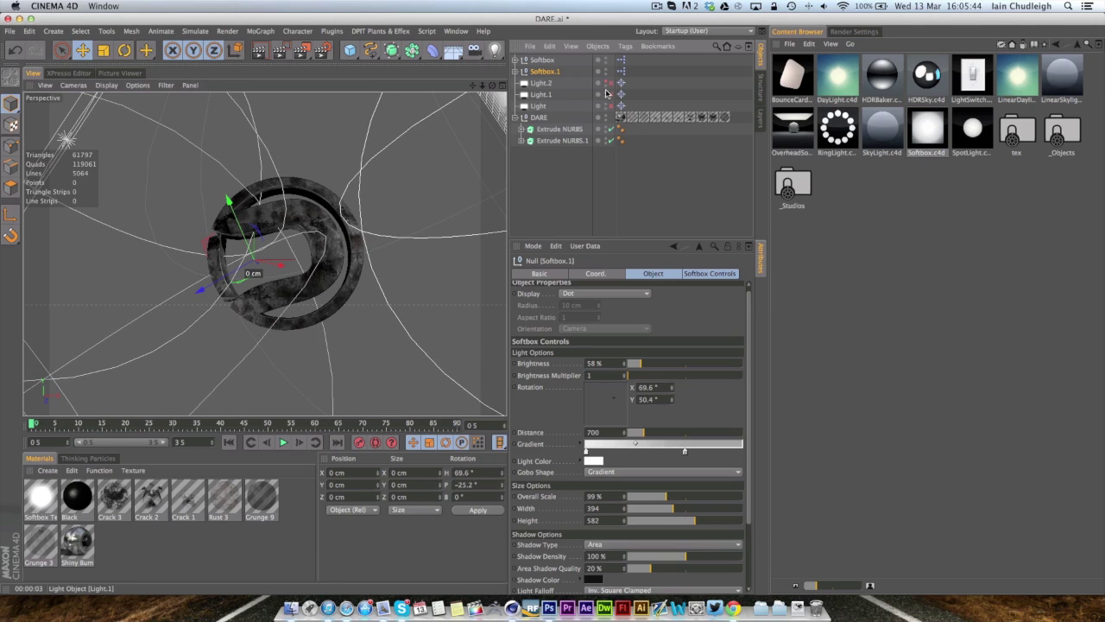
click(605, 105)
click(612, 136)
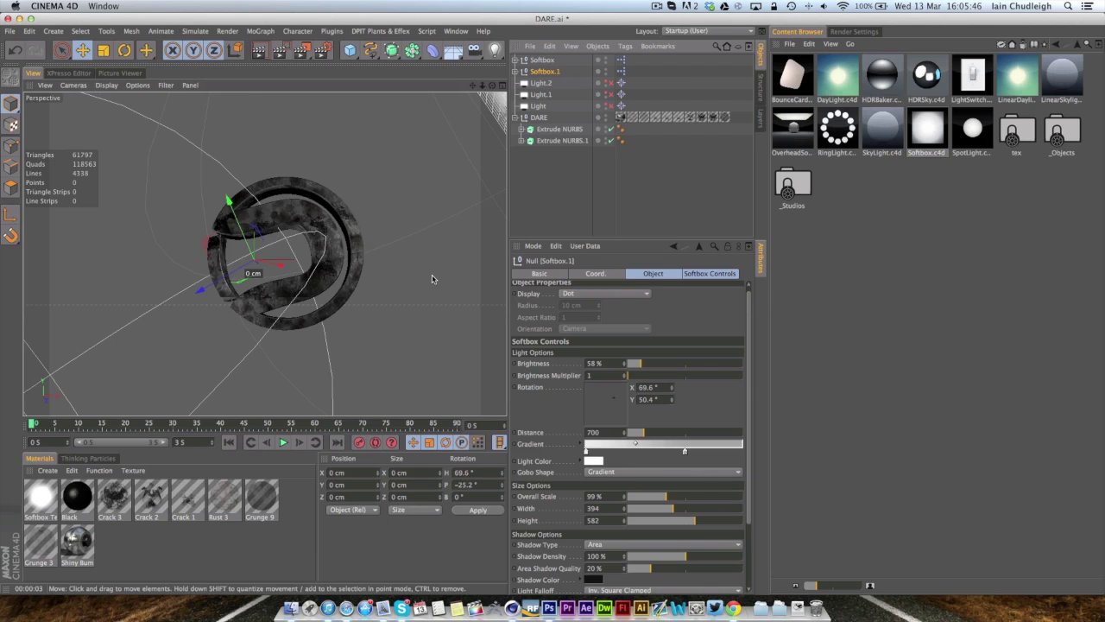
click(266, 48)
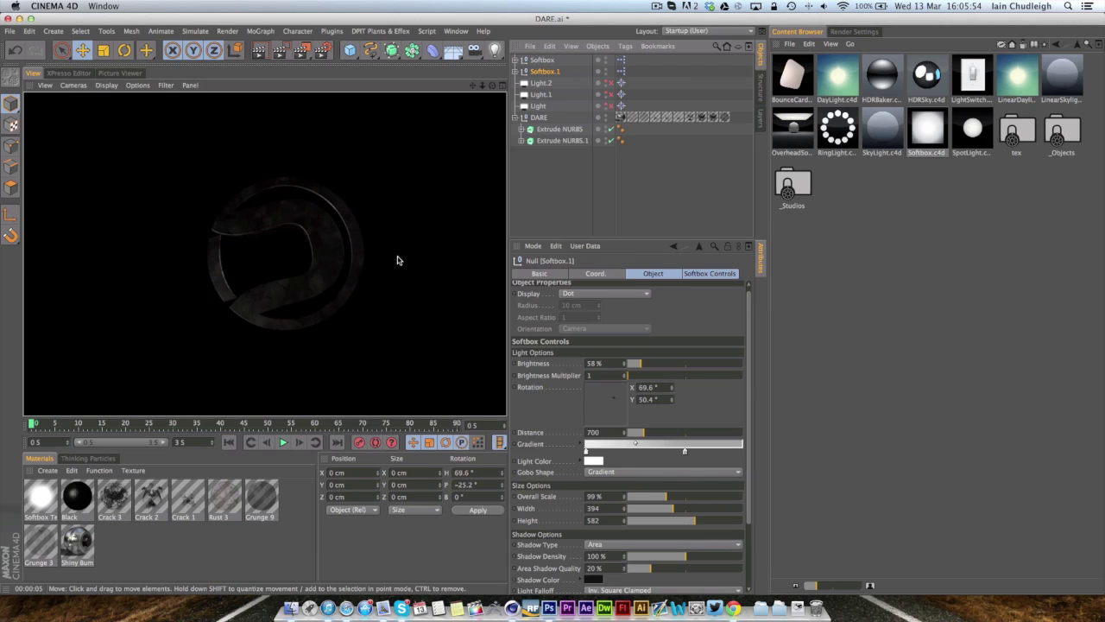
Enable Global Illumination in the render settings and re-render the logo
click(853, 32)
click(775, 142)
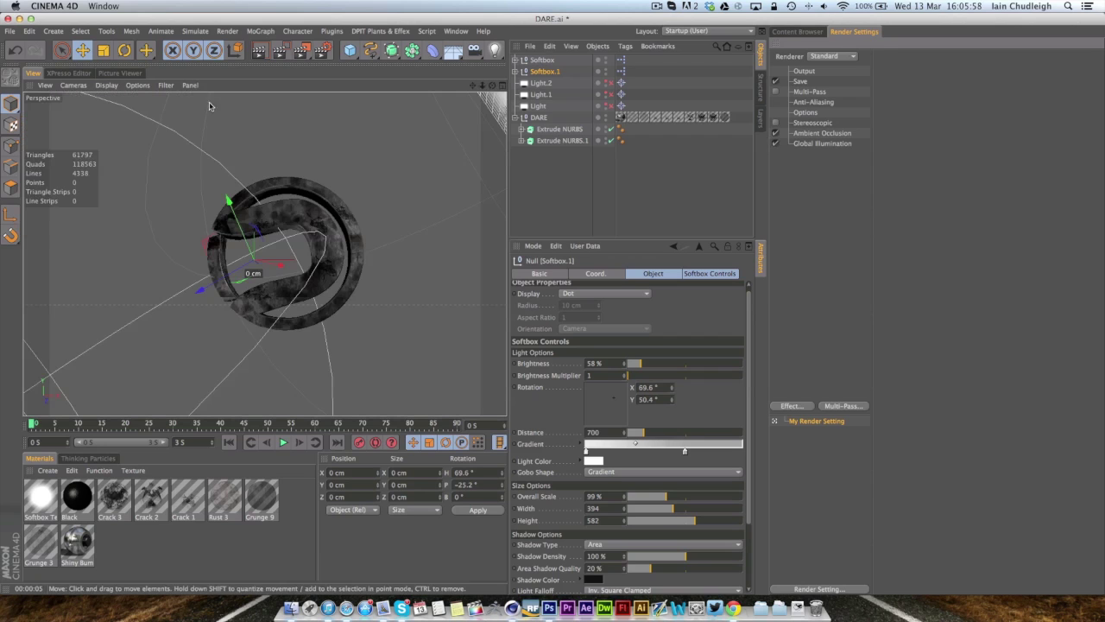
click(259, 50)
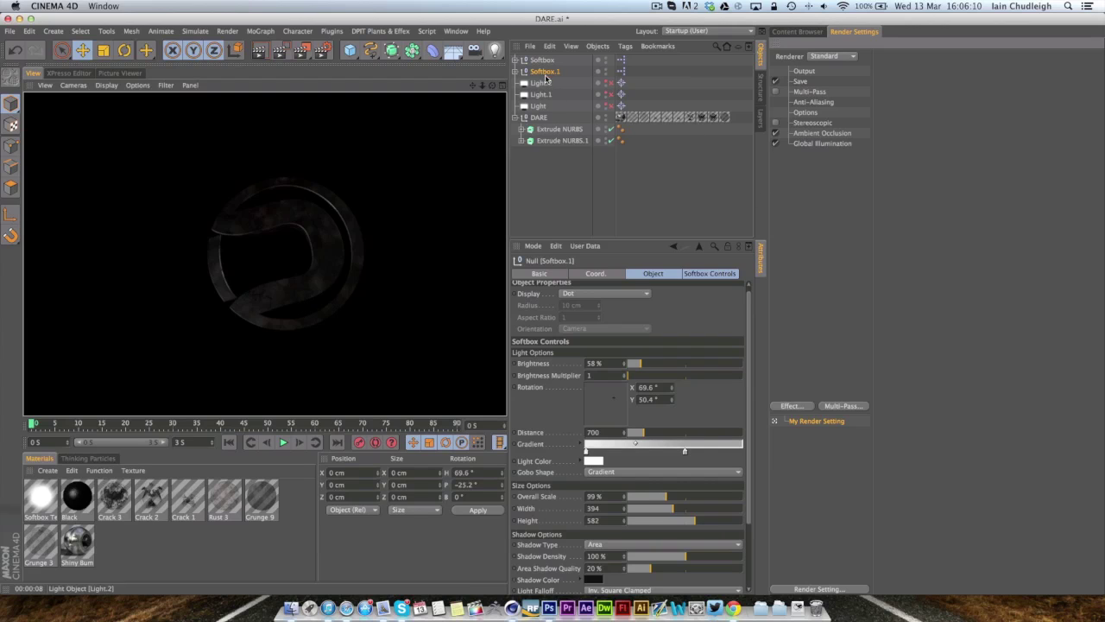
Duplicate to Softbox.2 at X 122.4°/Y −50.4°, 46% brightness, 780 × 493, and render
ctrl+drag(541, 78, 541, 82)
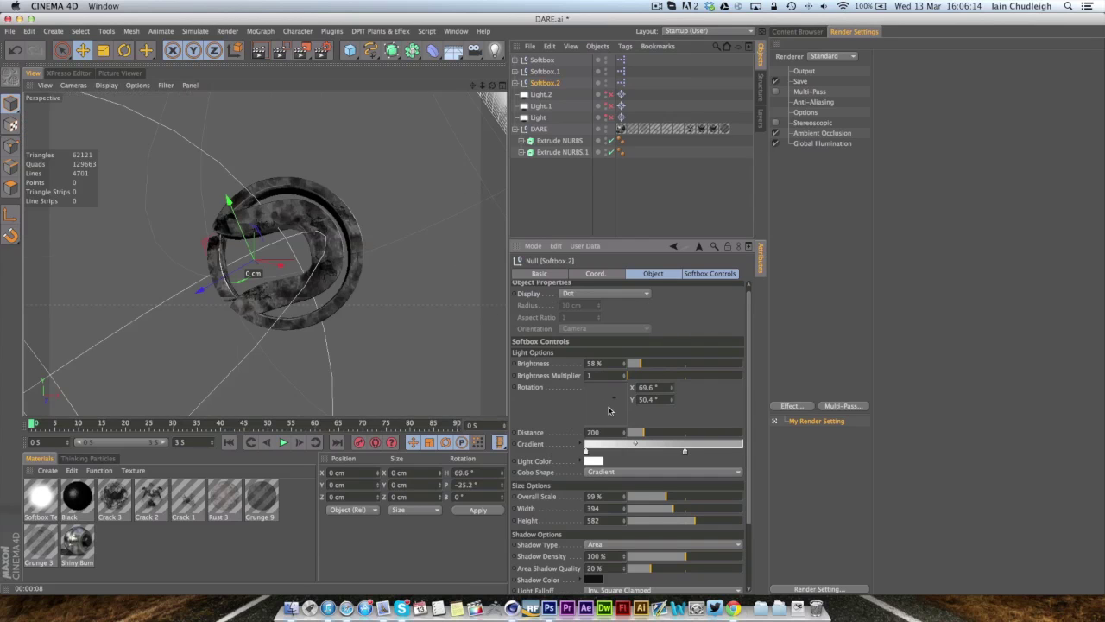
drag(608, 410, 620, 413)
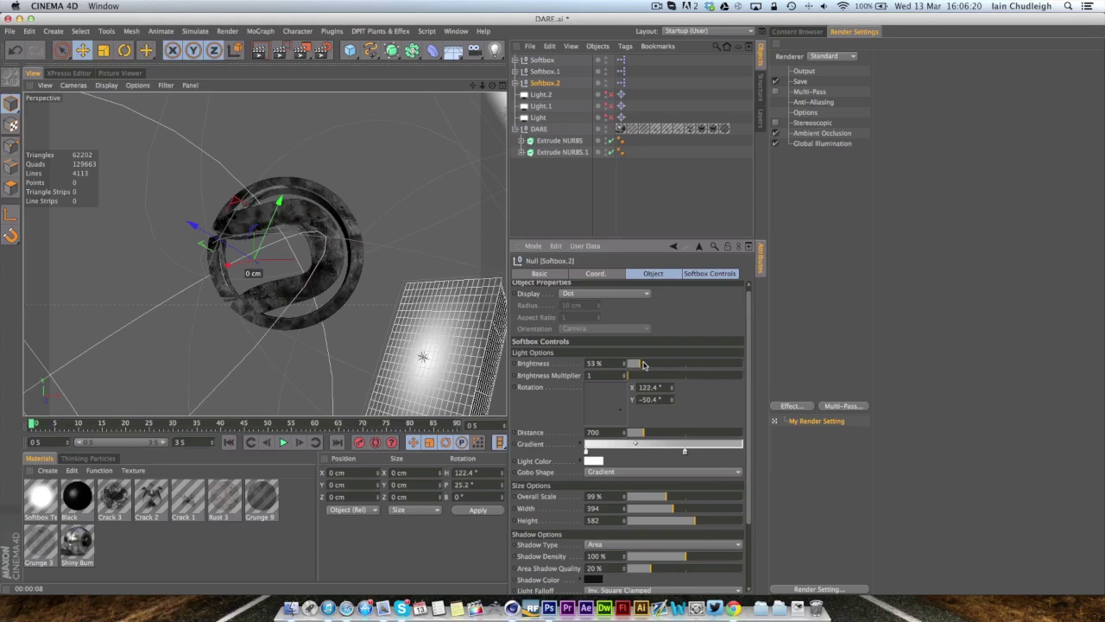
drag(281, 276, 280, 275)
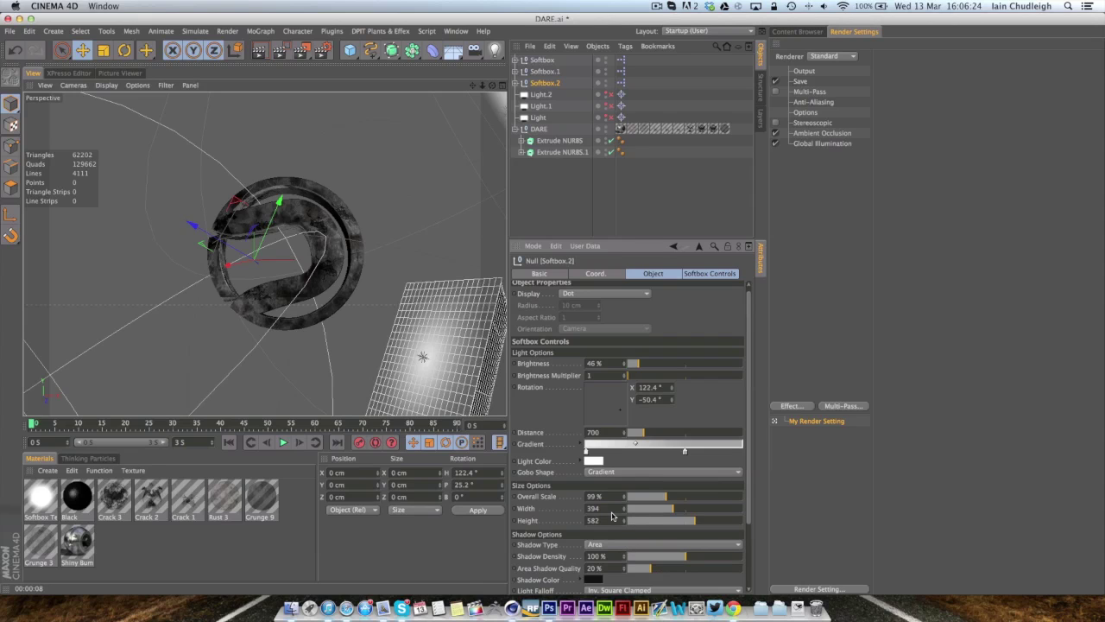
mouse_move(688, 511)
mouse_down()
mouse_move(718, 516)
mouse_move(672, 520)
mouse_up()
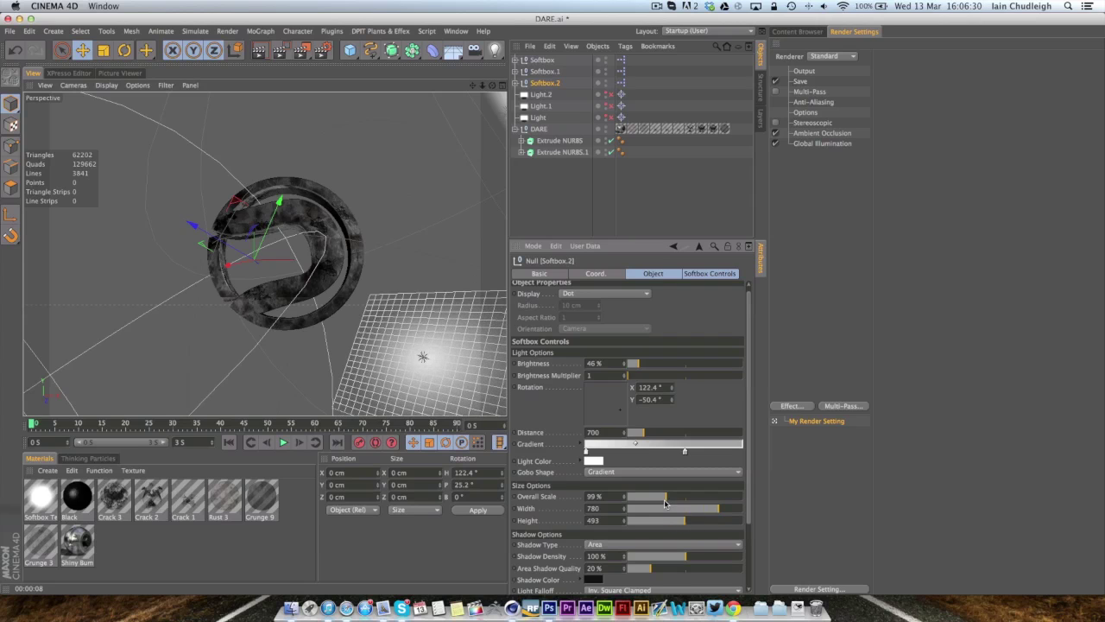
click(259, 51)
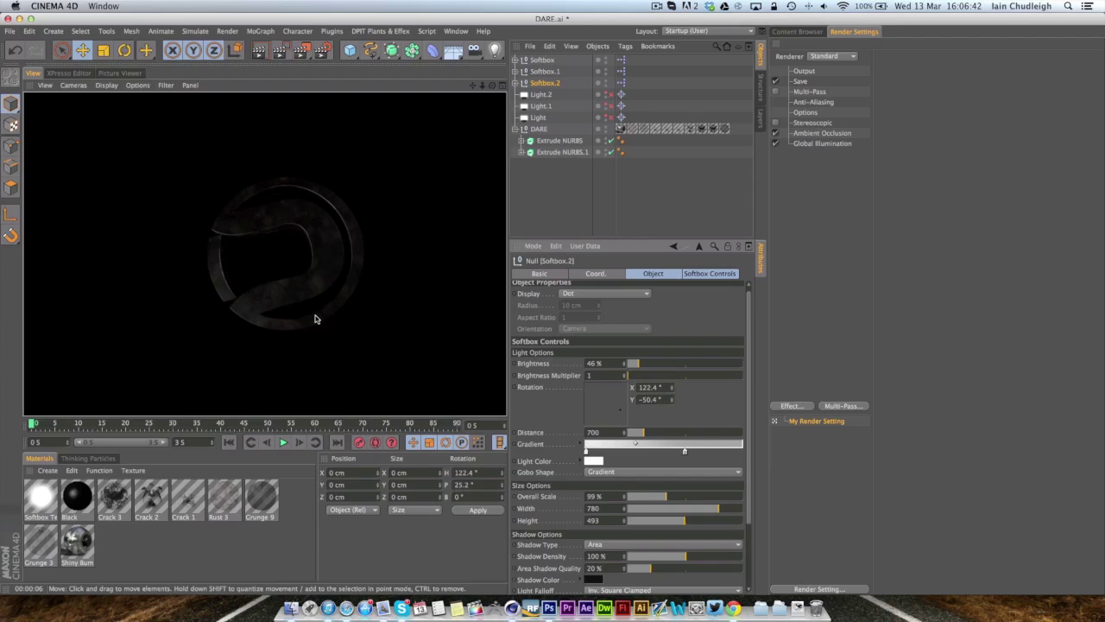
Orbit the view slightly and render the three-softbox DARE logo again
mouse_move(313, 296)
alt+mouse_down()
mouse_move(246, 270)
mouse_move(296, 279)
alt+mouse_up()
key(super+r)
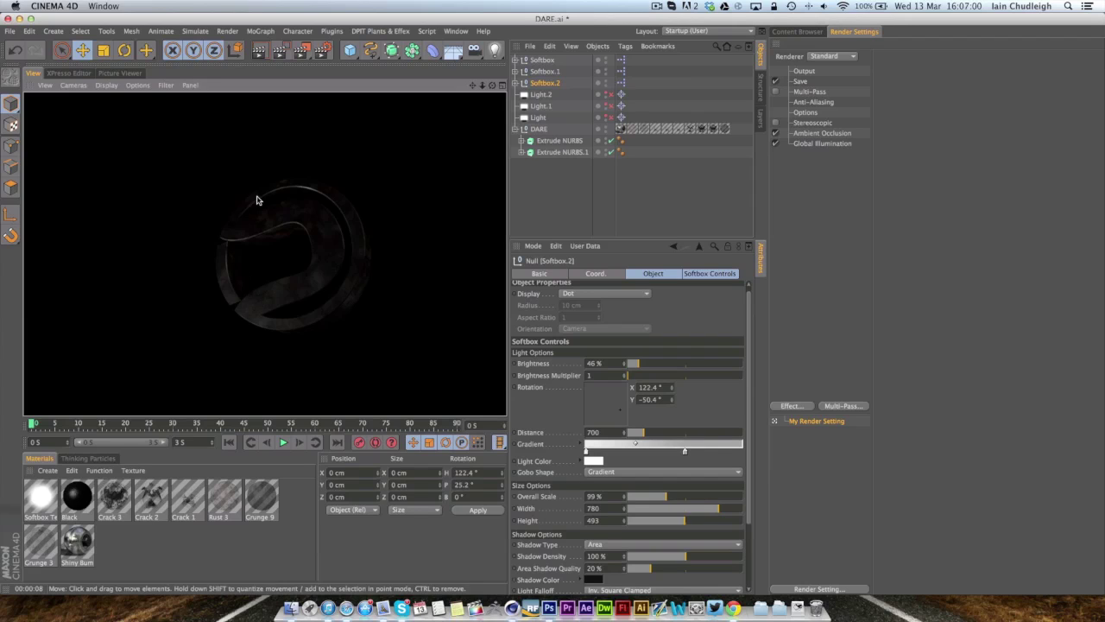
Raise Softbox brightness to about 177% and Softbox.1 brightness from 58% to 100%
click(541, 62)
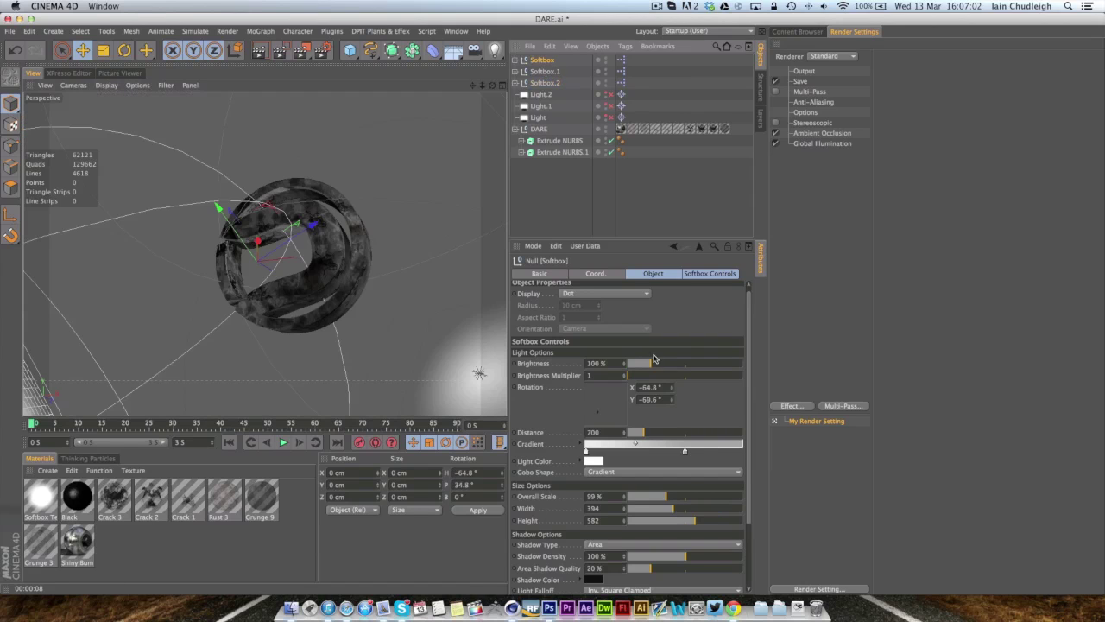
drag(654, 361, 665, 364)
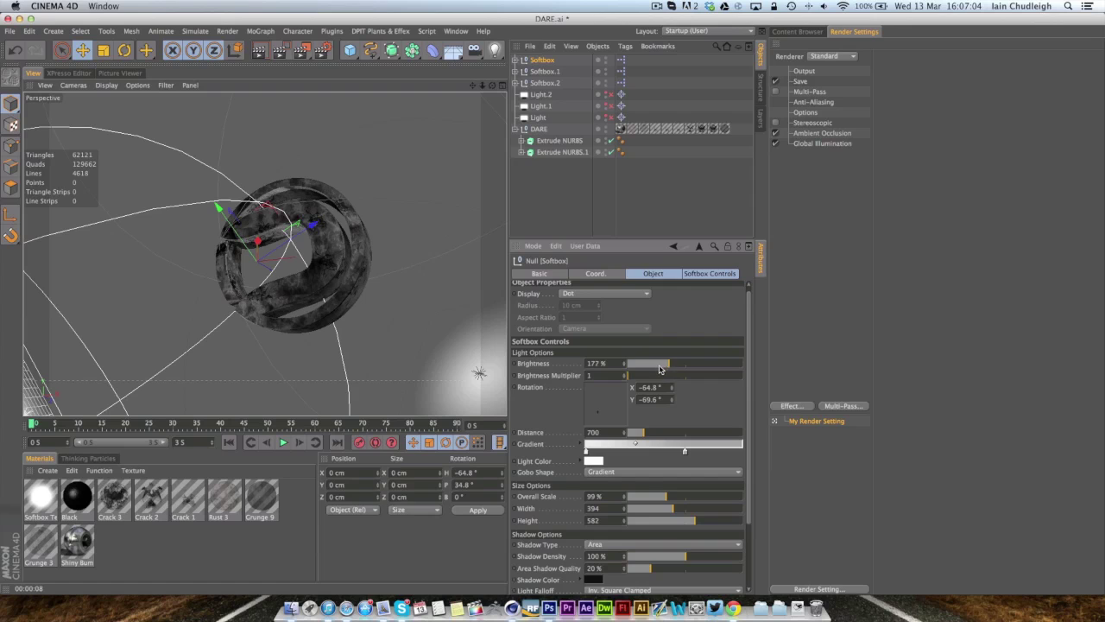
click(540, 72)
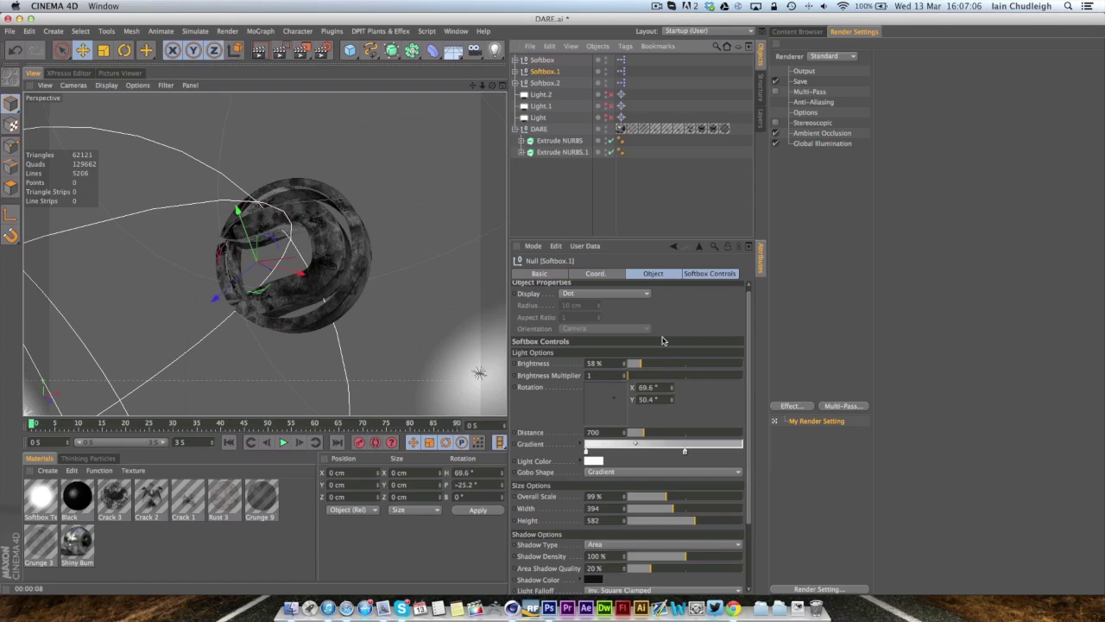
drag(642, 363, 652, 363)
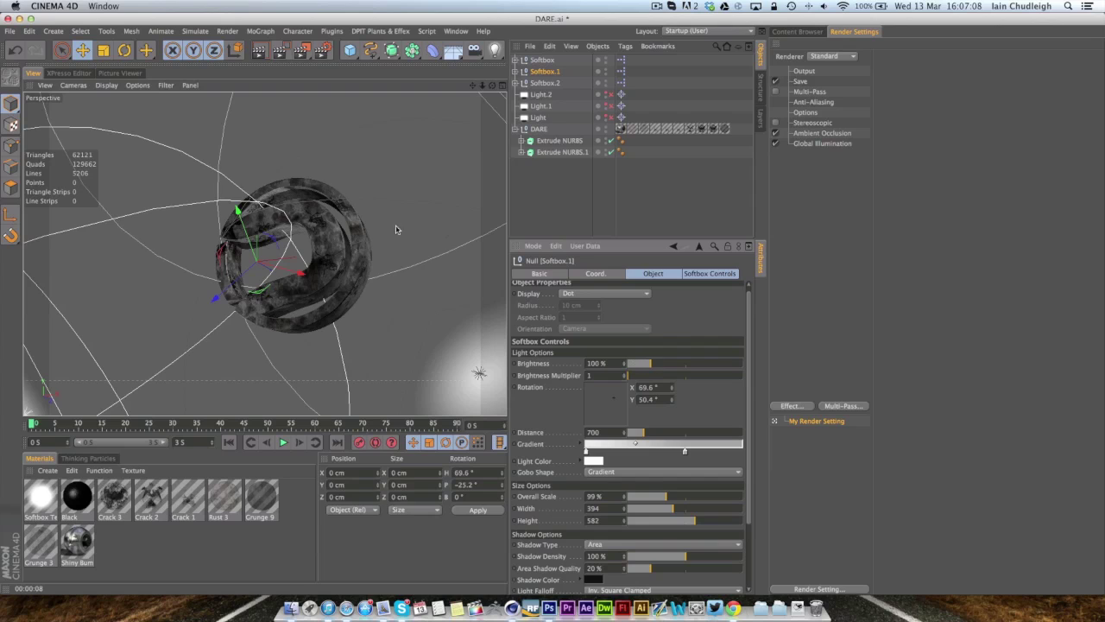